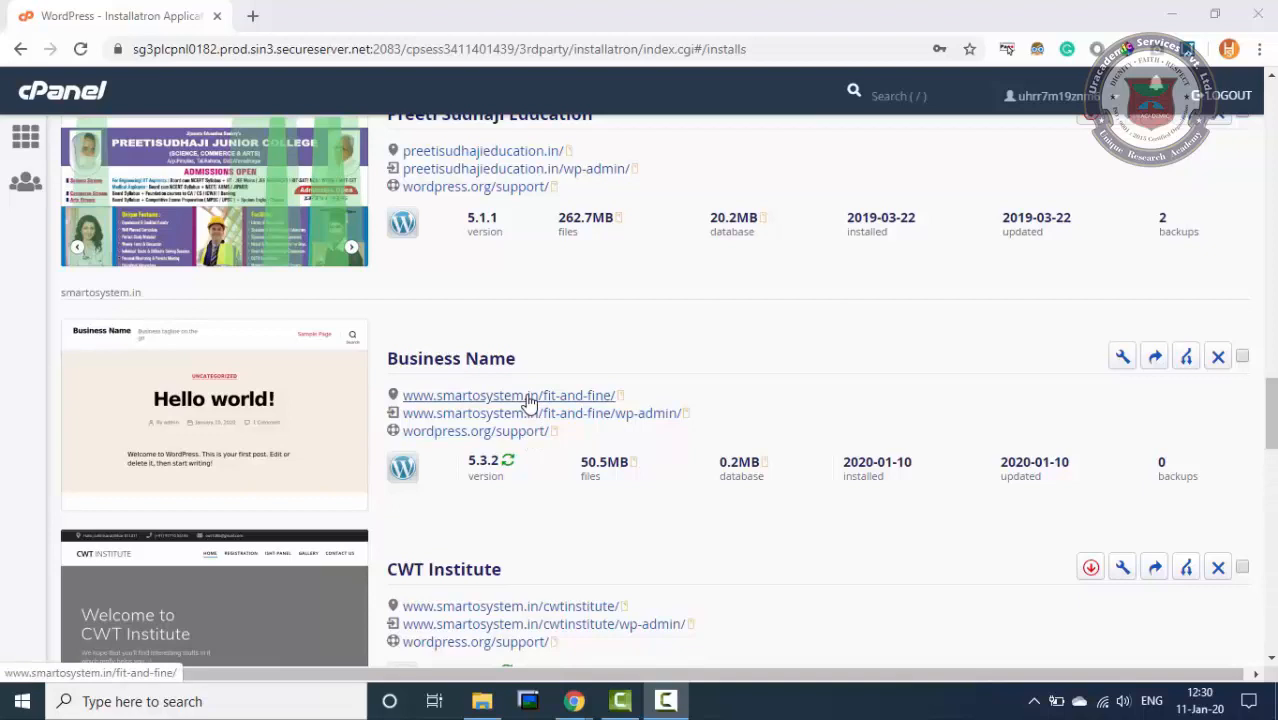
- Open the Business Name site at smartosystem.in/fit-and-fine and its wp-admin page from the installed applications list, each in its own browser tab
right_click(528, 400)
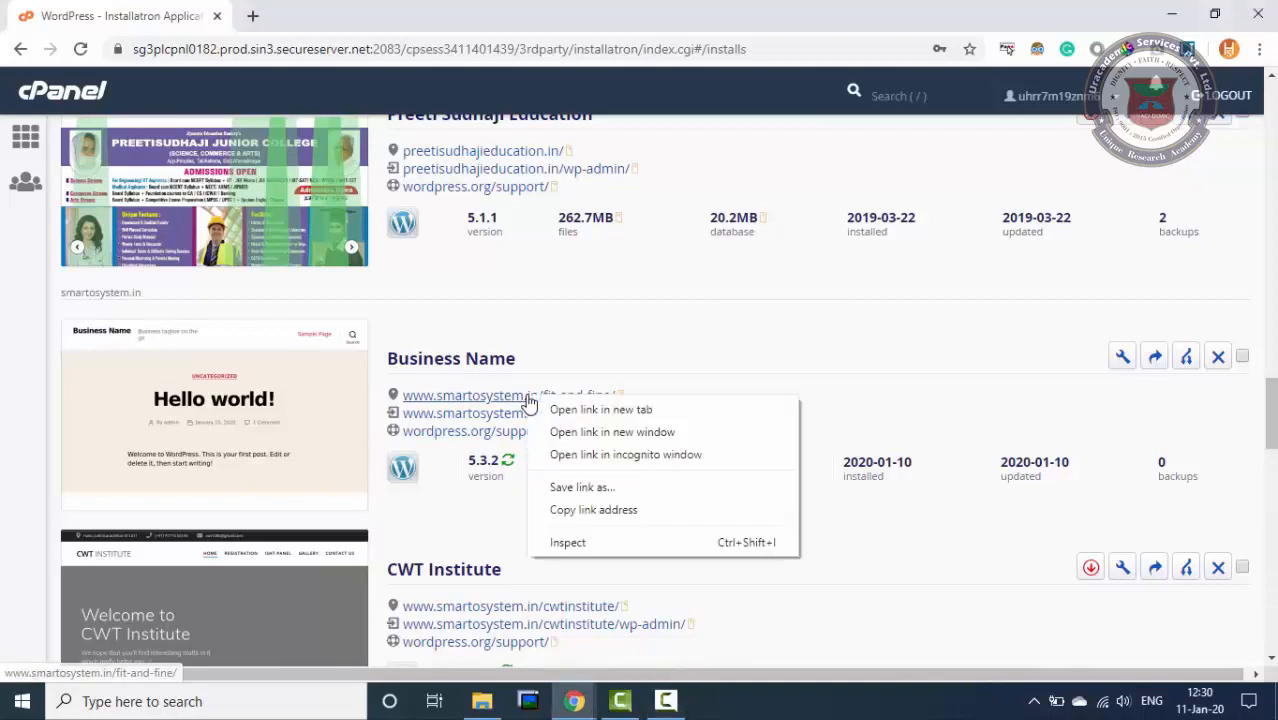
left_click(547, 408)
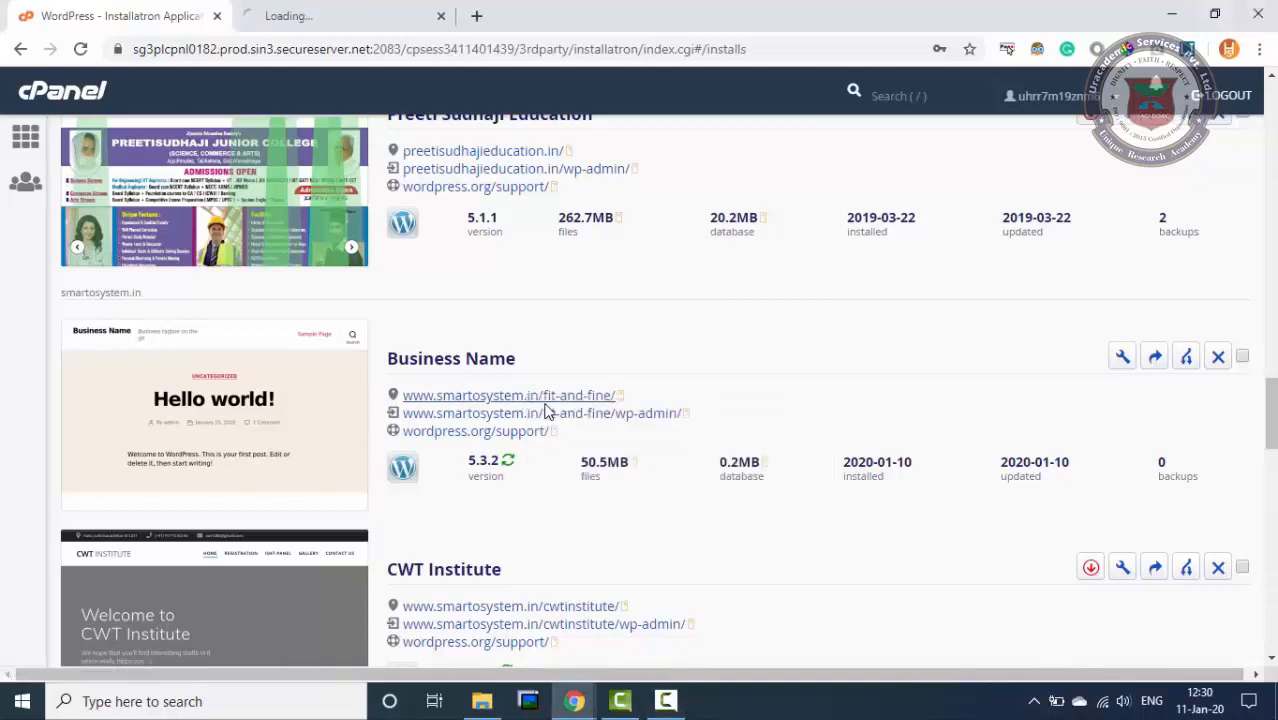
left_click(399, 6)
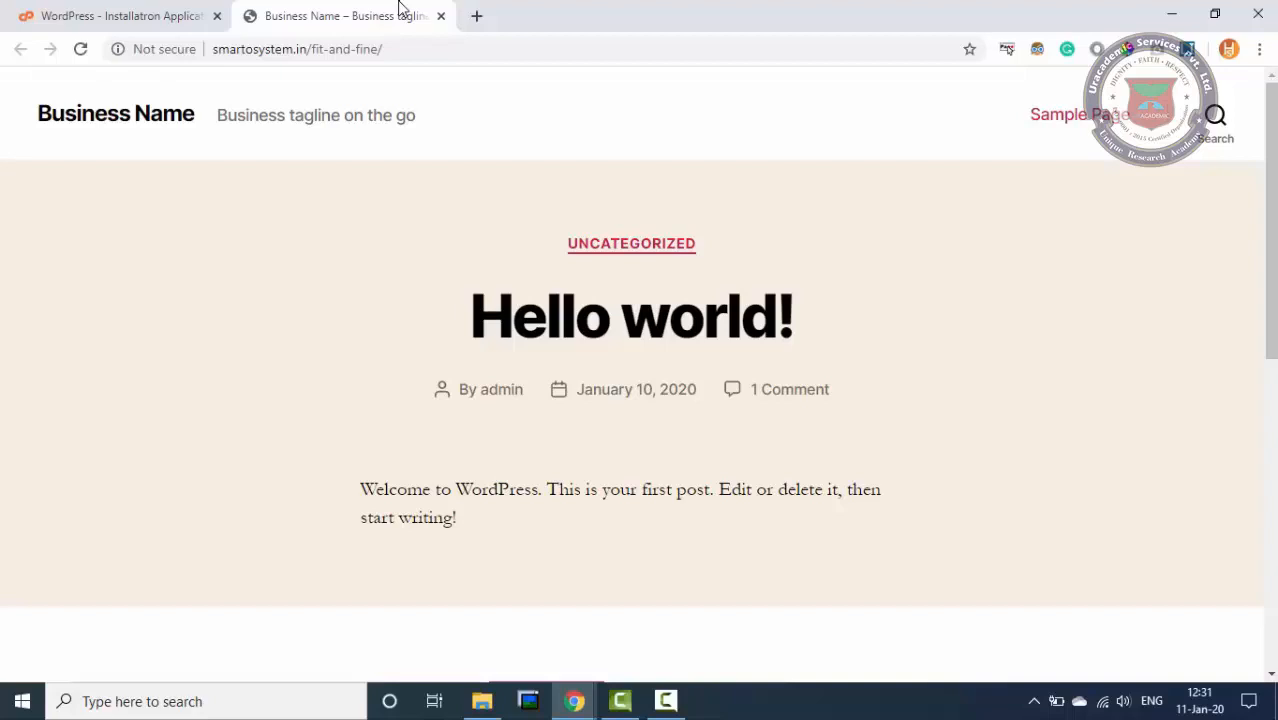
left_click(150, 12)
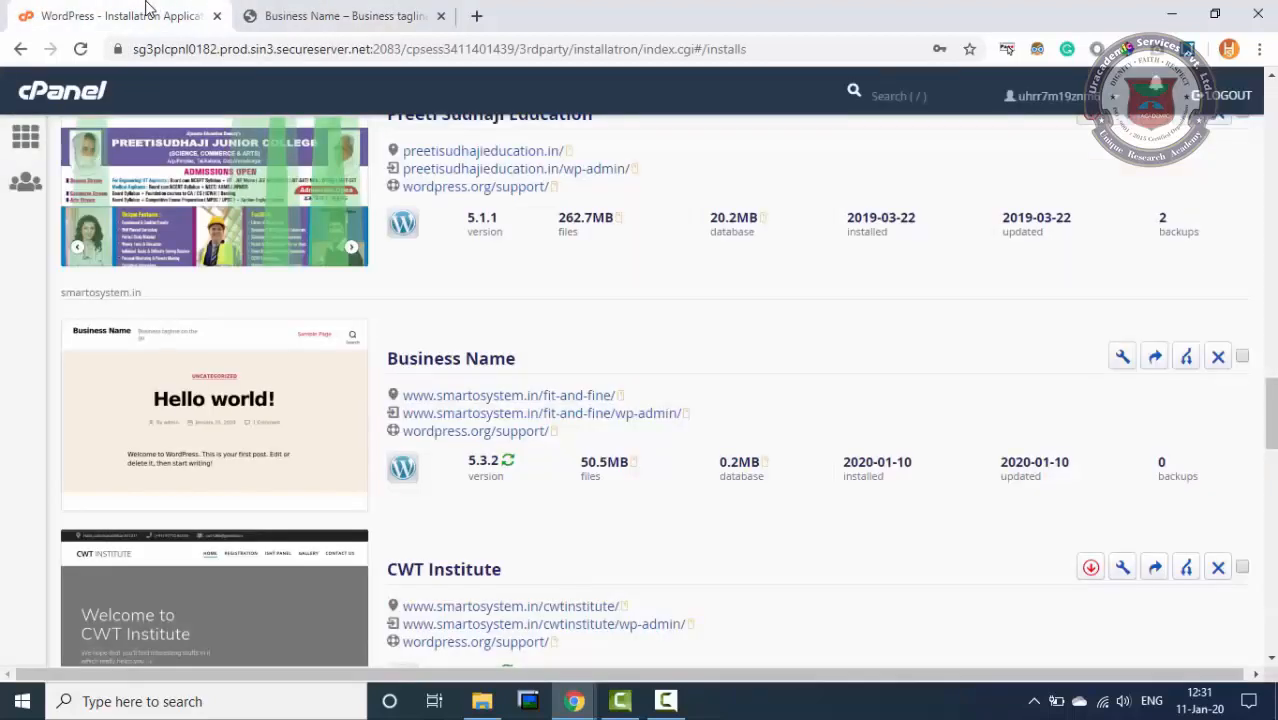
left_click(621, 413)
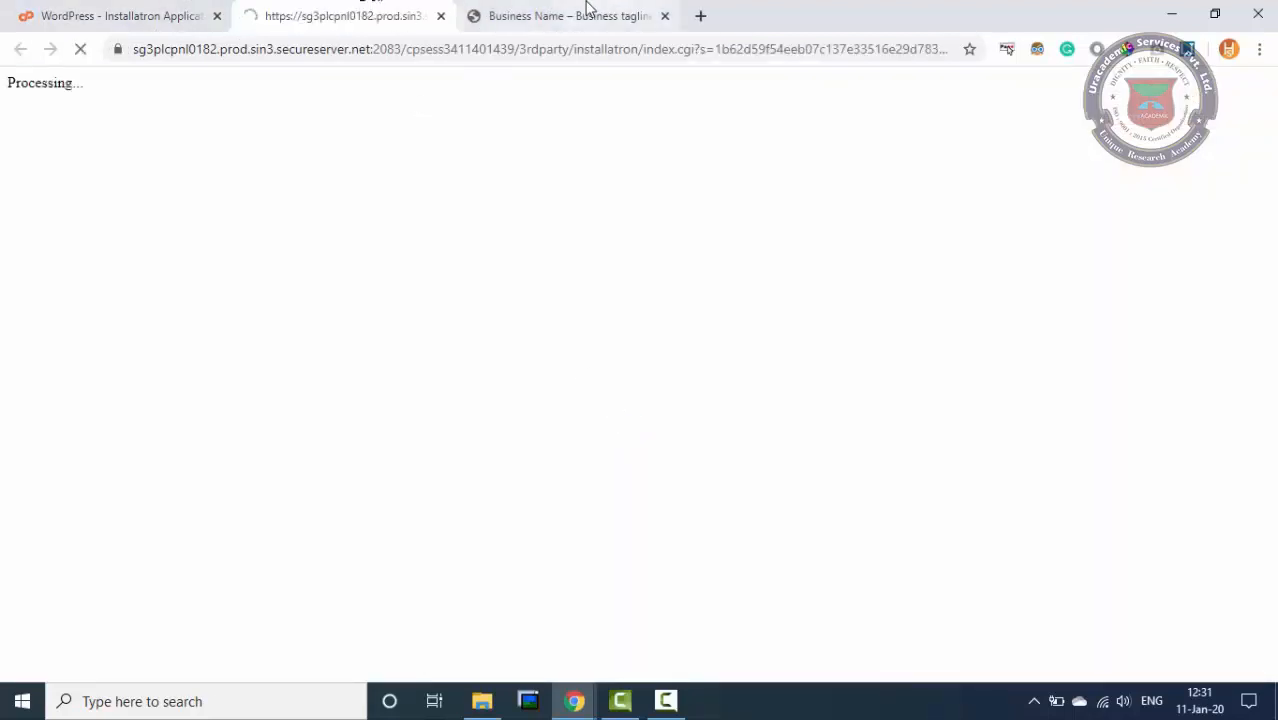
- Examine the new site's default front page, including the header, search, sample post, sidebar sections and footer
left_click(588, 12)
scroll(762, 174, "down", 10)
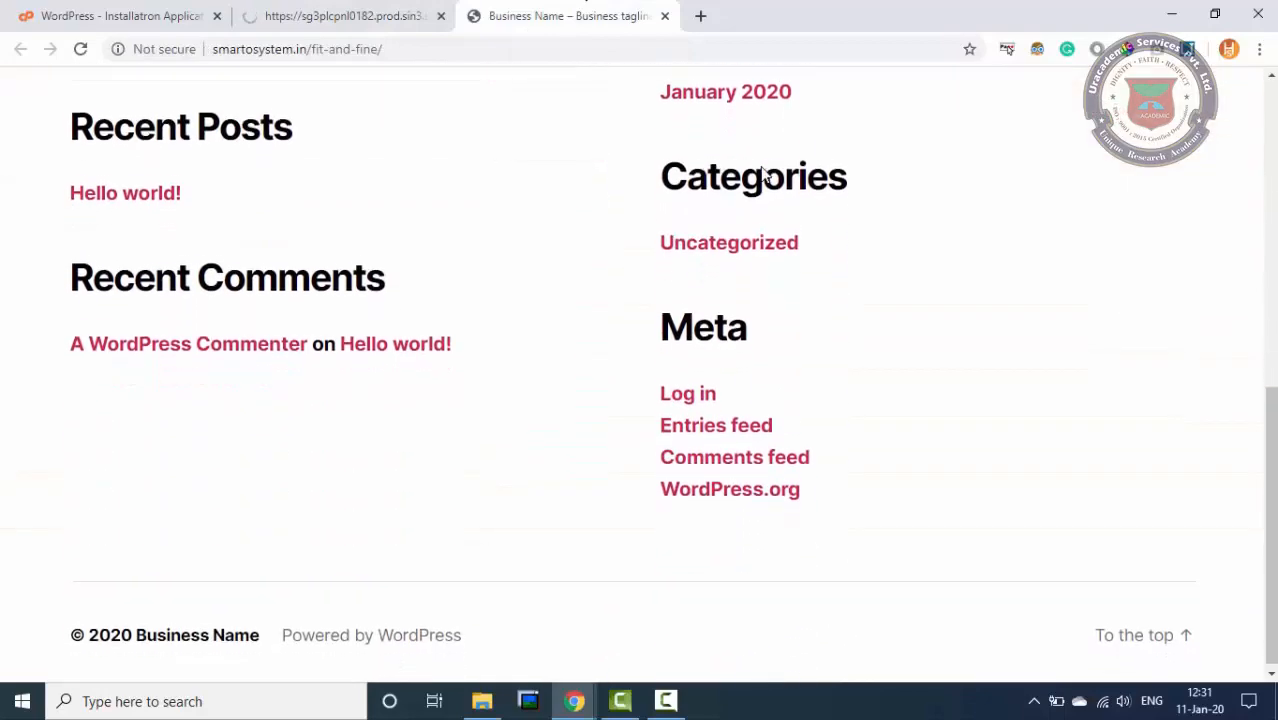
scroll(764, 175, "up", 7)
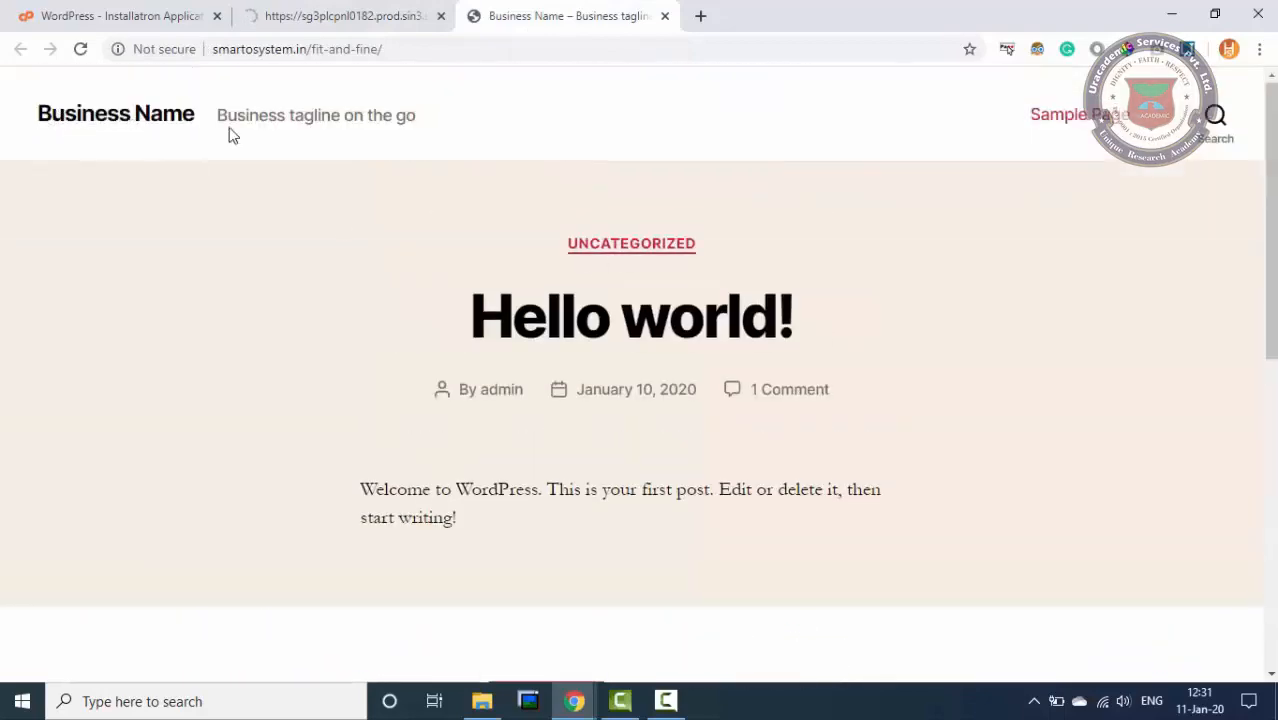
left_click_drag(266, 115, 344, 115)
left_click(362, 115)
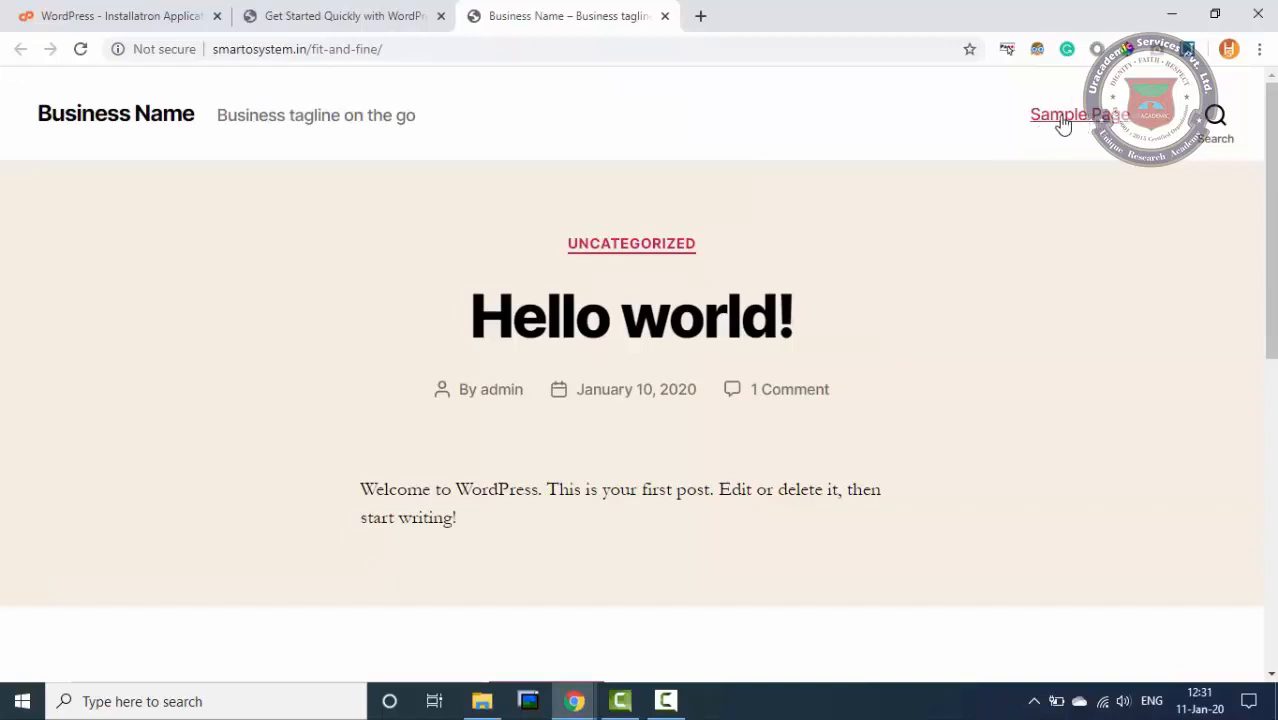
left_click(1216, 118)
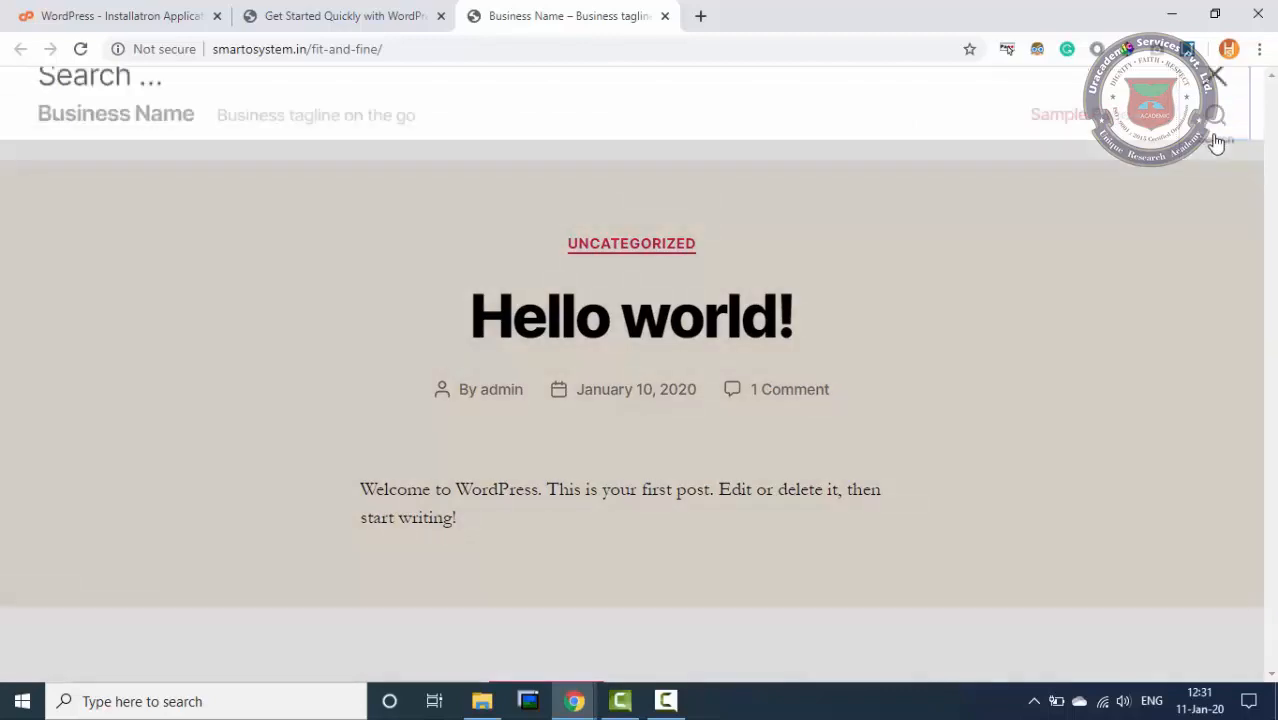
left_click(1214, 134)
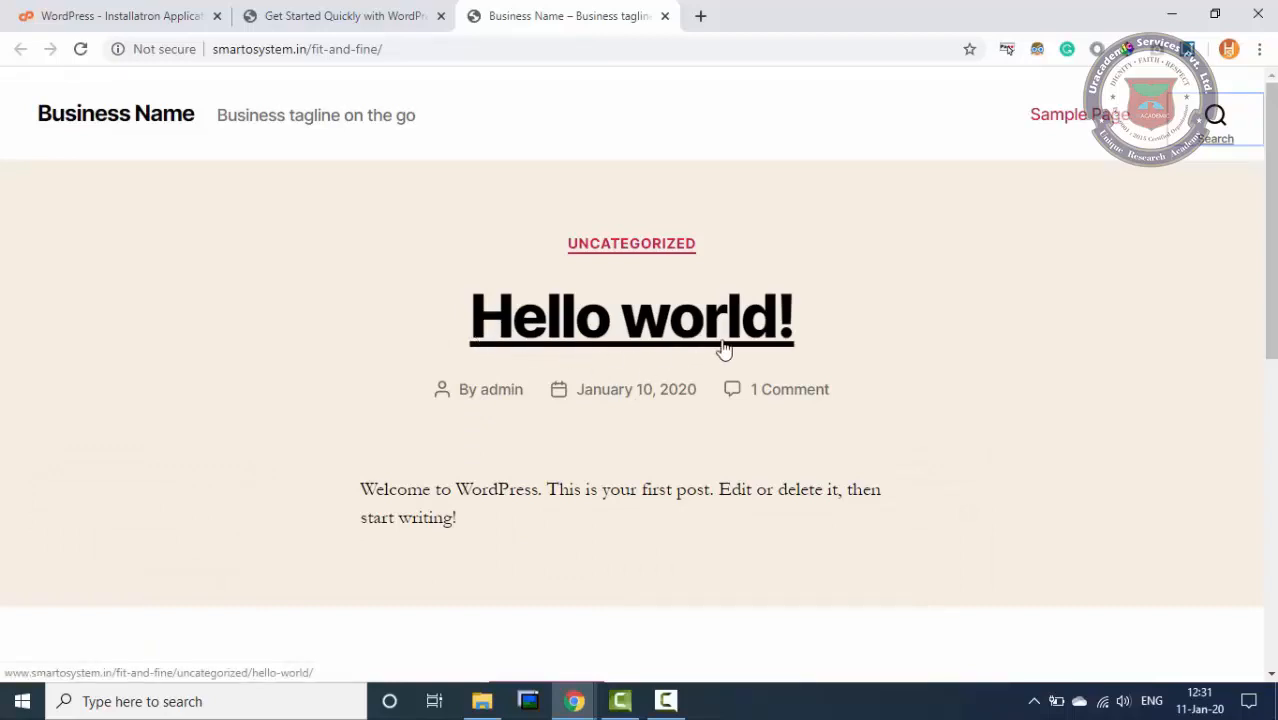
scroll(639, 376, "down", 2)
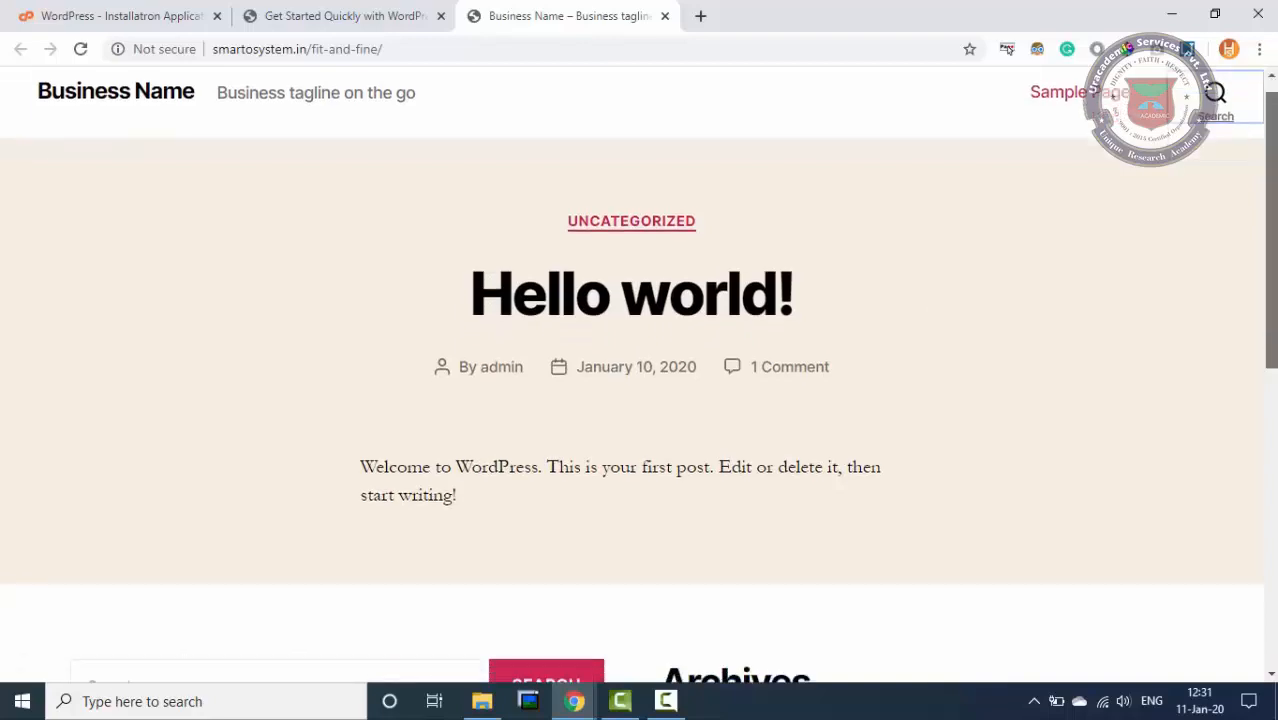
scroll(845, 239, "down", 4)
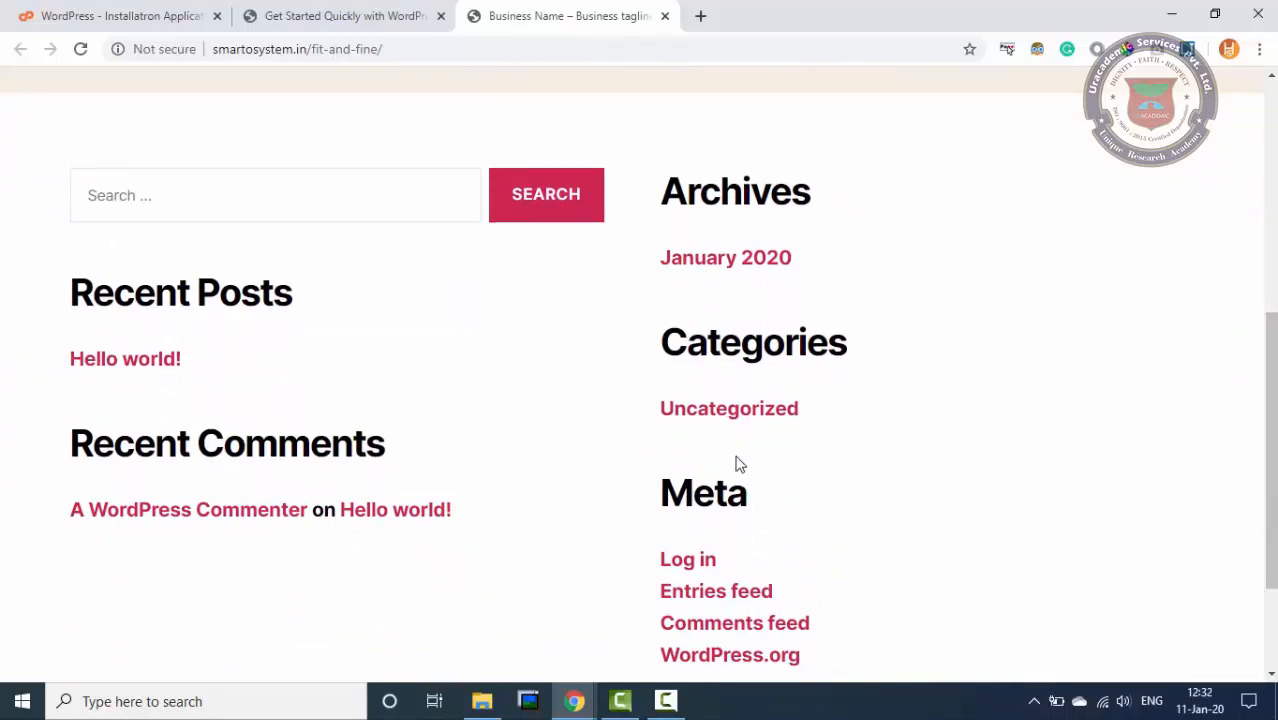
scroll(739, 526, "down", 1)
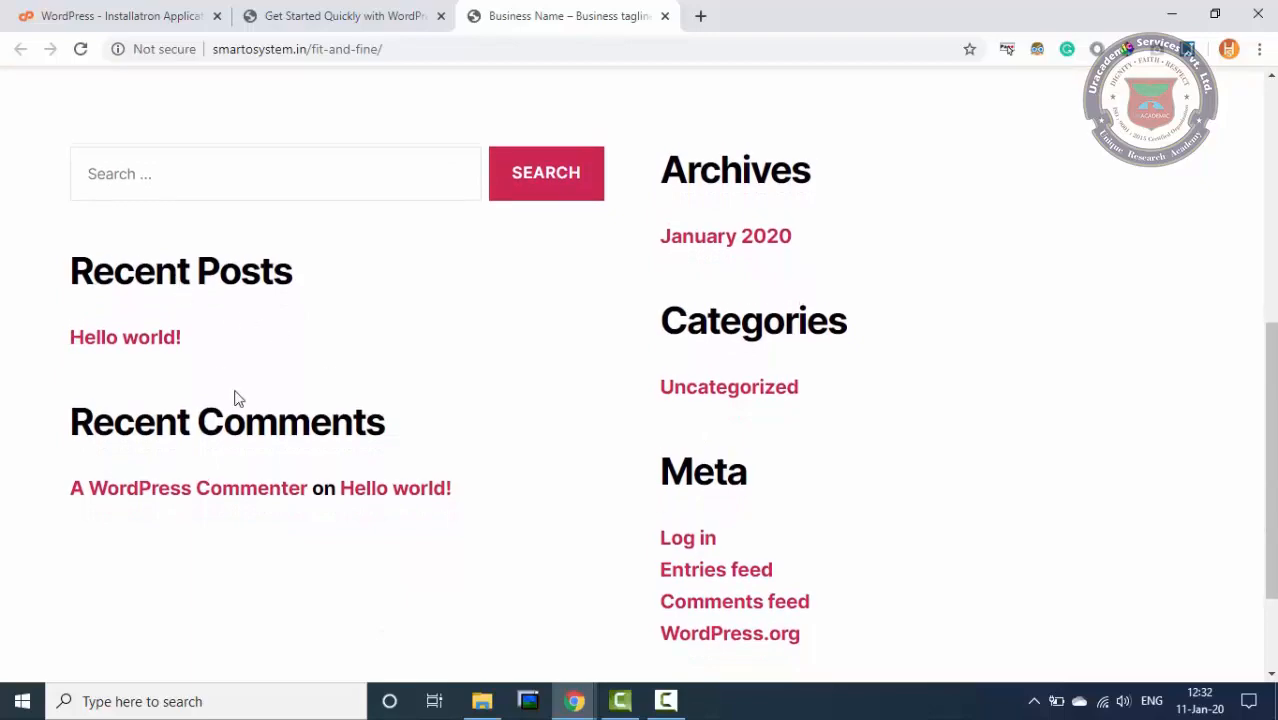
scroll(276, 457, "down", 1)
scroll(277, 458, "down", 1)
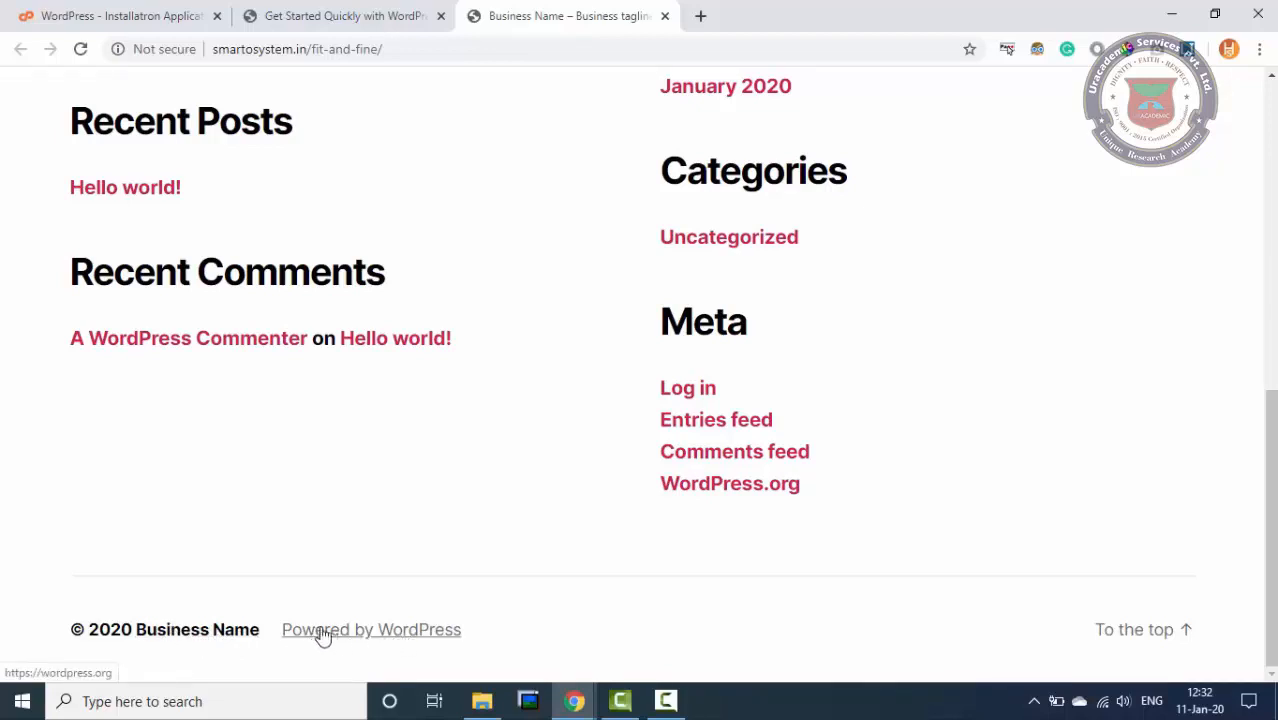
scroll(535, 487, "up", 2)
- Start the WordPress quick start wizard and set the website's industry to Health / Beauty
left_click(342, 14)
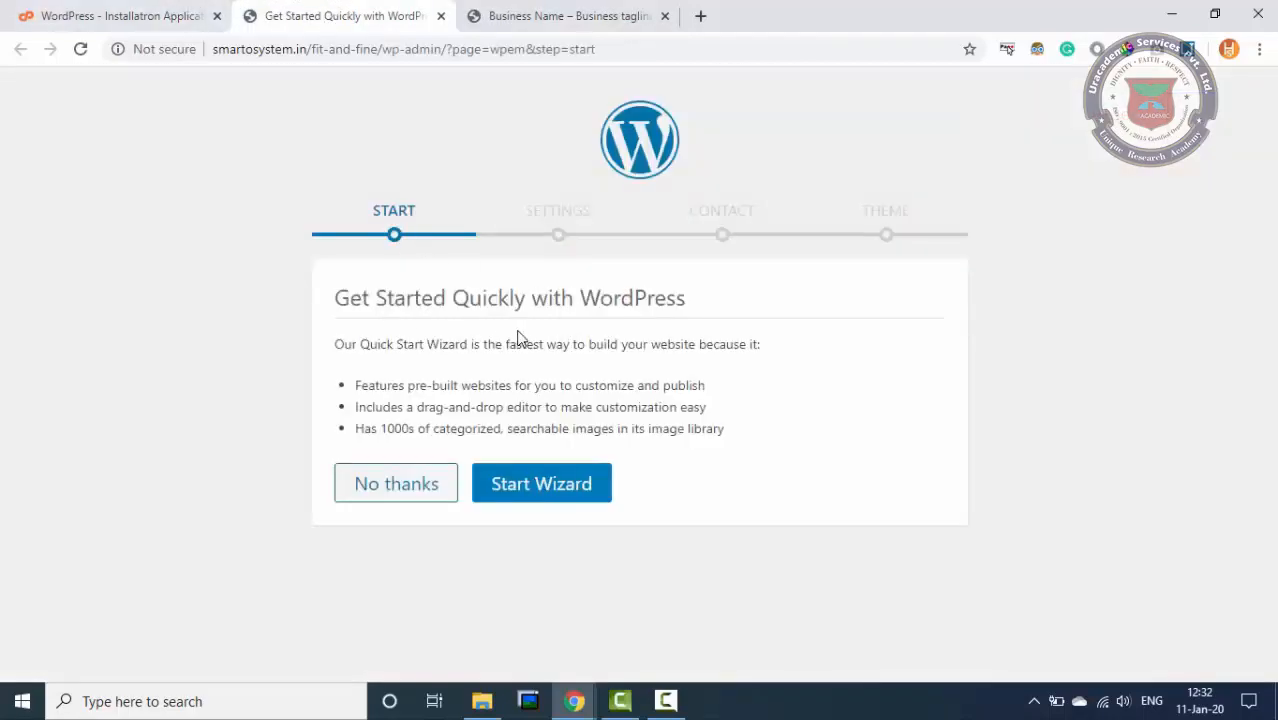
left_click(548, 488)
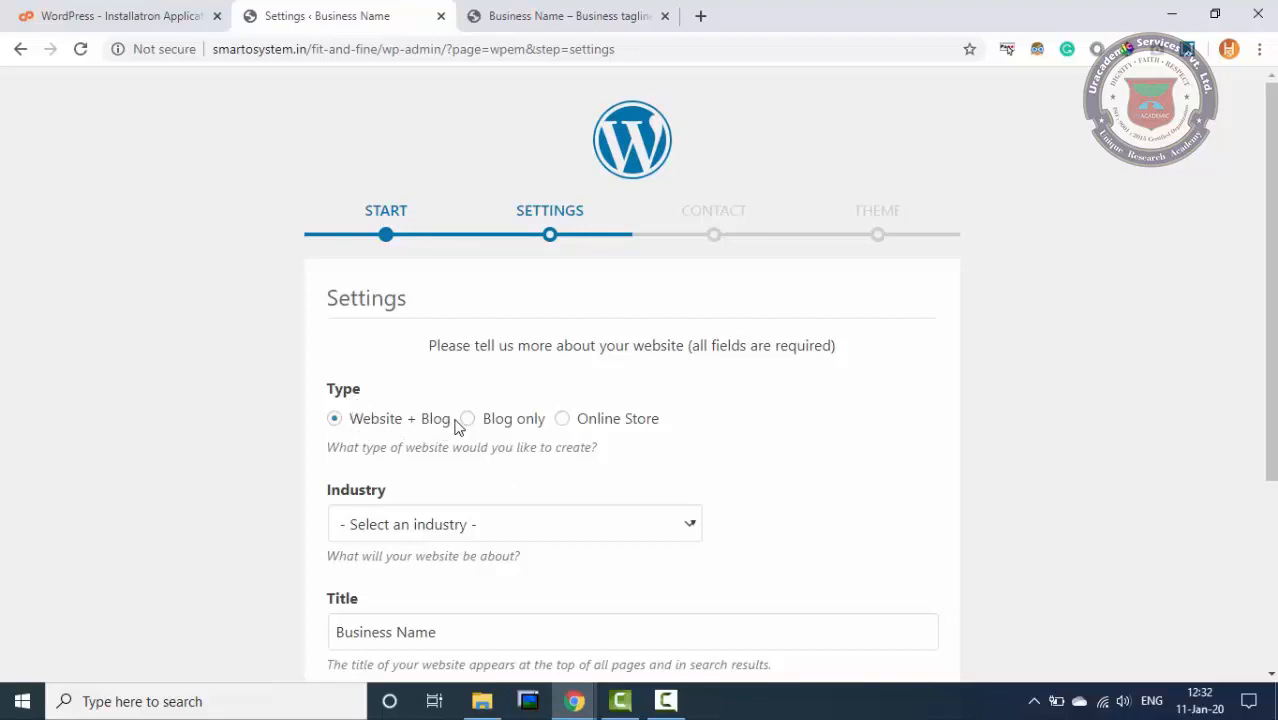
scroll(733, 434, "down", 2)
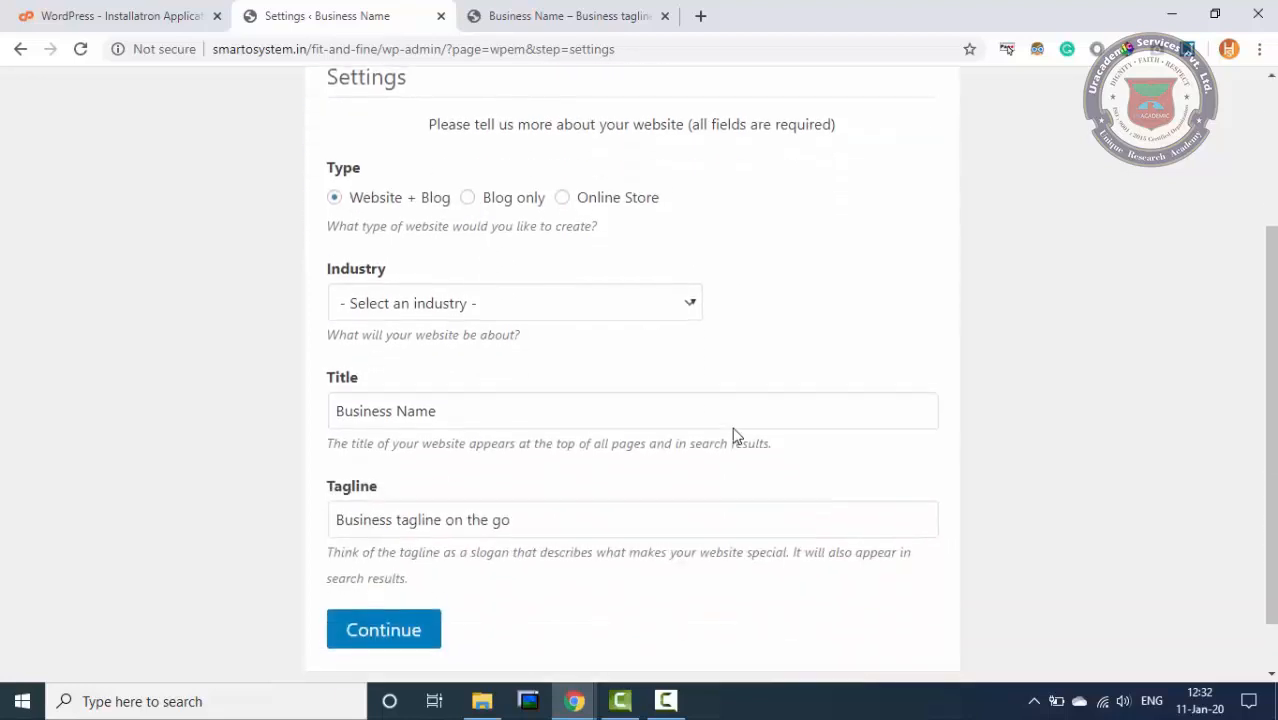
left_click(469, 303)
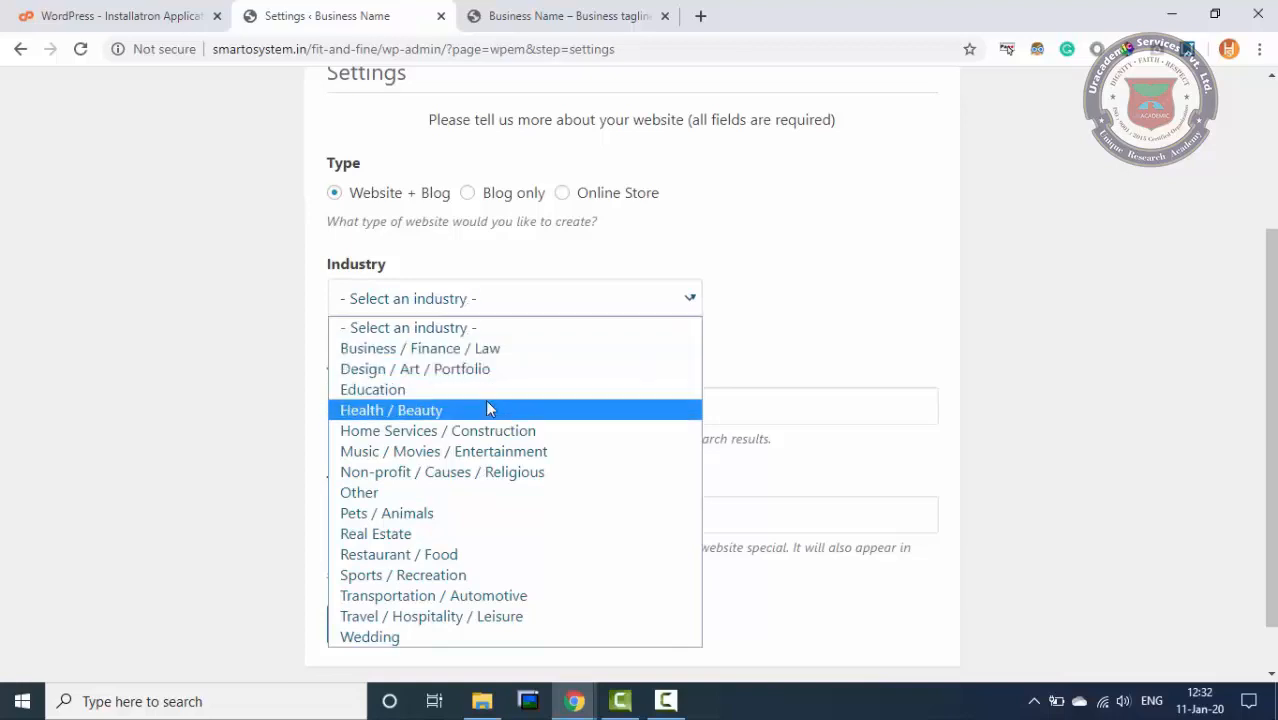
left_click(425, 414)
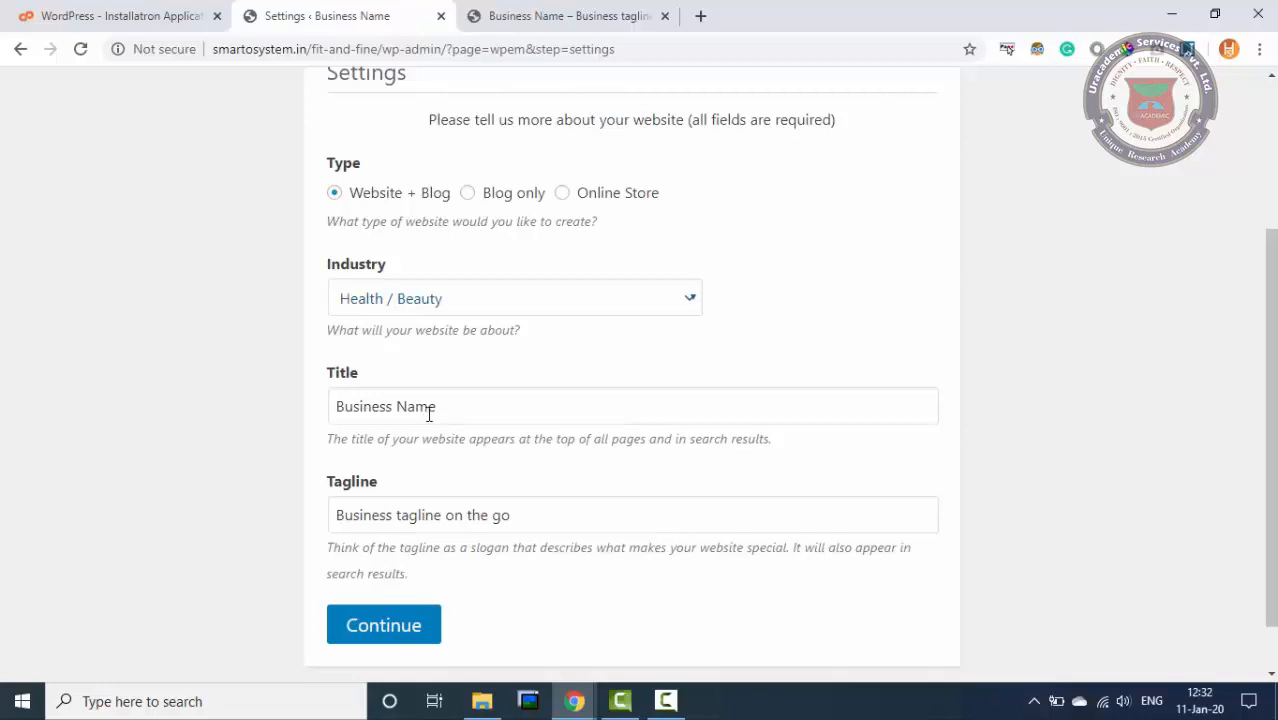
- Submit the wizard settings with the existing title and tagline, and continue without adding contact or social media profiles
double_click(490, 414)
left_click(491, 413)
double_click(492, 413)
left_click(565, 346)
left_click(529, 404)
scroll(529, 404, "down", 1)
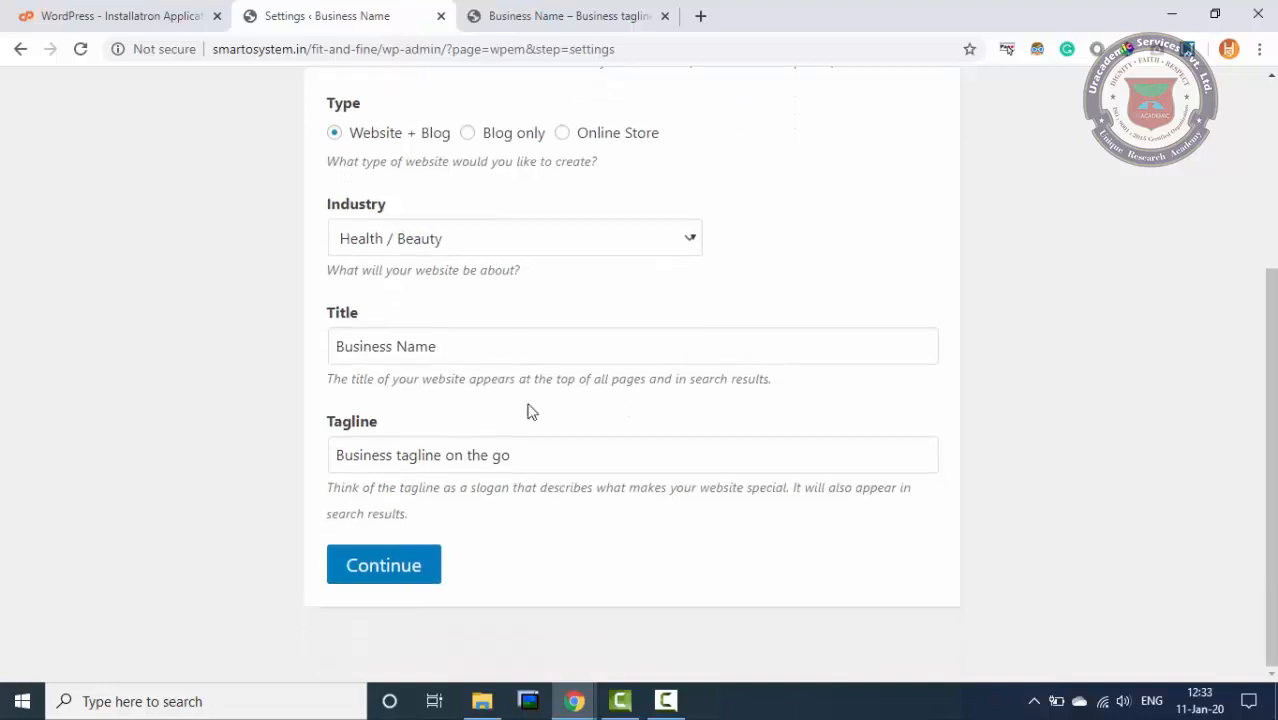
triple_click(475, 352)
left_click(500, 348)
left_click(580, 457)
left_click(559, 451)
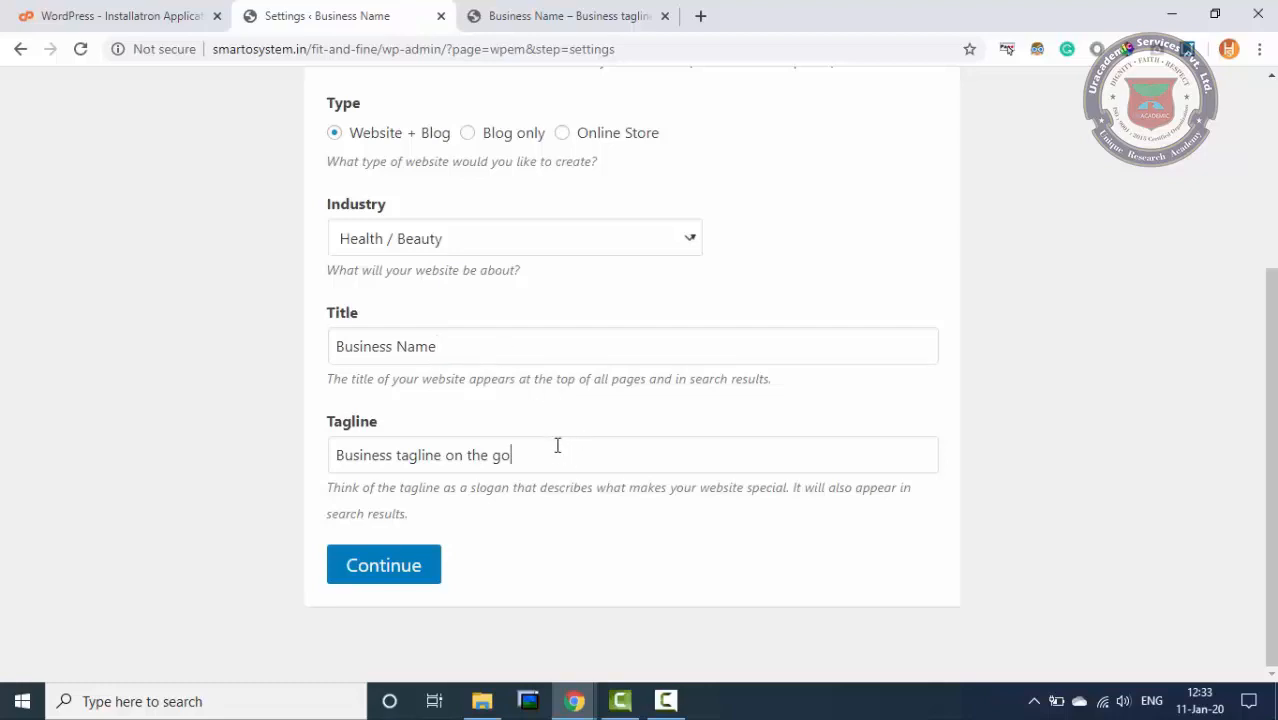
left_click(529, 346)
left_click(400, 568)
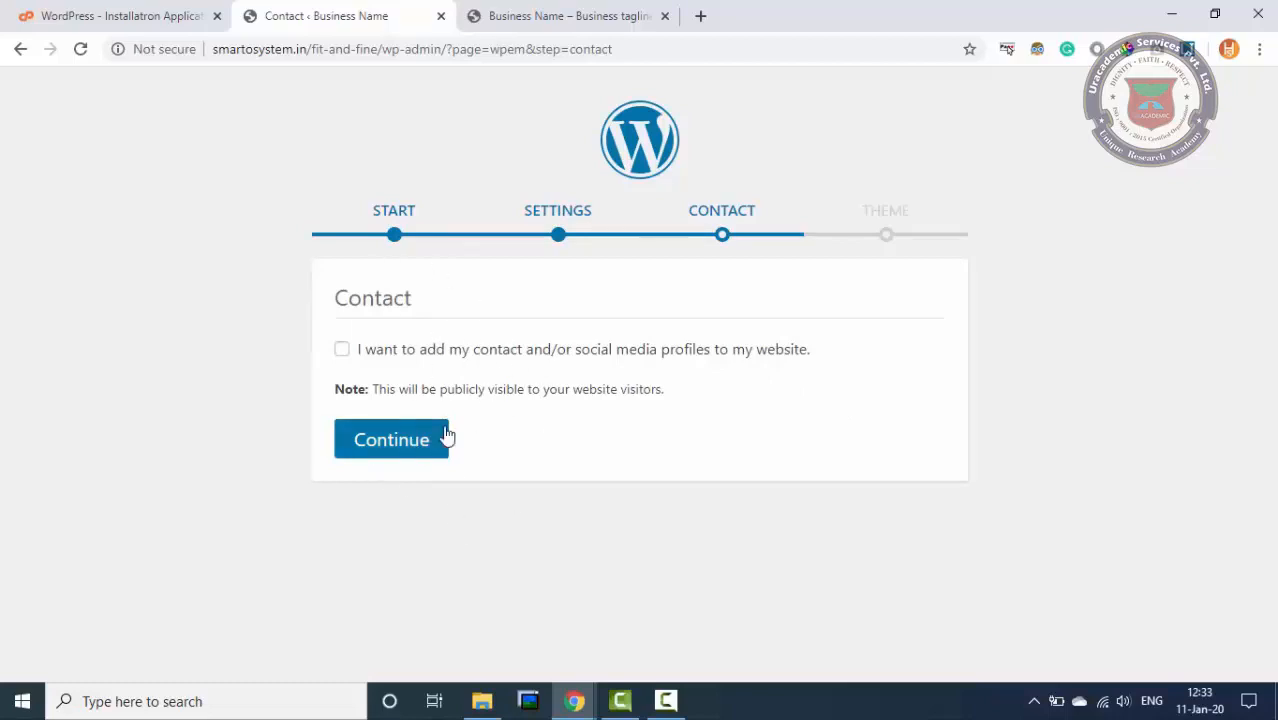
left_click(390, 448)
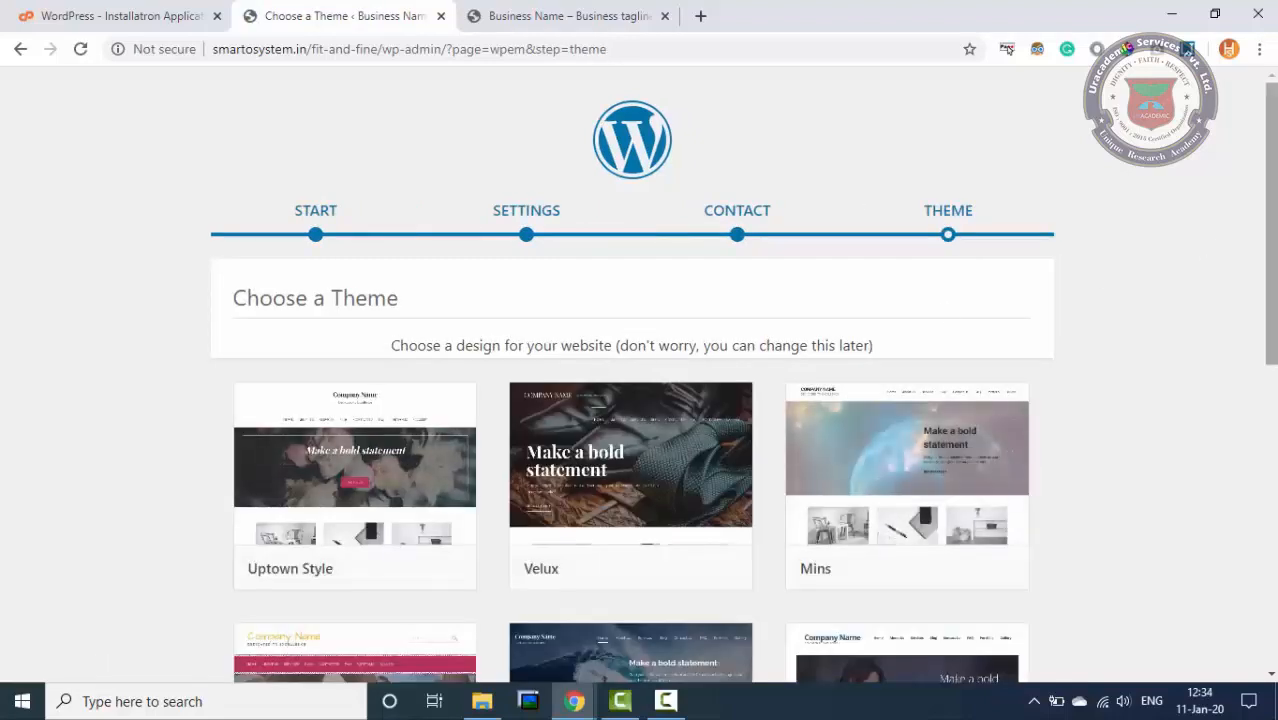
- Preview the Mins theme from the wizard's theme gallery and look through its suggested header images
scroll(760, 330, "down", 2)
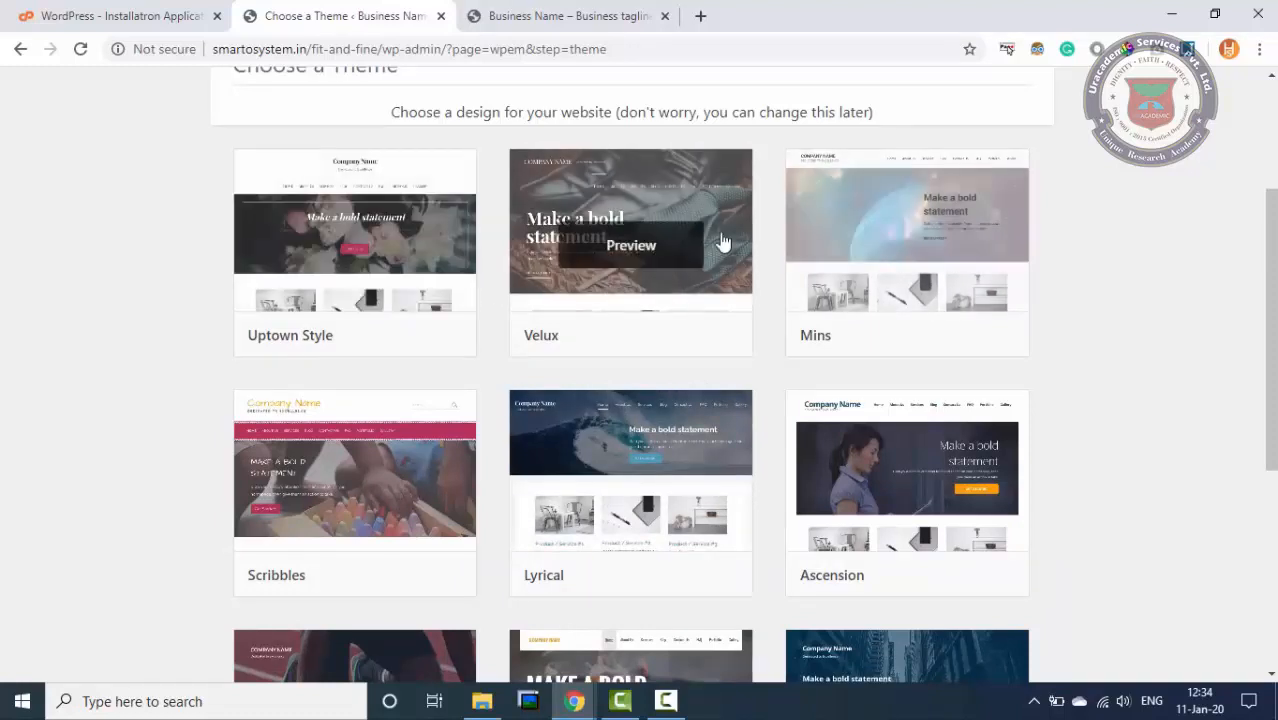
left_click(865, 245)
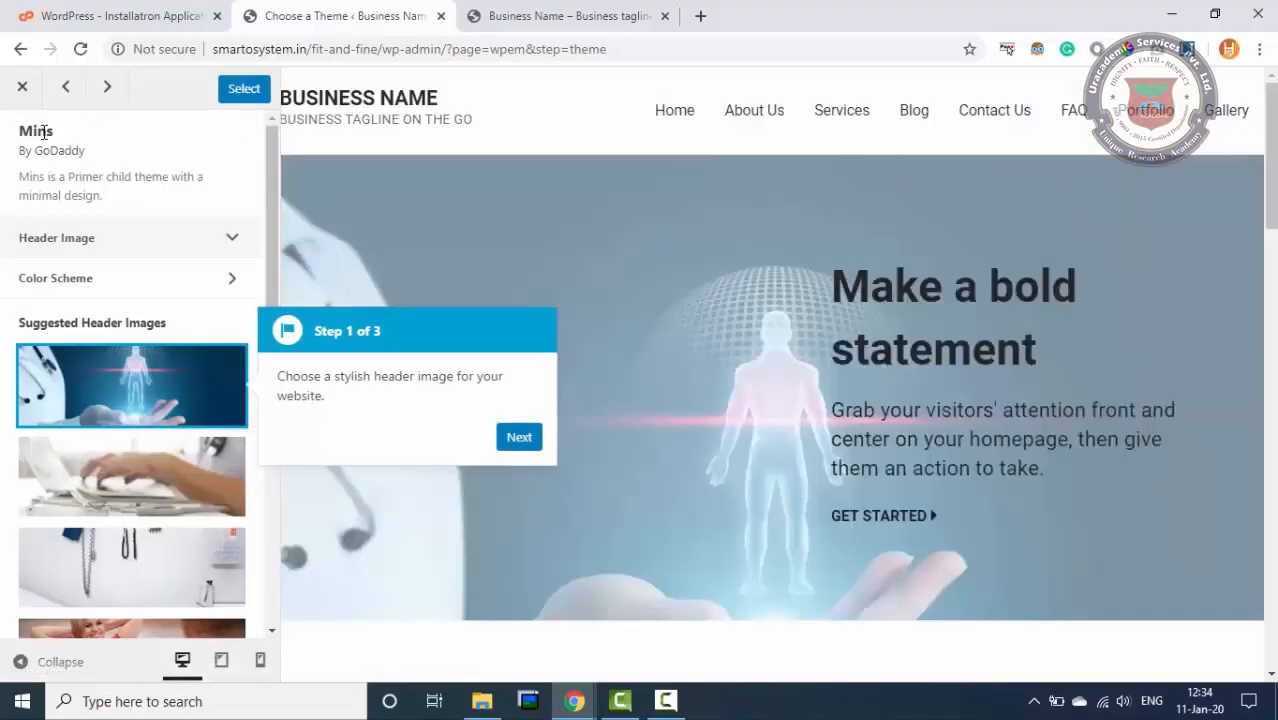
left_click_drag(57, 135, 17, 132)
left_click(96, 152)
left_click(146, 136)
scroll(782, 394, "down", 6)
scroll(785, 397, "up", 6)
- Choose the header image with hands typing on a laptop, finish the preview tour and install the Mins theme
left_click(106, 492)
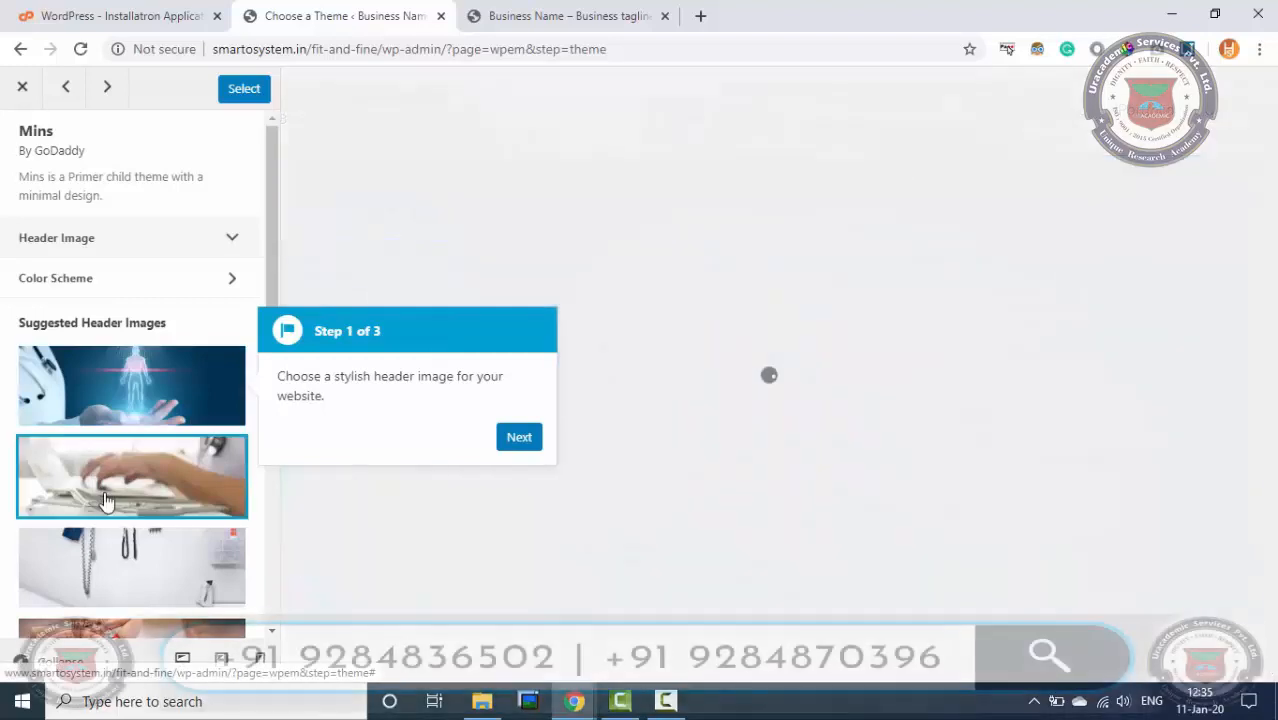
left_click(522, 437)
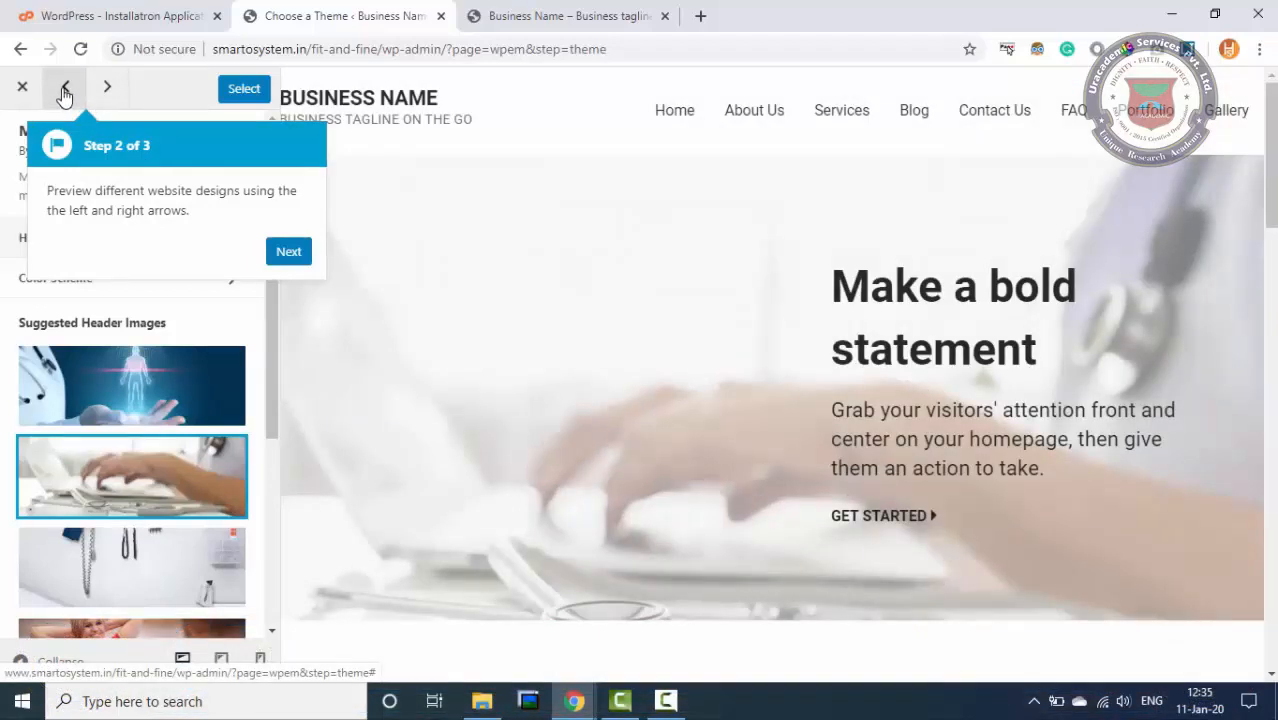
left_click(285, 251)
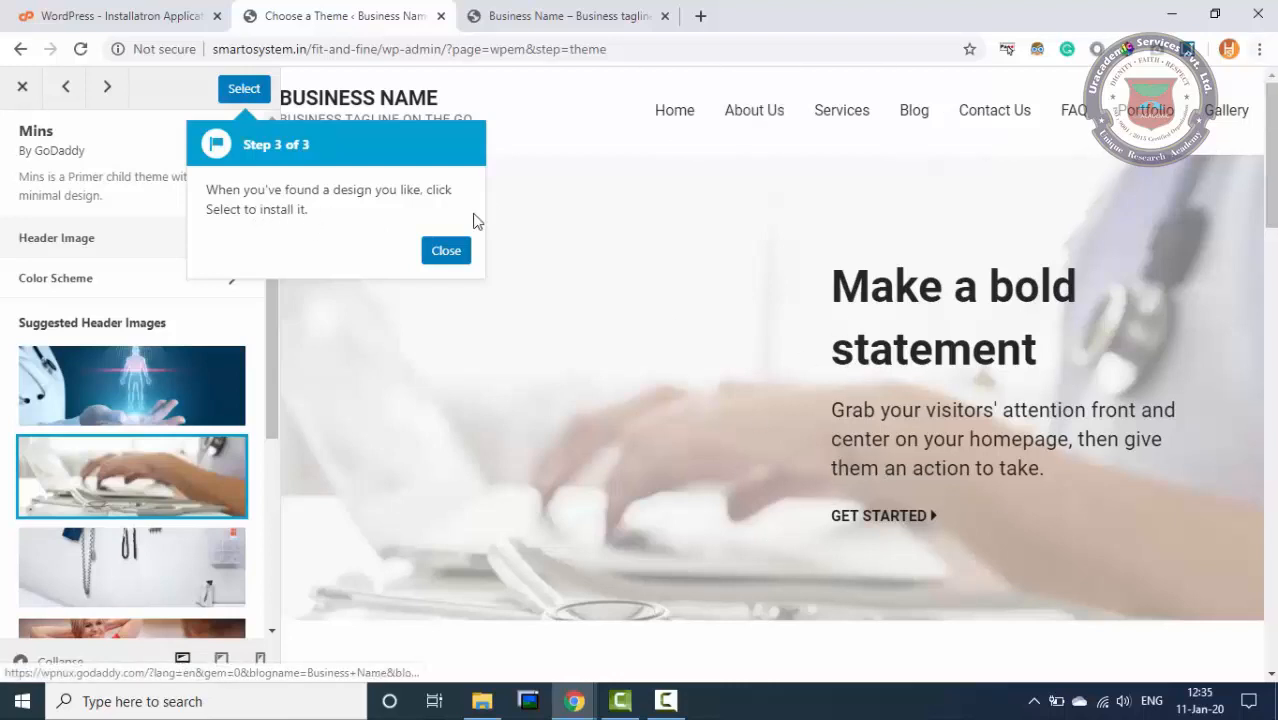
left_click(241, 92)
- Go through the Customizer's introductory tip and dismiss the tutorial video offer
mouse_move(460, 183)
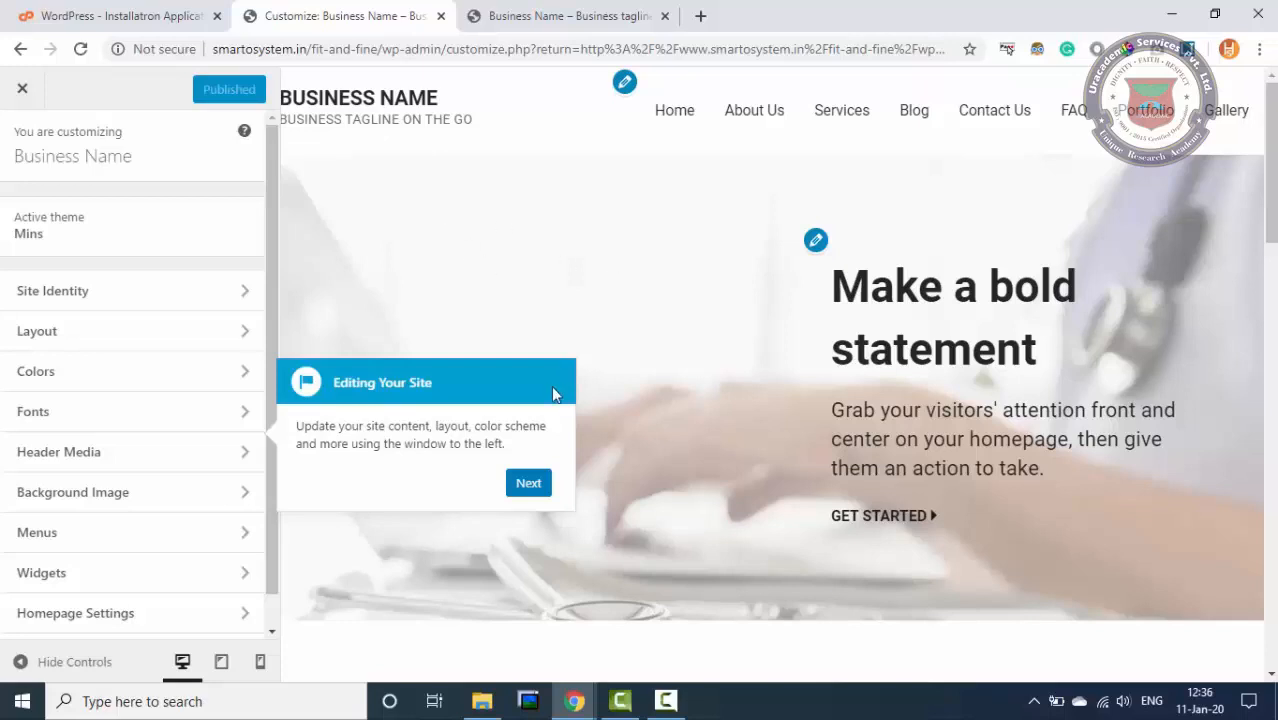
left_click(530, 483)
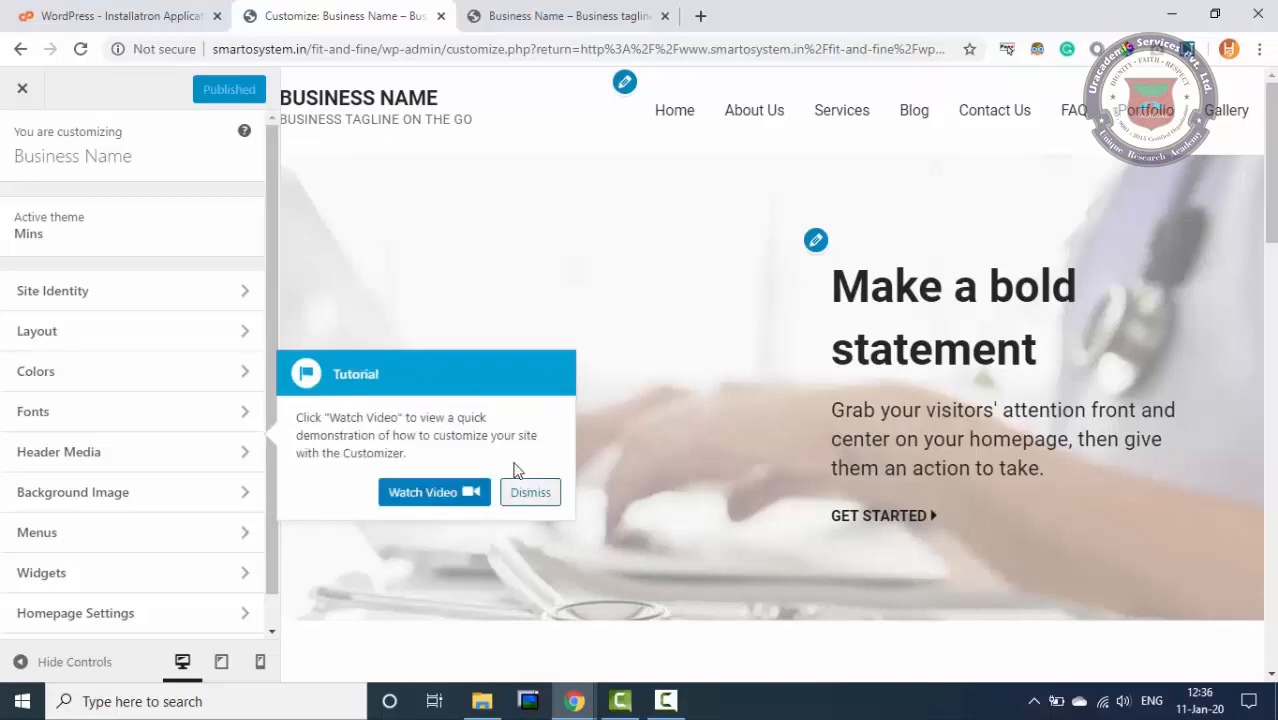
left_click(527, 492)
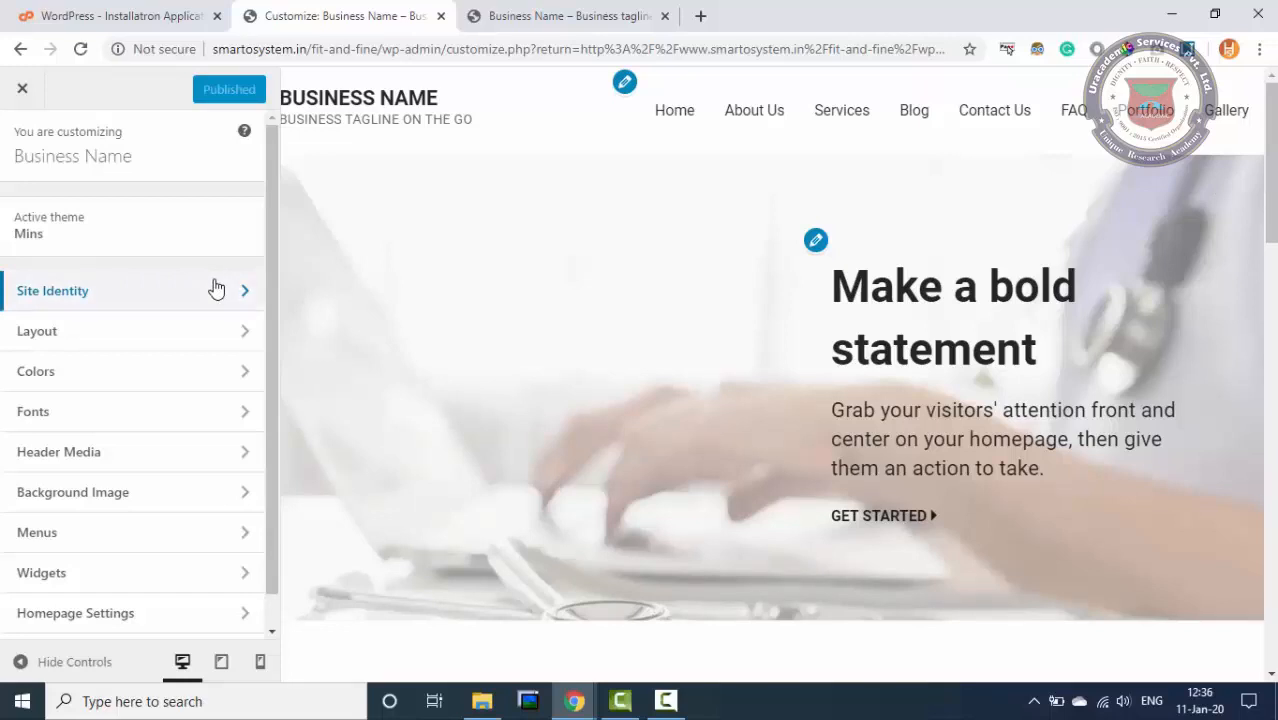
- Open the Site Identity settings and view the logo upload file picker, leaving it without choosing a file
left_click(131, 300)
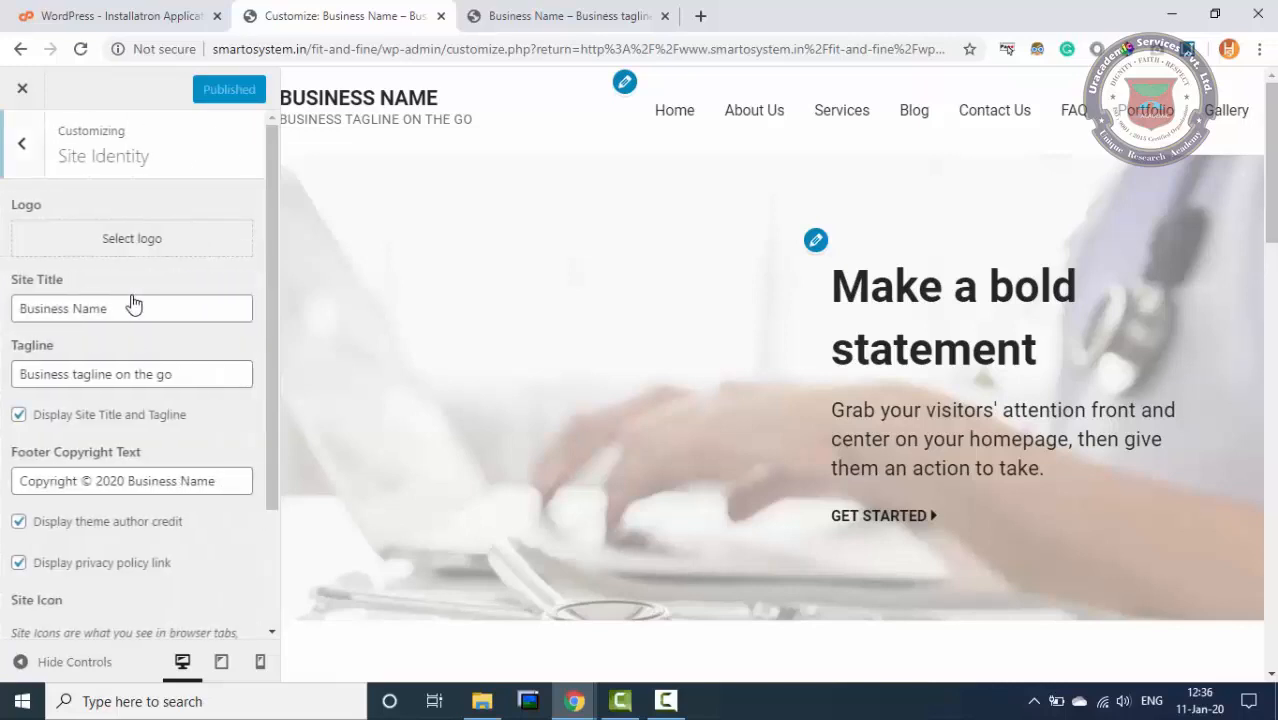
left_click(14, 150)
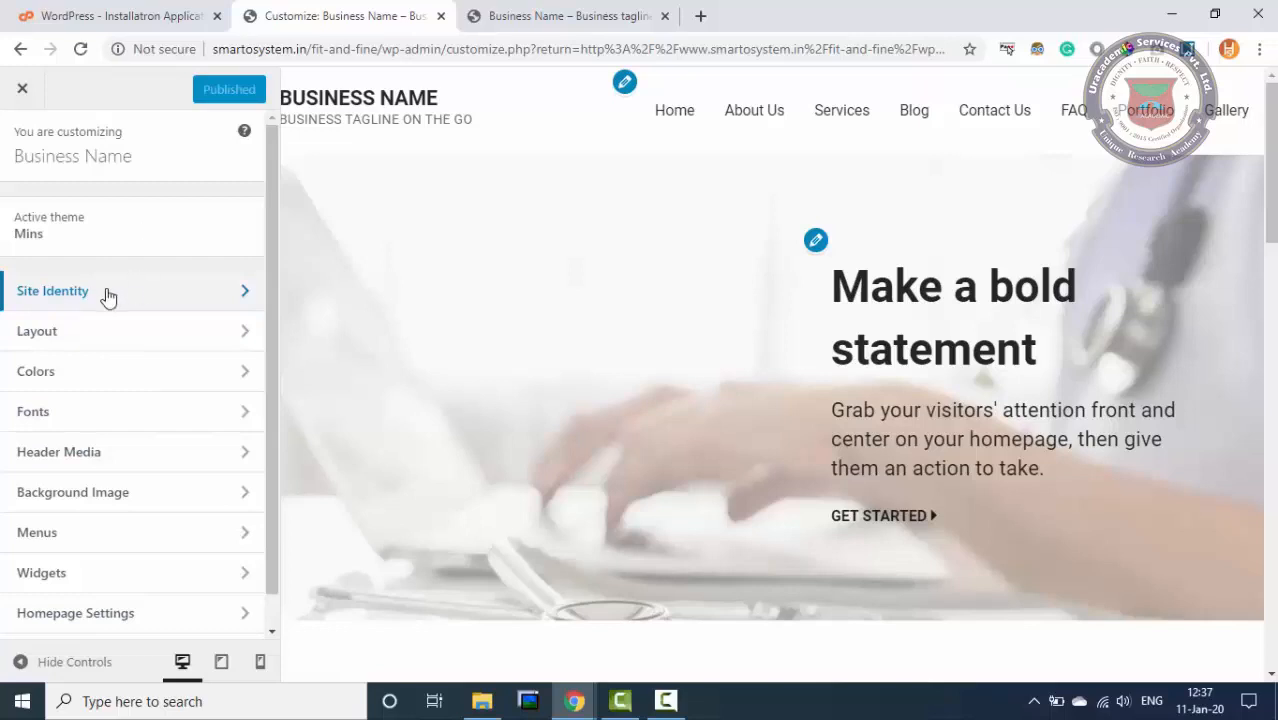
left_click(75, 300)
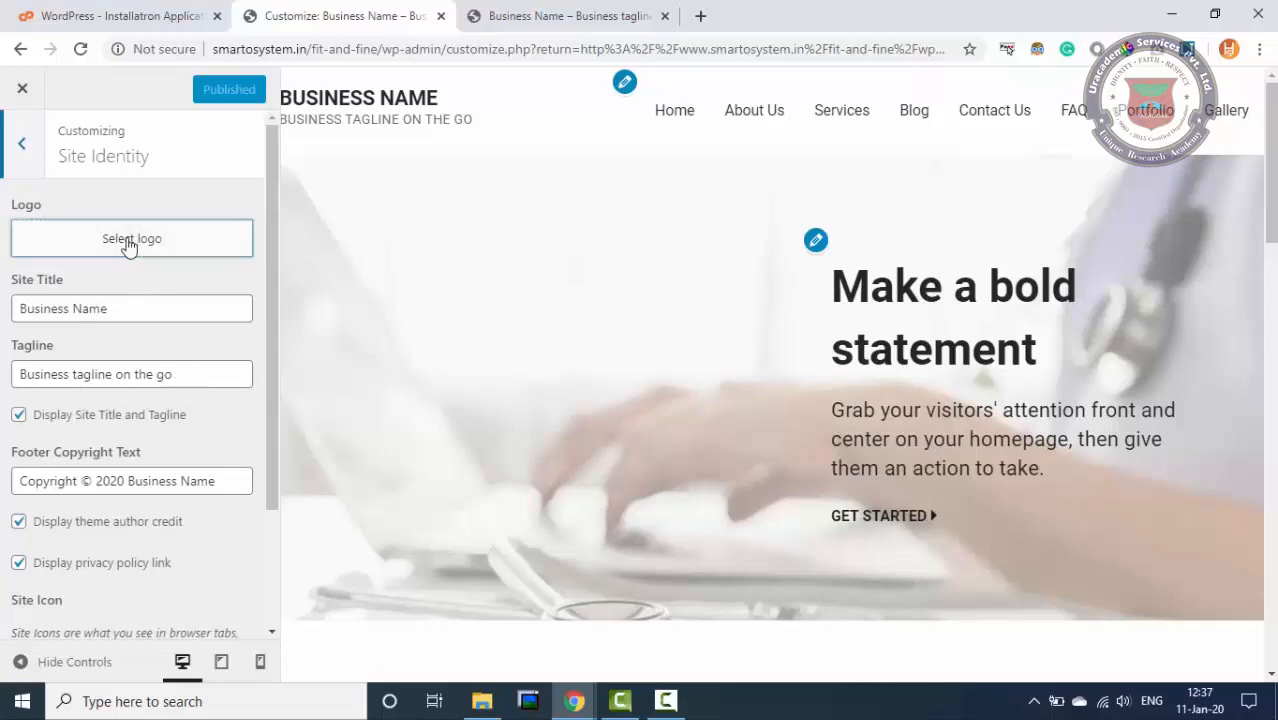
left_click(157, 251)
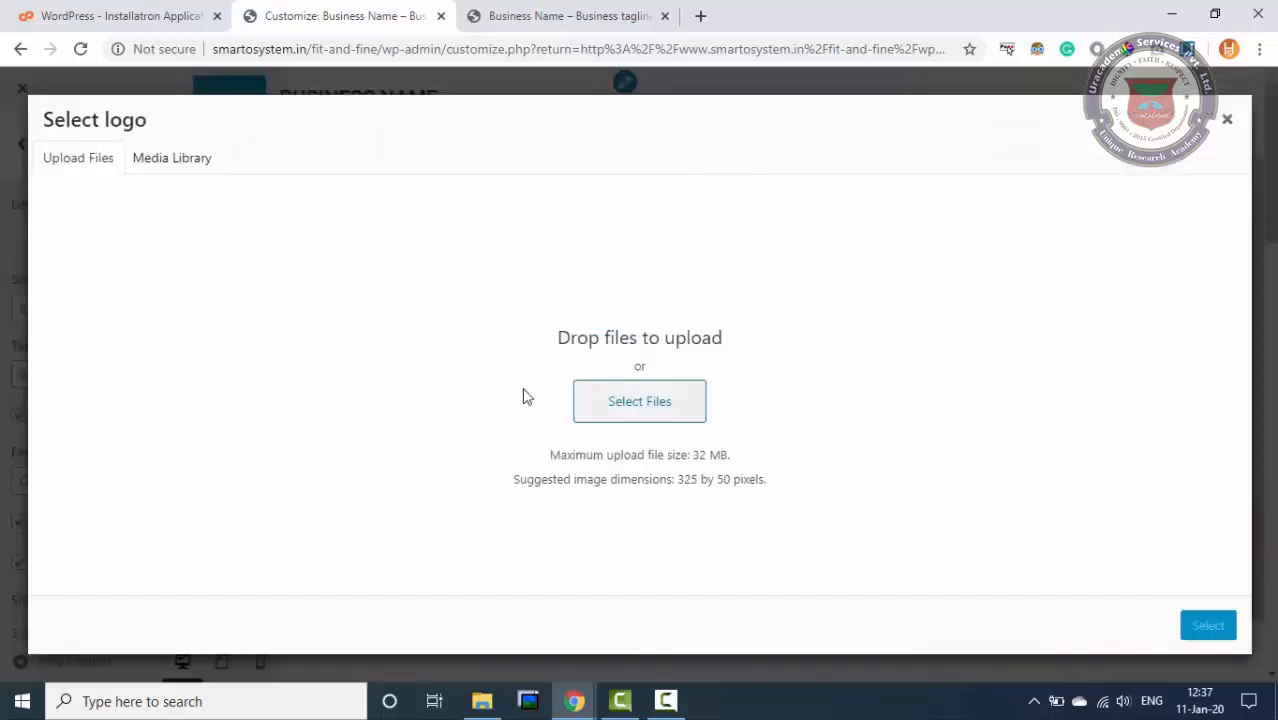
left_click(626, 412)
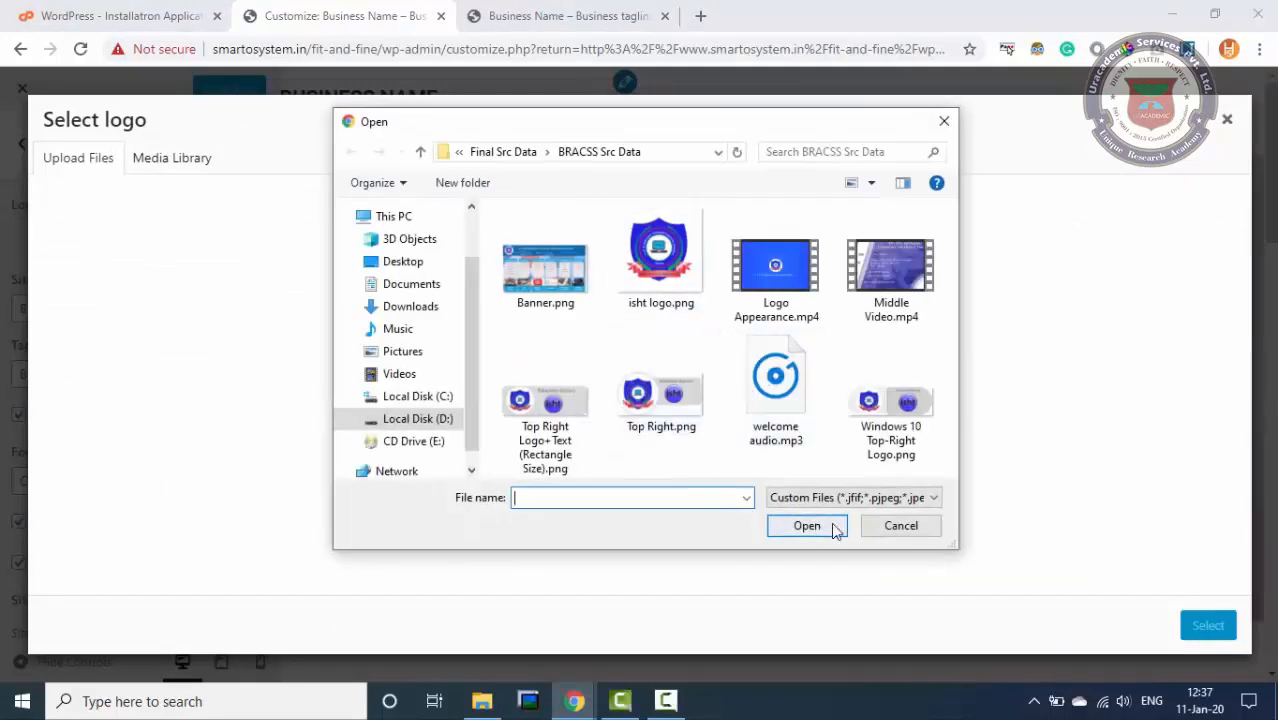
left_click(895, 529)
left_click(1227, 122)
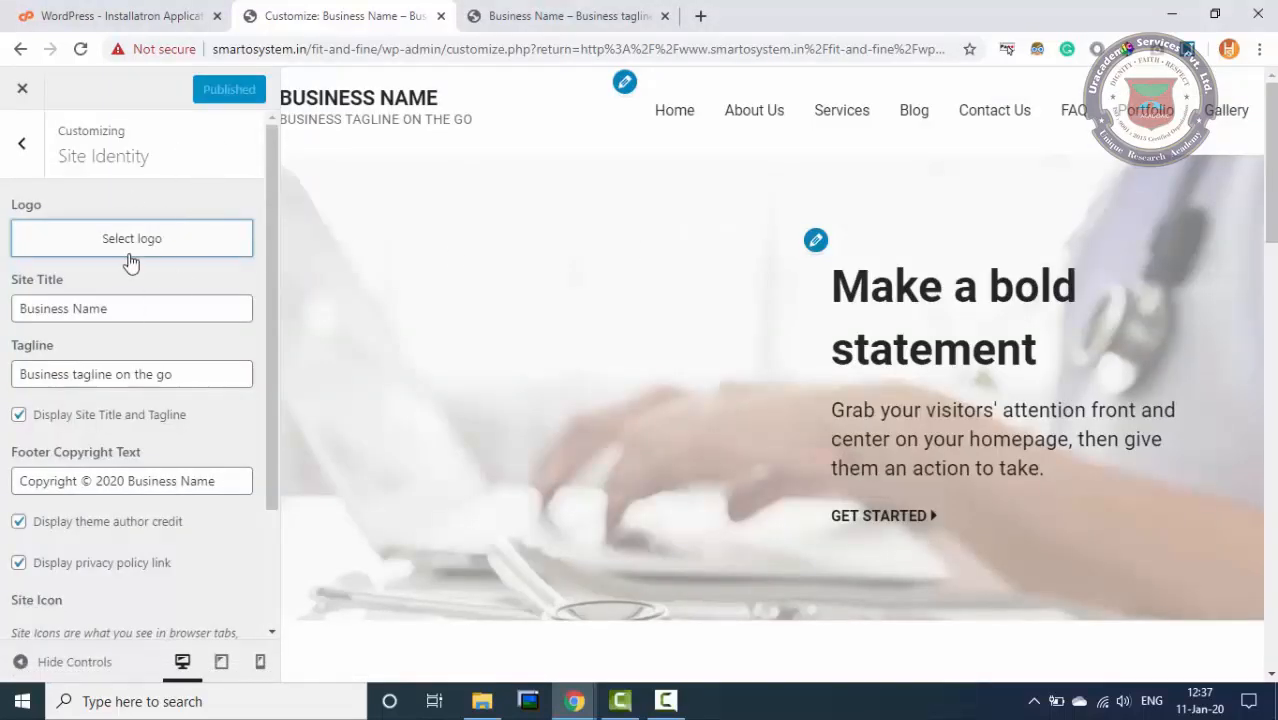
- Look over the site title and tagline fields, keeping their existing text
left_click(154, 305)
left_click_drag(146, 308, 20, 308)
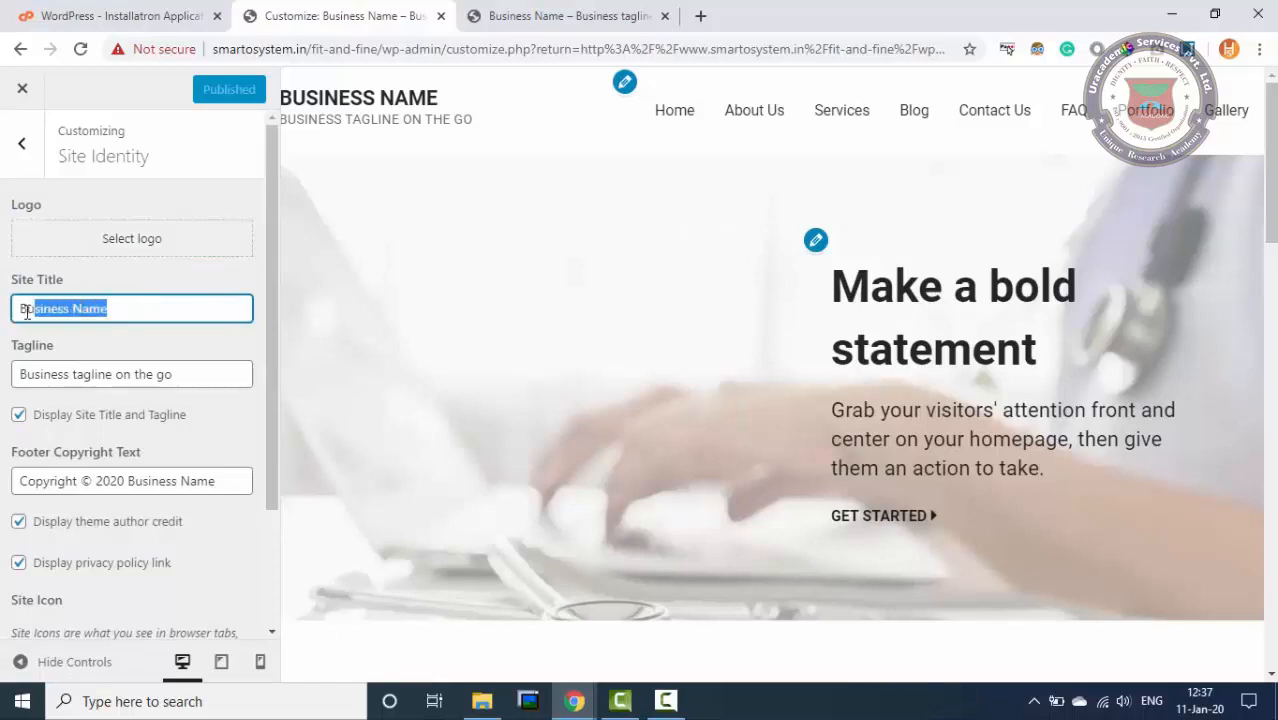
left_click(133, 307)
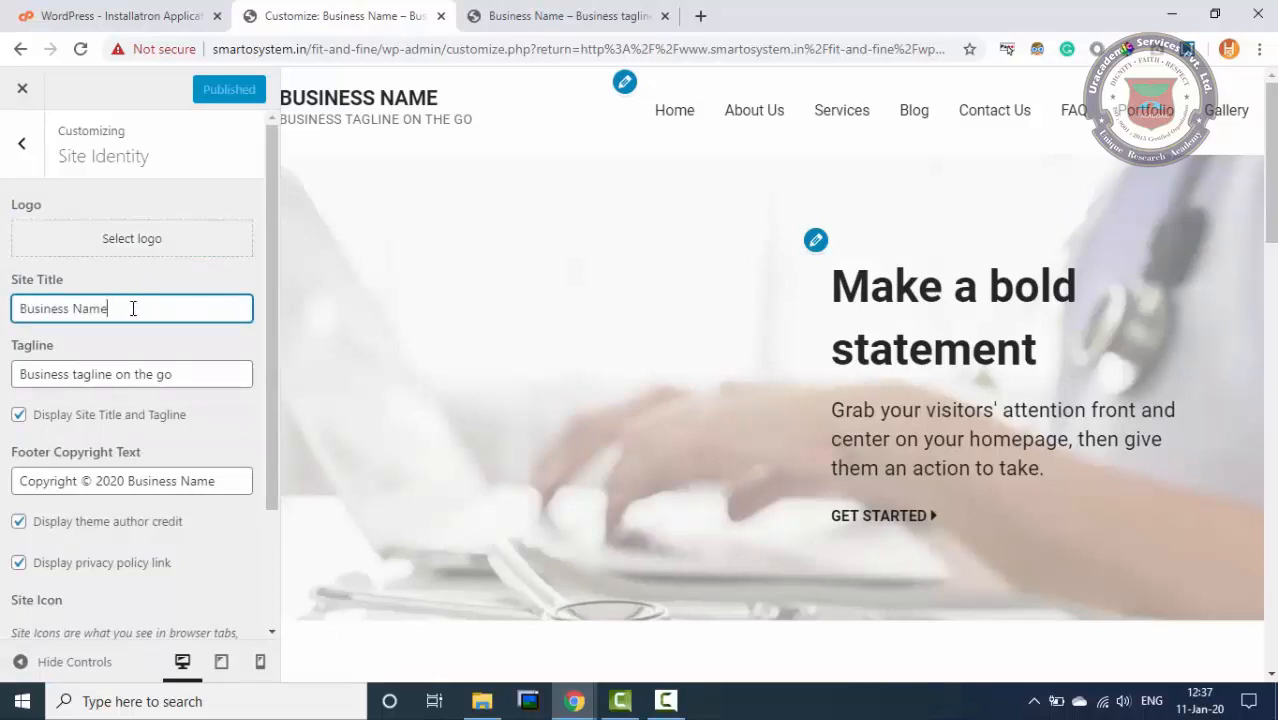
left_click_drag(173, 375, 72, 374)
left_click(108, 374)
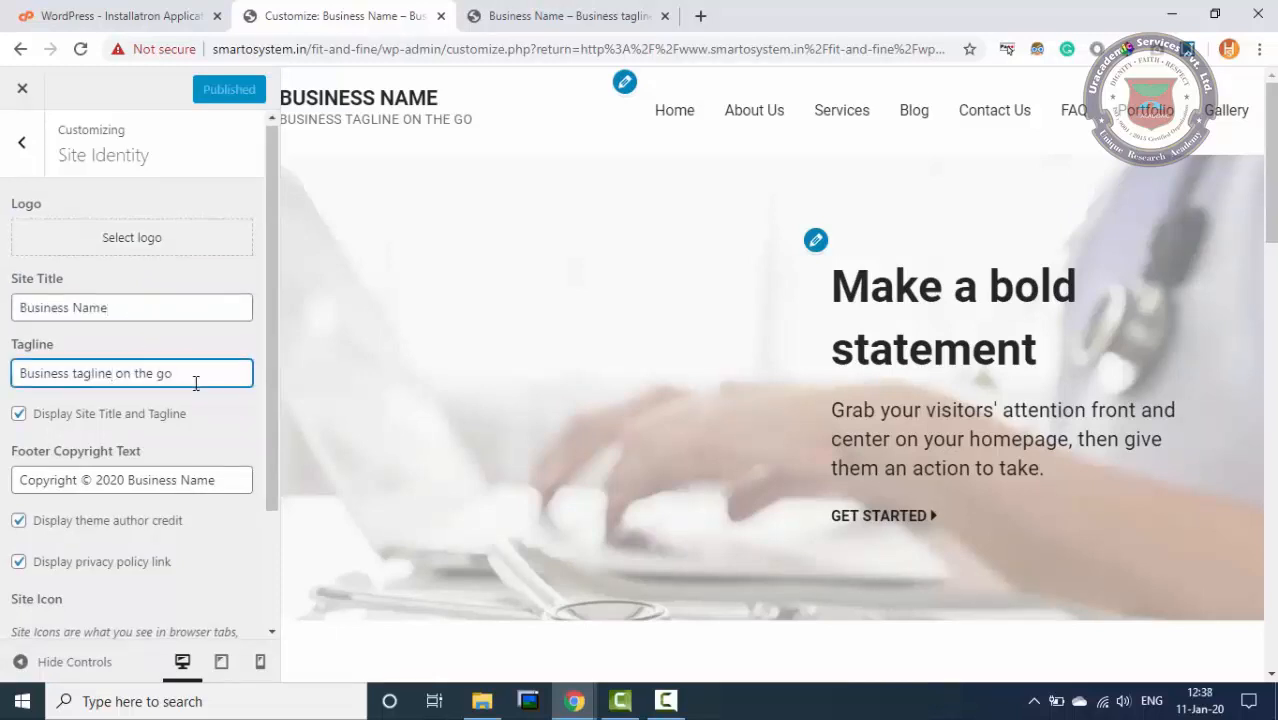
- Shorten the footer copyright text to "Copyright © 2020 Business" by removing the word "Name"
scroll(196, 383, "down", 3)
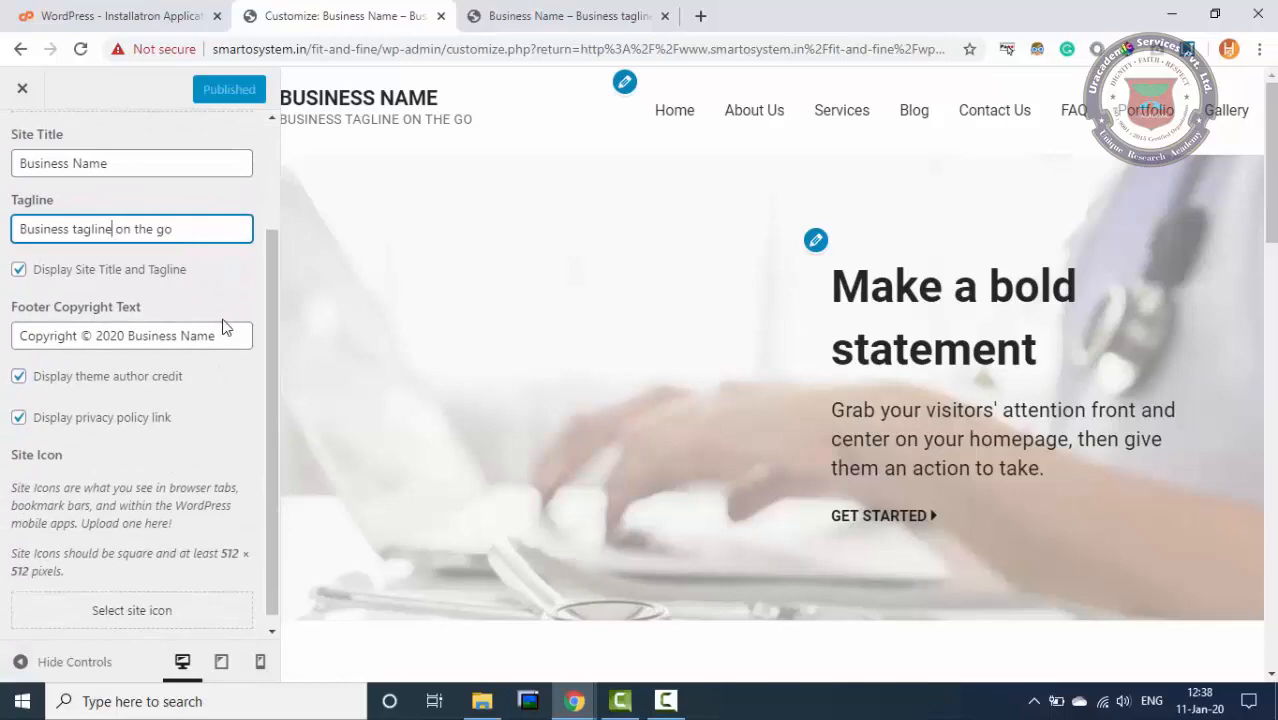
scroll(548, 437, "down", 15)
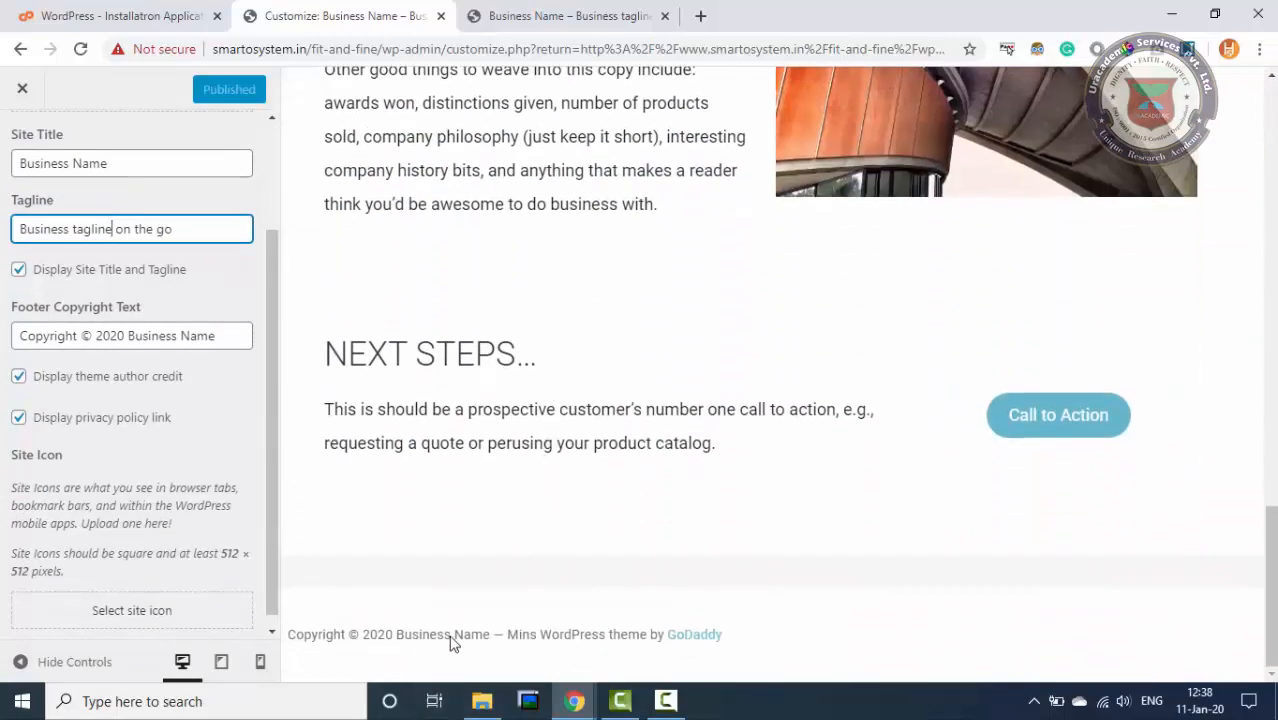
left_click_drag(180, 340, 231, 337)
key("BackSpace")
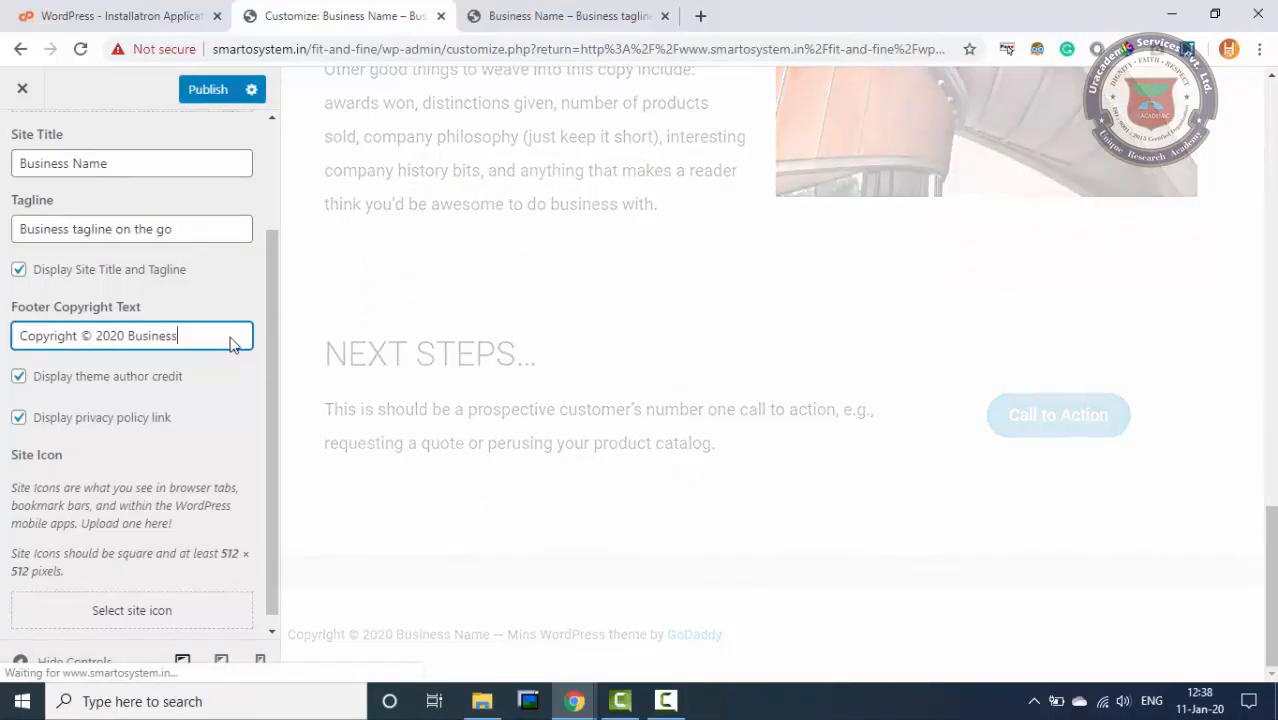
scroll(232, 340, "up", 3)
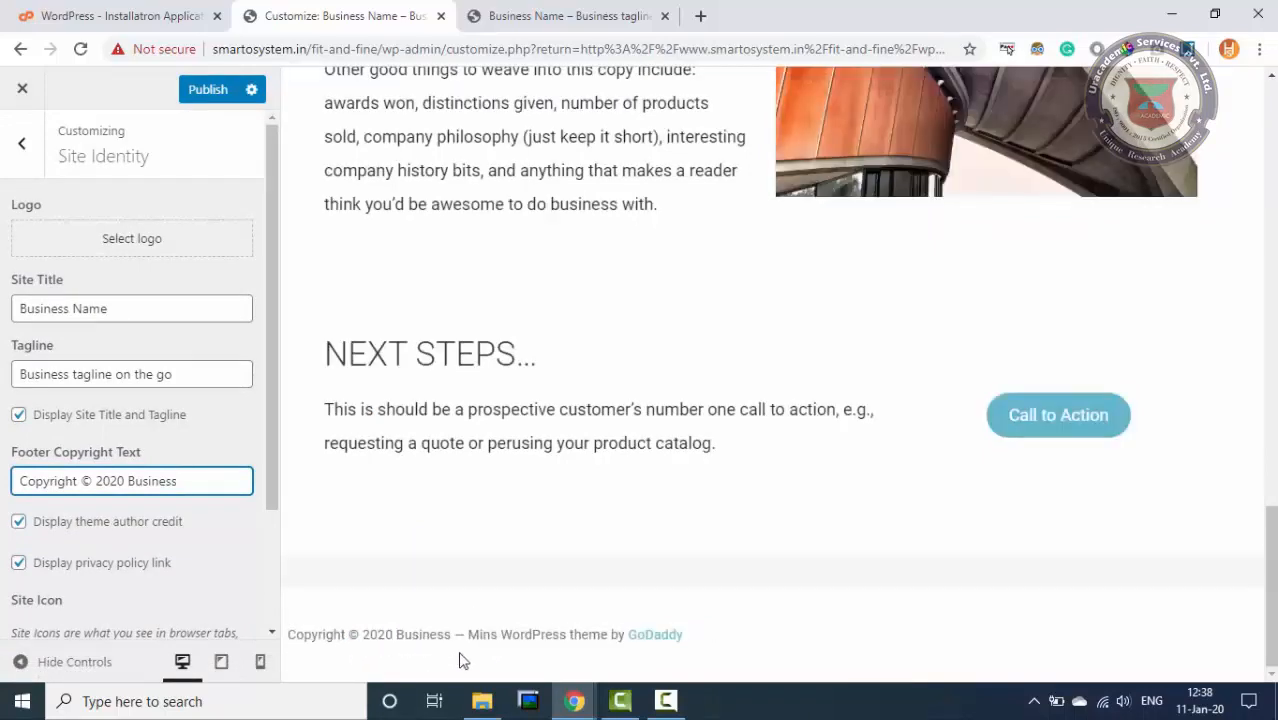
- Turn off the theme author credit to compare the footer, and turn the credit back on
scroll(106, 512, "down", 2)
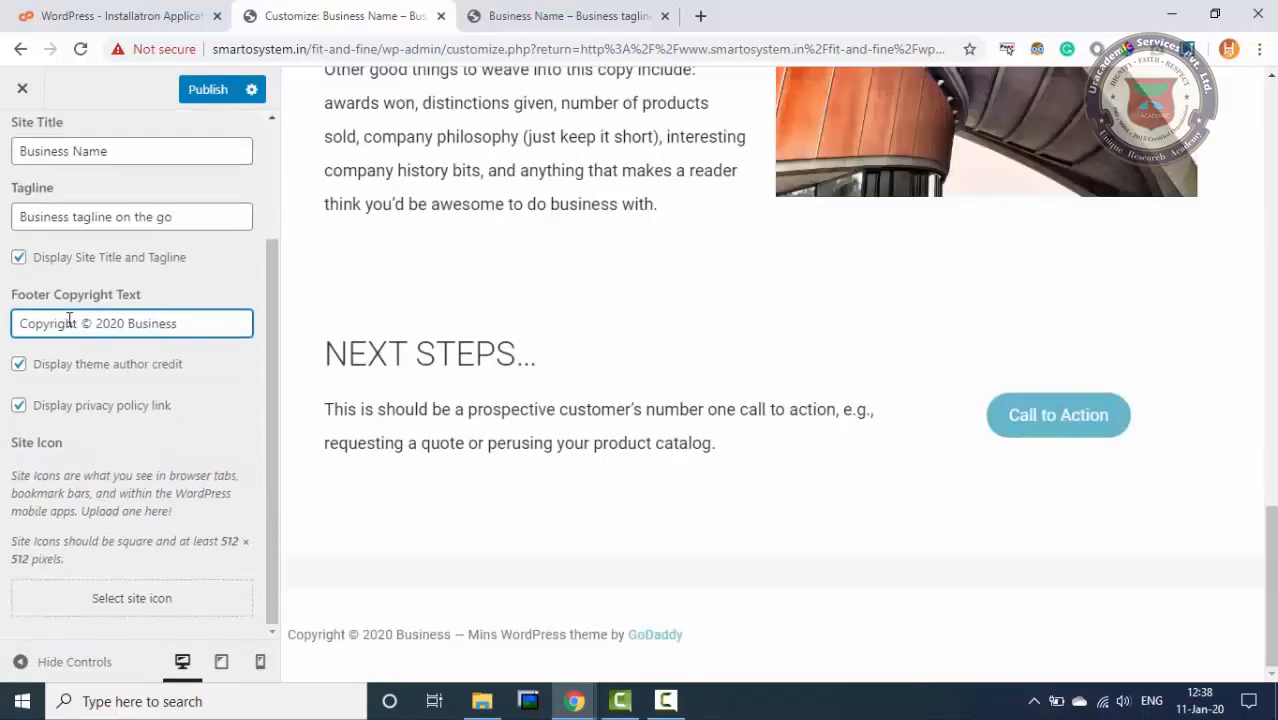
left_click(18, 369)
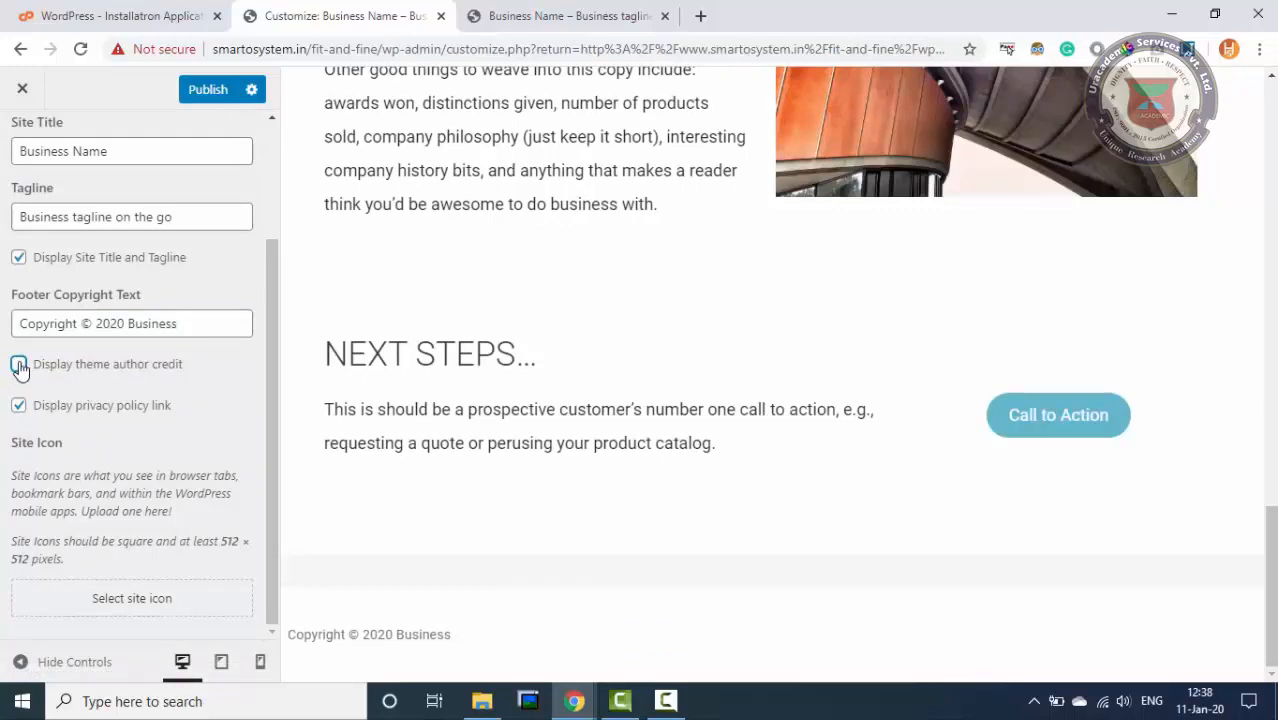
left_click(20, 368)
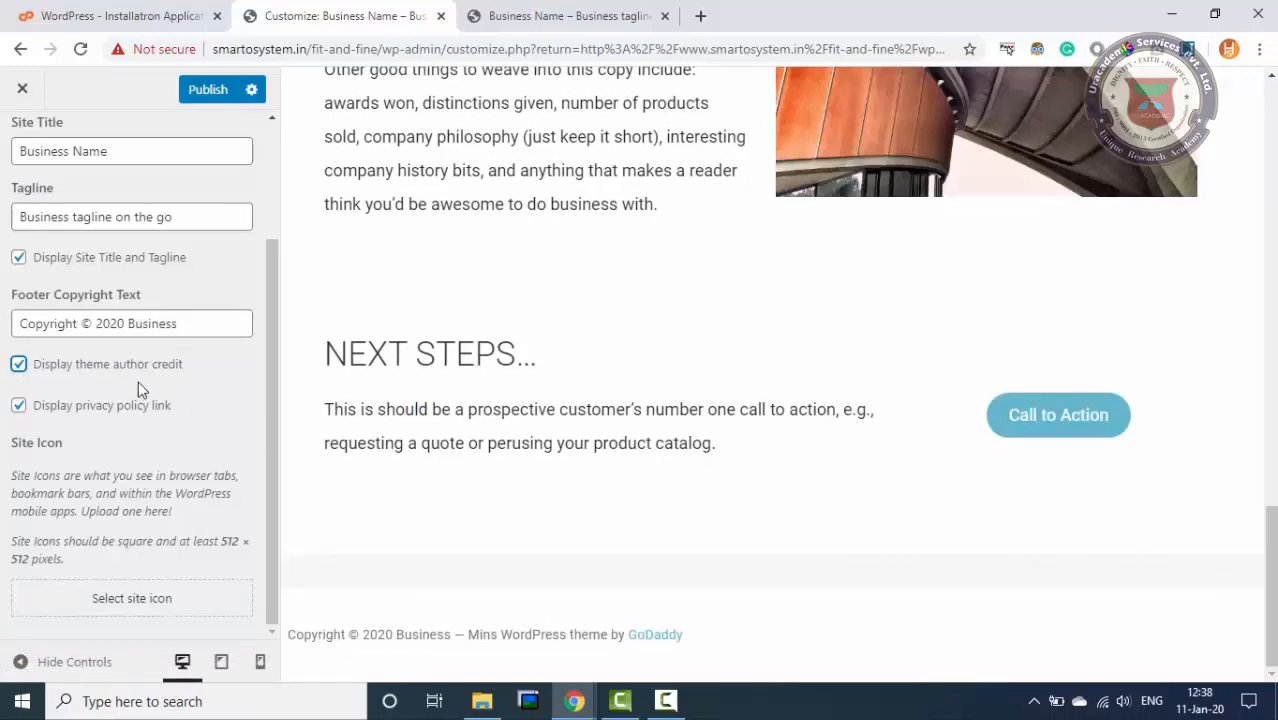
scroll(196, 495, "up", 3)
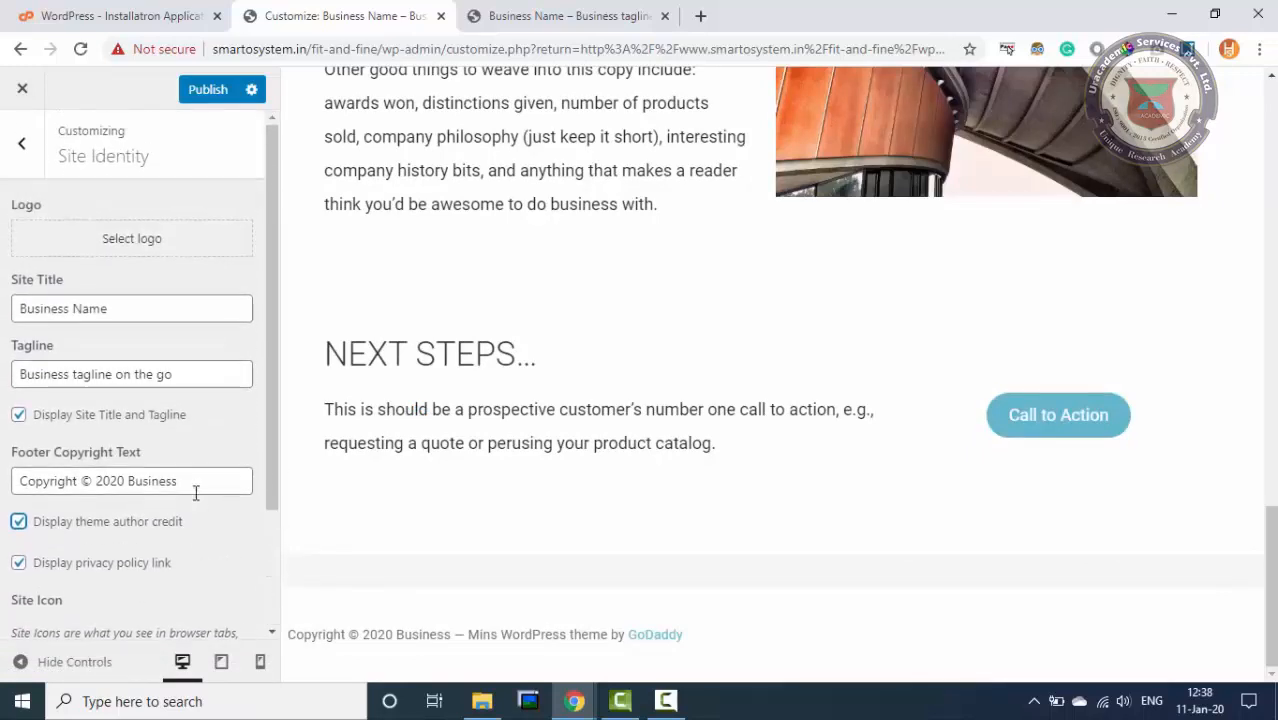
- Open the Layout settings and preview the homepage's fixed page width with the customizing controls hidden
left_click(17, 148)
left_click(130, 346)
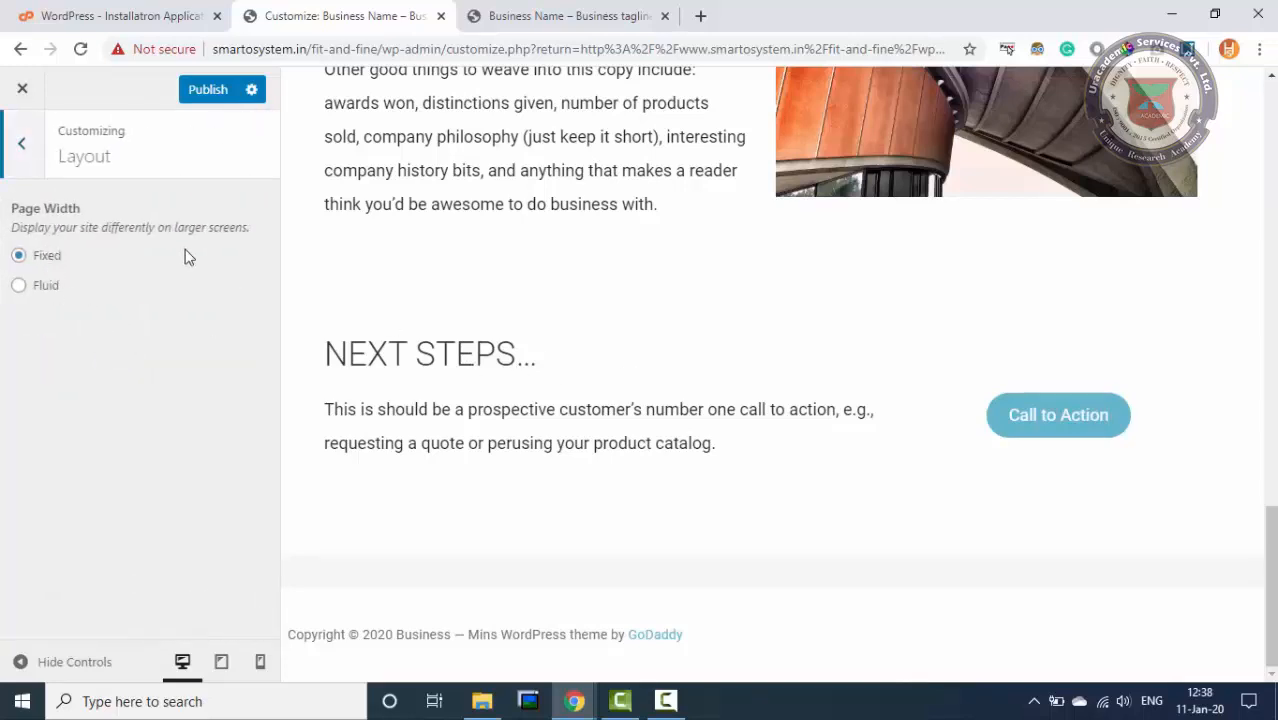
scroll(707, 265, "up", 20)
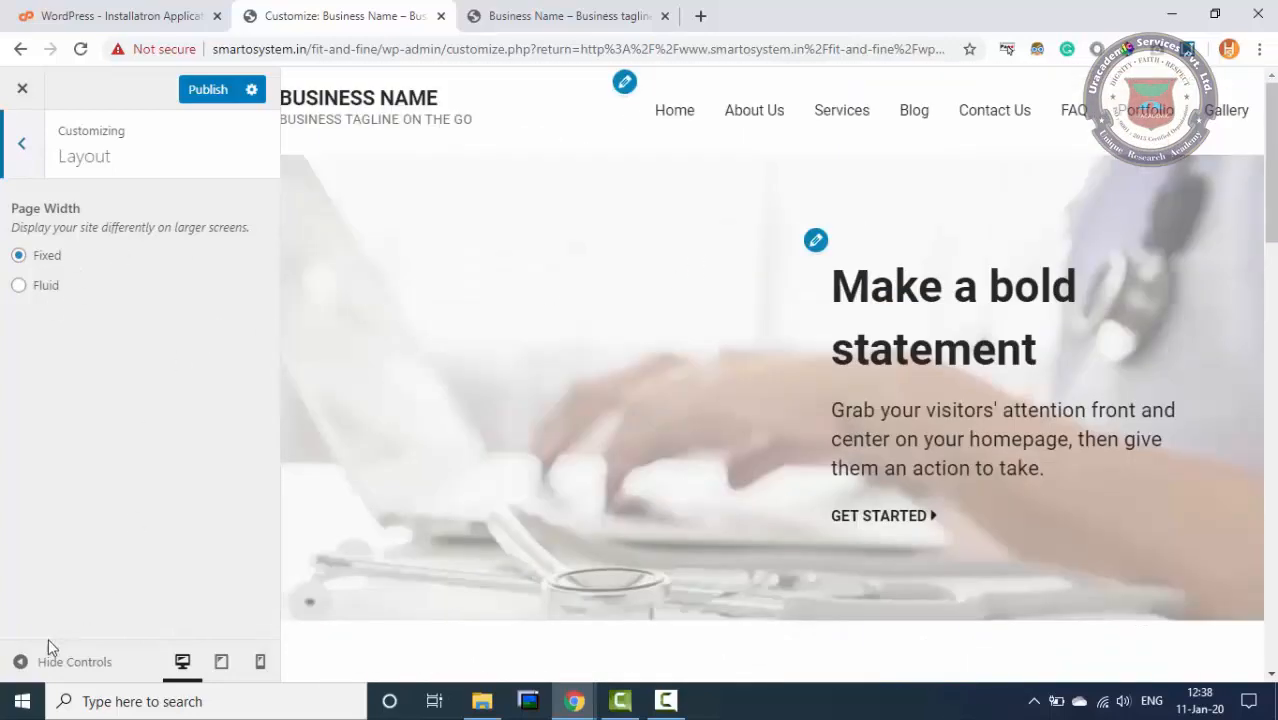
left_click(20, 662)
scroll(631, 440, "down", 5)
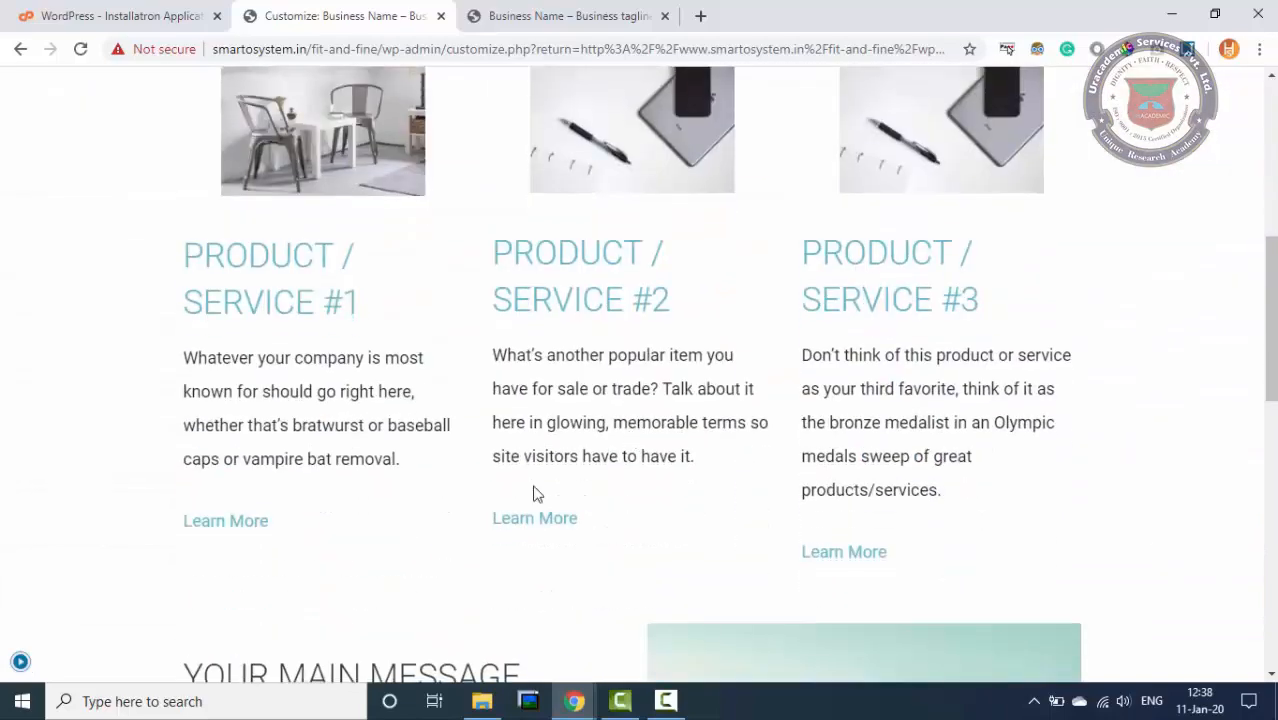
- Set the page width to Fluid and preview the homepage with the controls hidden
left_click(20, 661)
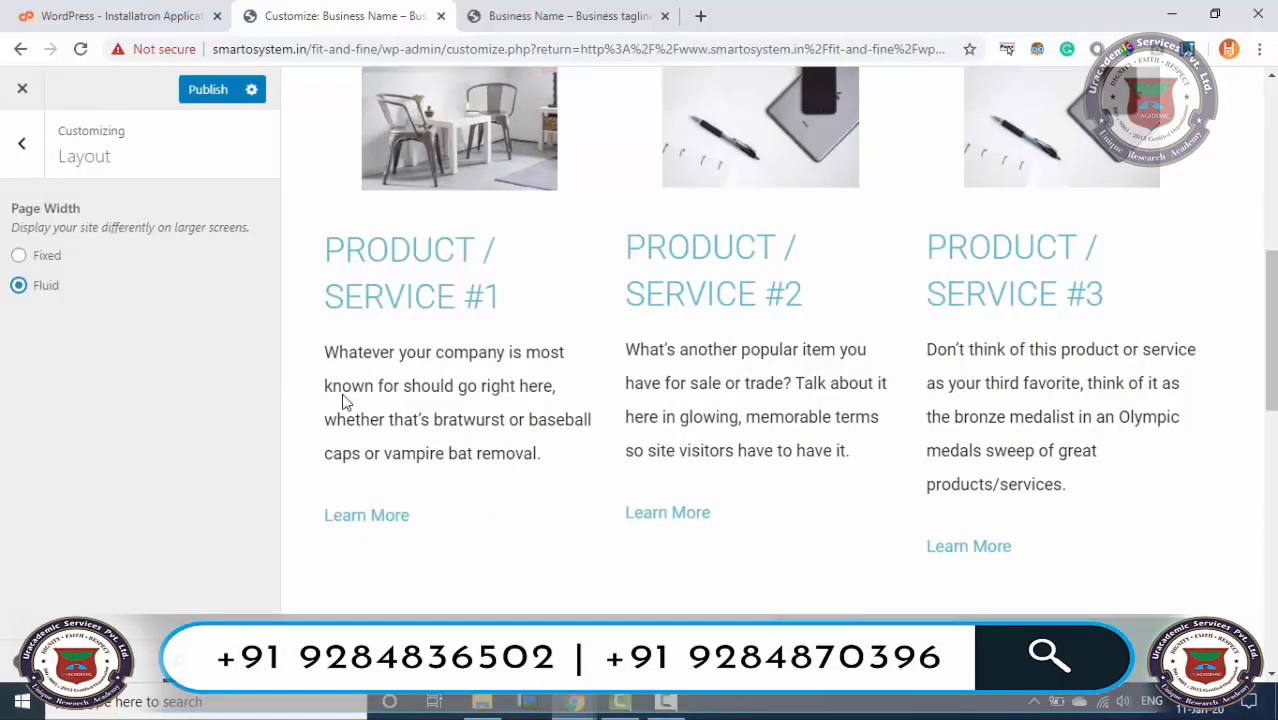
left_click(20, 661)
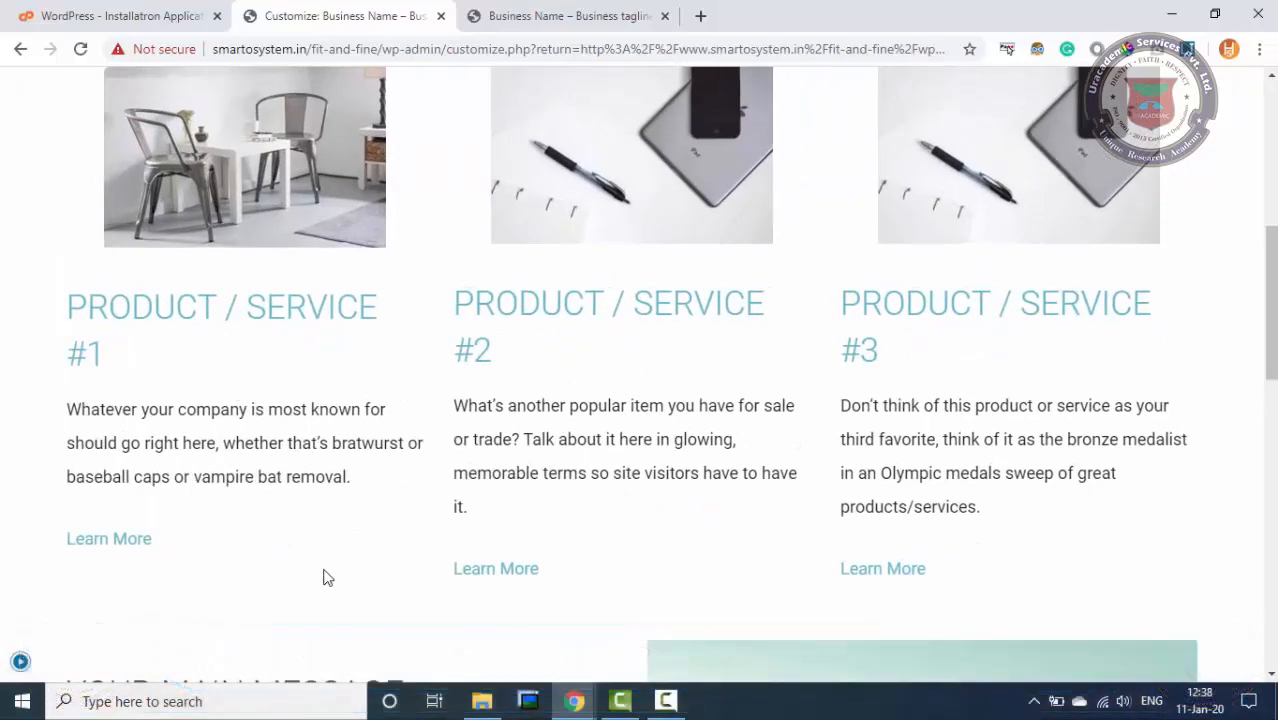
left_click(22, 662)
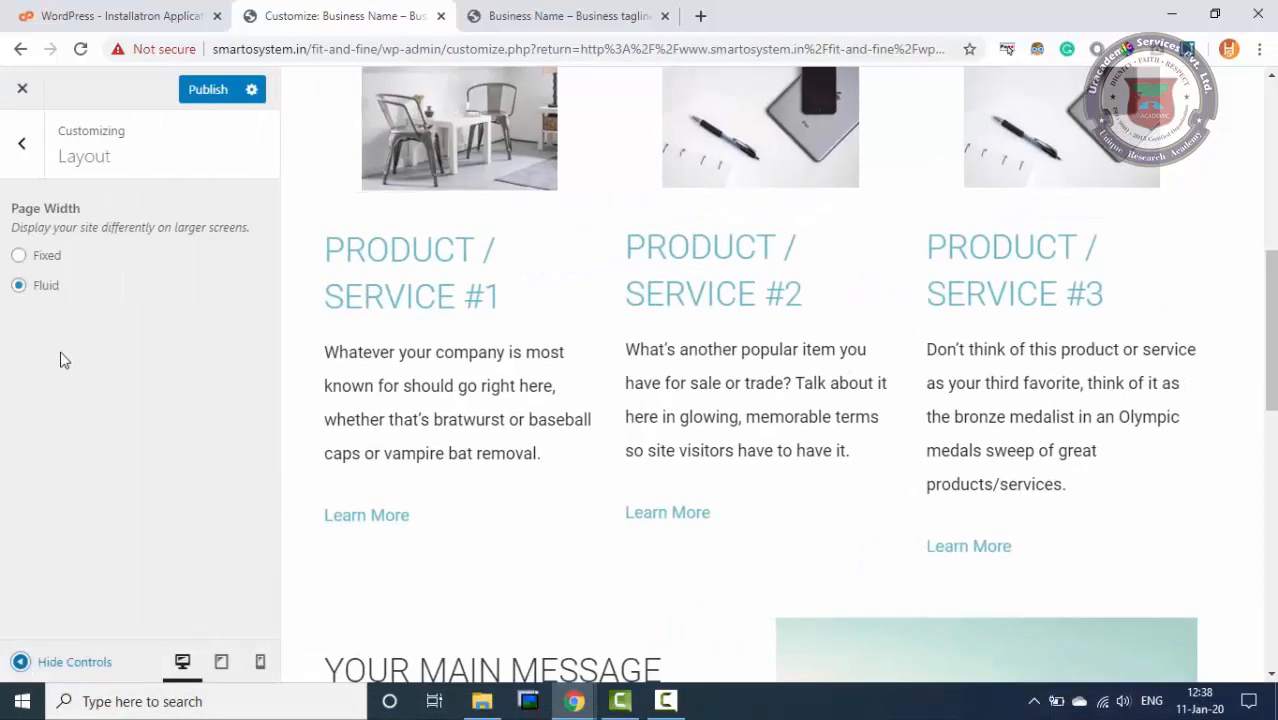
- Set the page width back to Fixed and check the full-width preview of the homepage
left_click(19, 256)
left_click(22, 662)
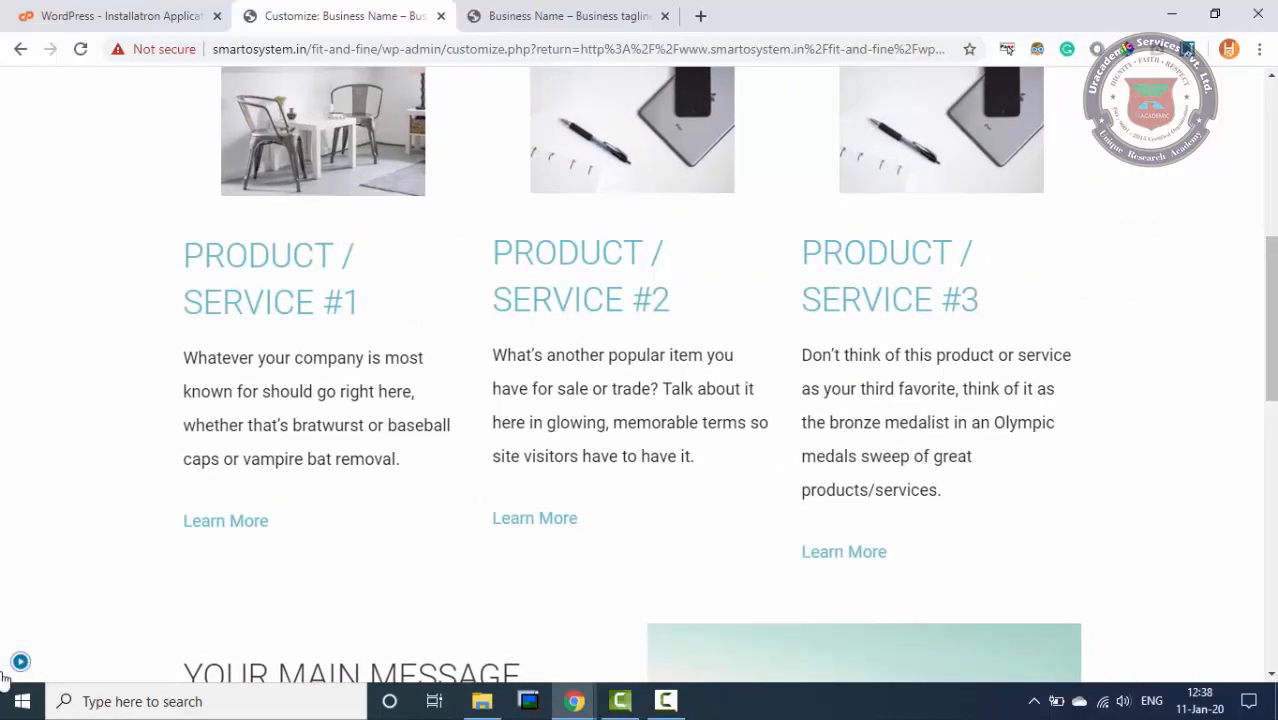
left_click(20, 663)
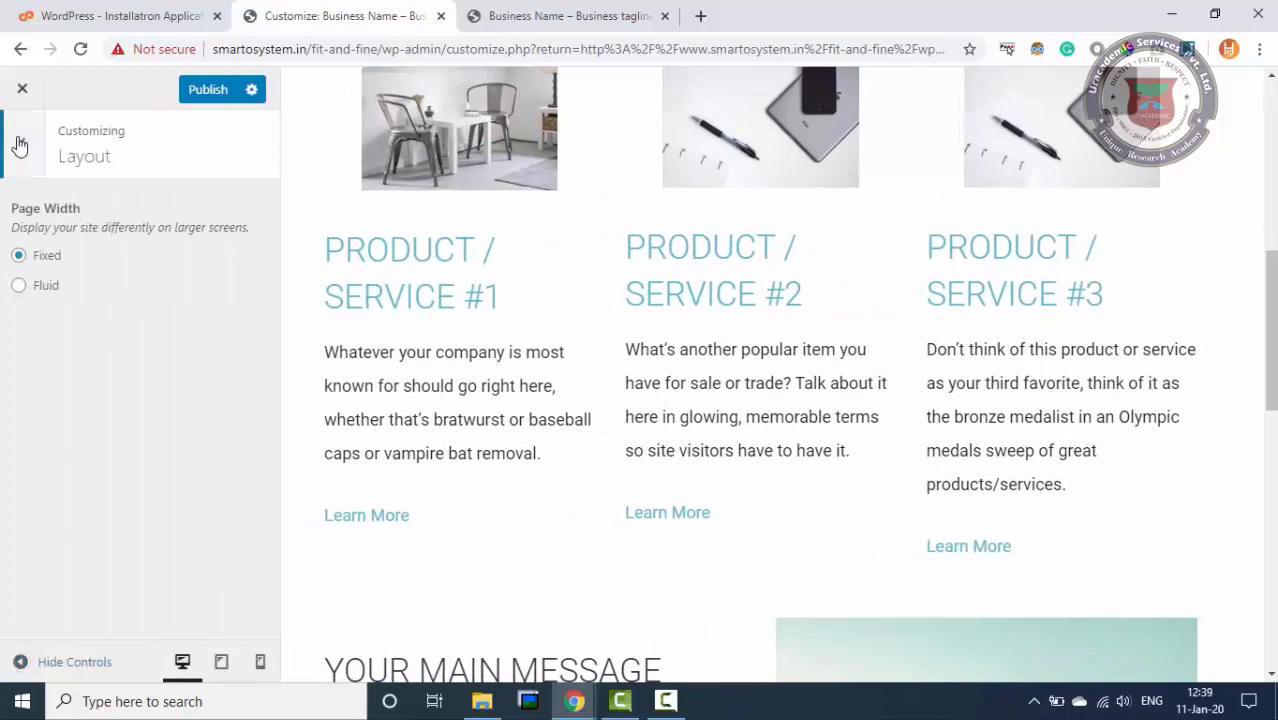
- Examine the Colors settings, including the menu and button color sections, and return to the main customizing options
left_click(20, 145)
left_click(134, 381)
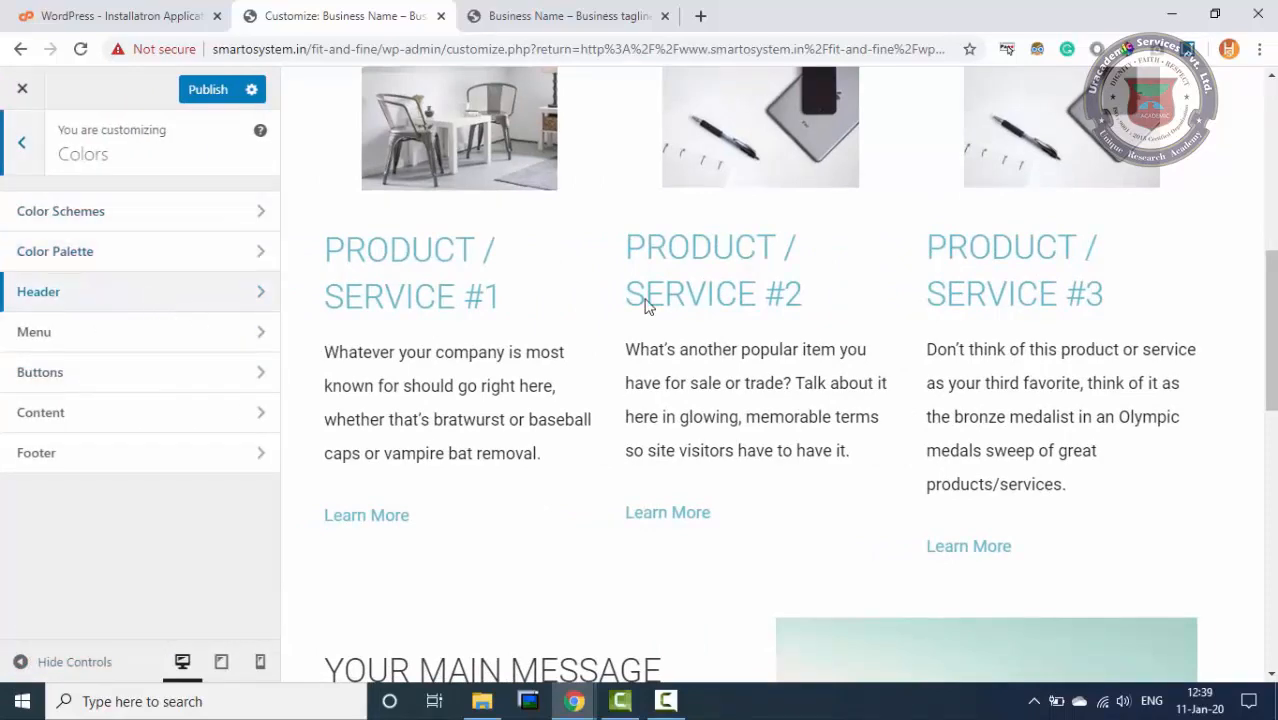
scroll(700, 304, "up", 3)
scroll(725, 303, "up", 3)
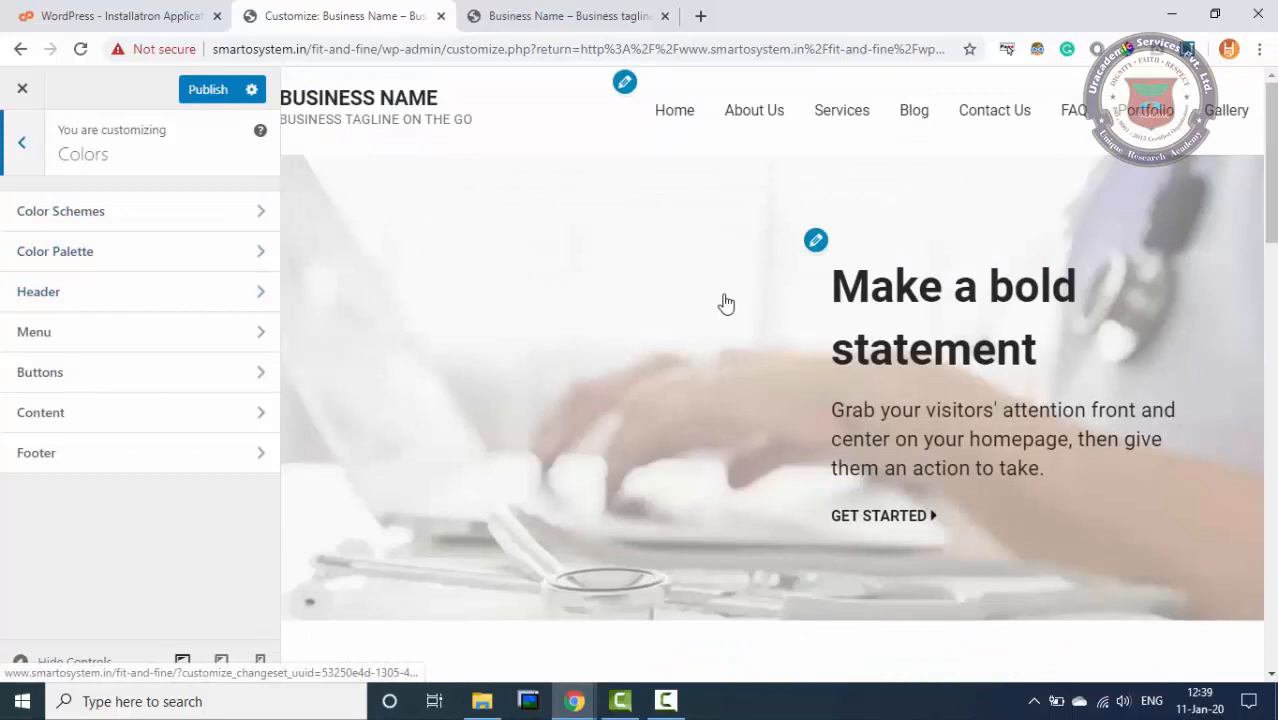
left_click(128, 332)
left_click(29, 157)
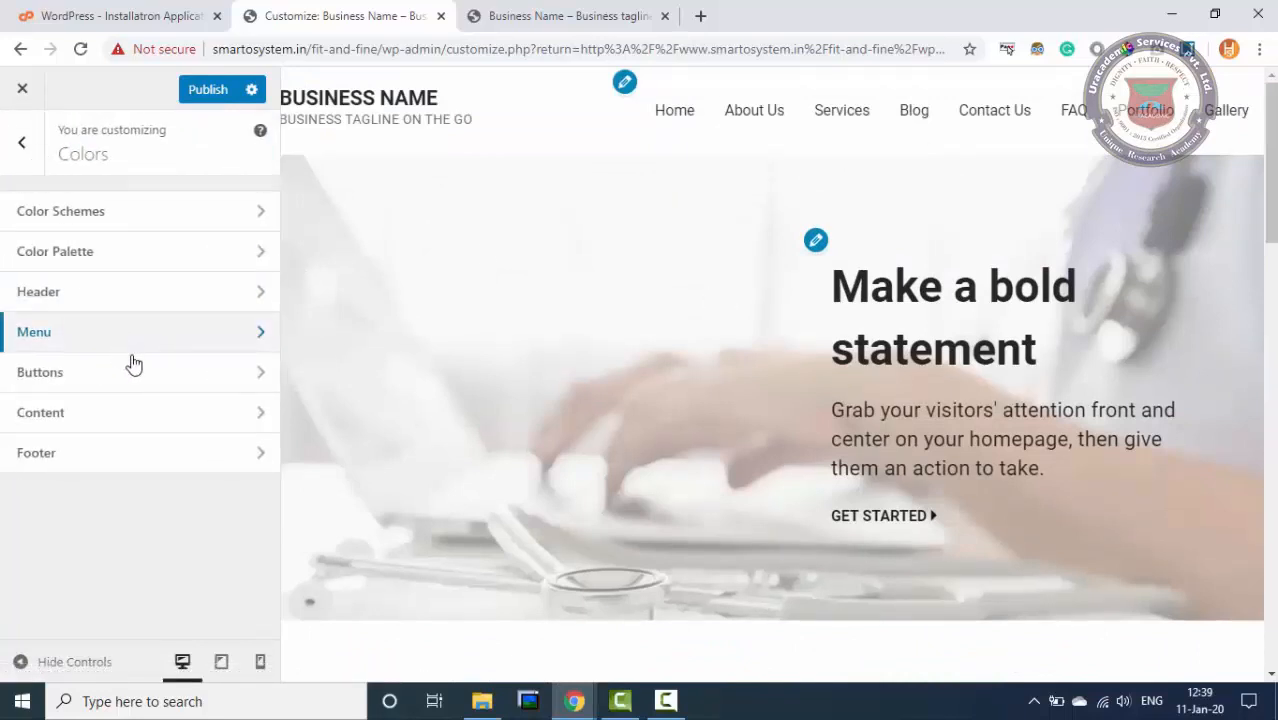
left_click(149, 390)
left_click(22, 146)
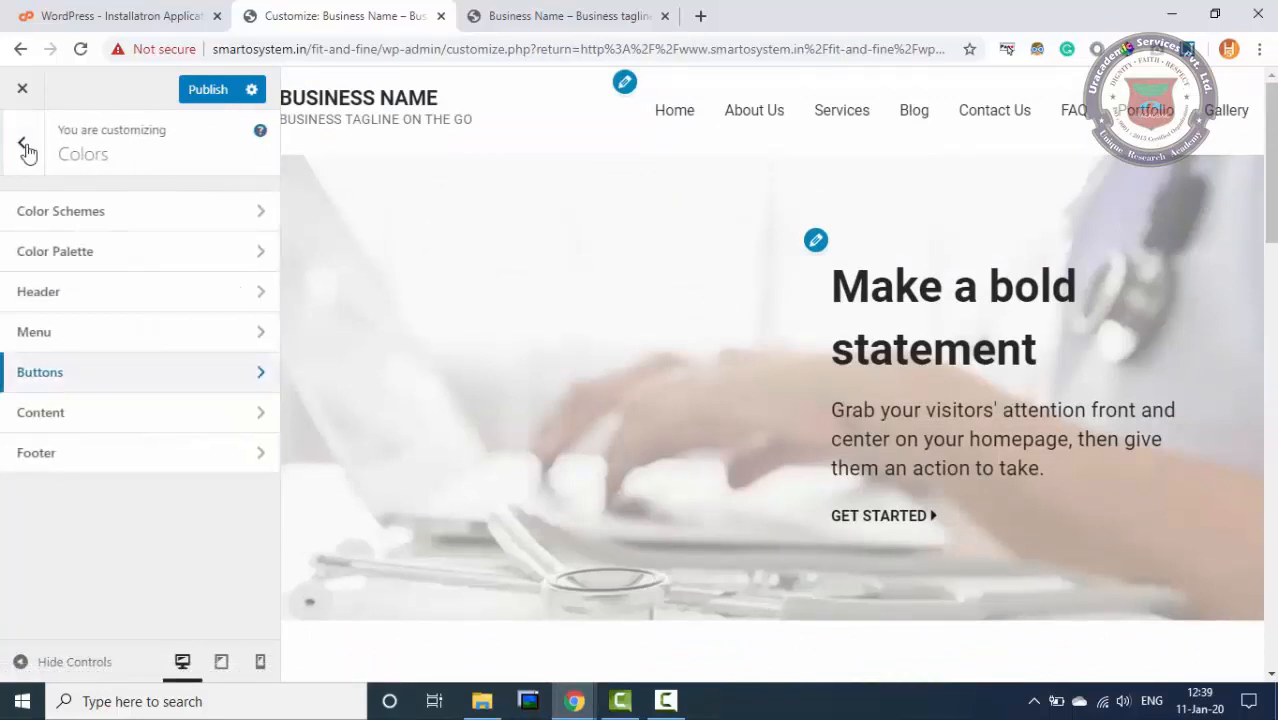
left_click(27, 152)
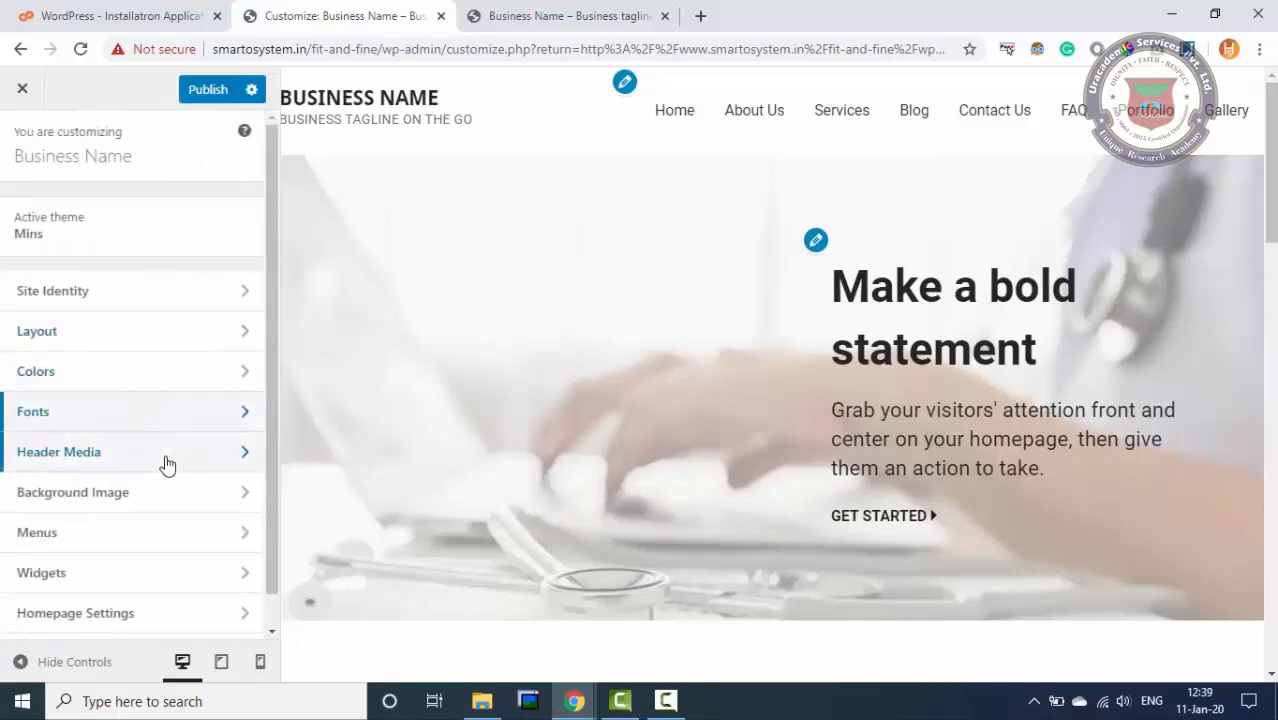
- Replace the header image with the suggested space nebula picture in the Header Media settings and return to the main customizing options
left_click(167, 463)
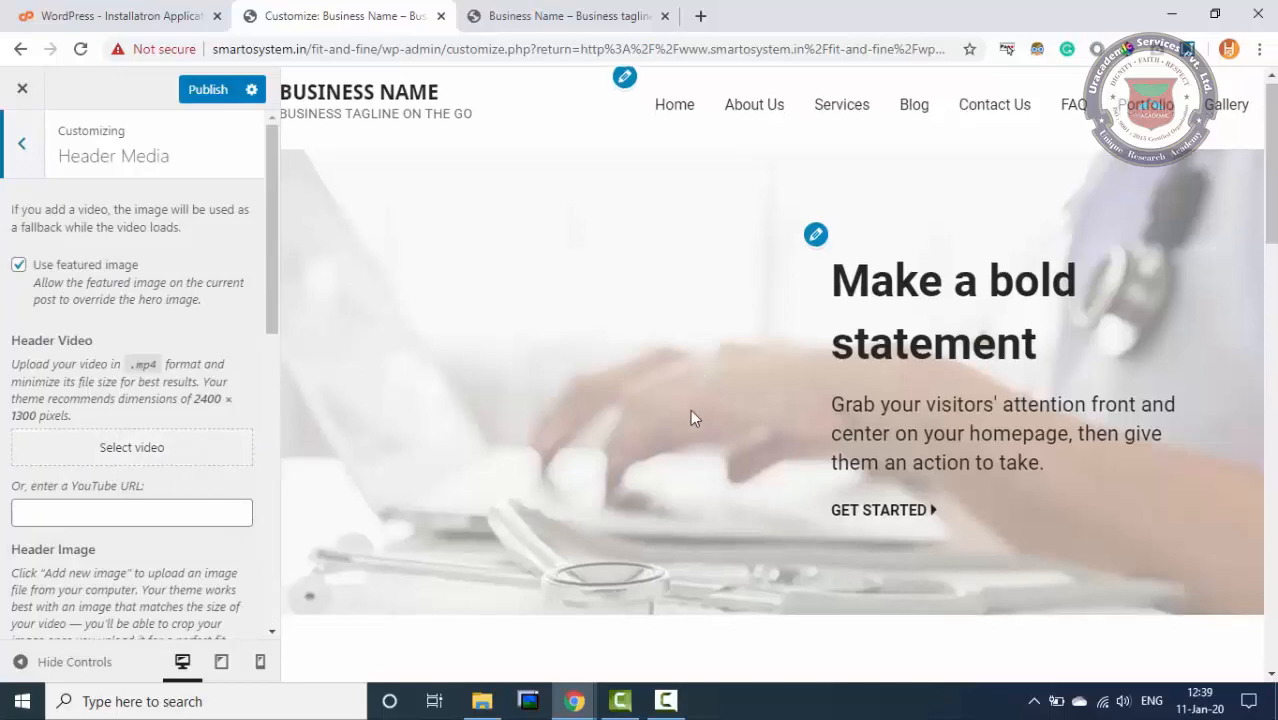
scroll(690, 409, "down", 4)
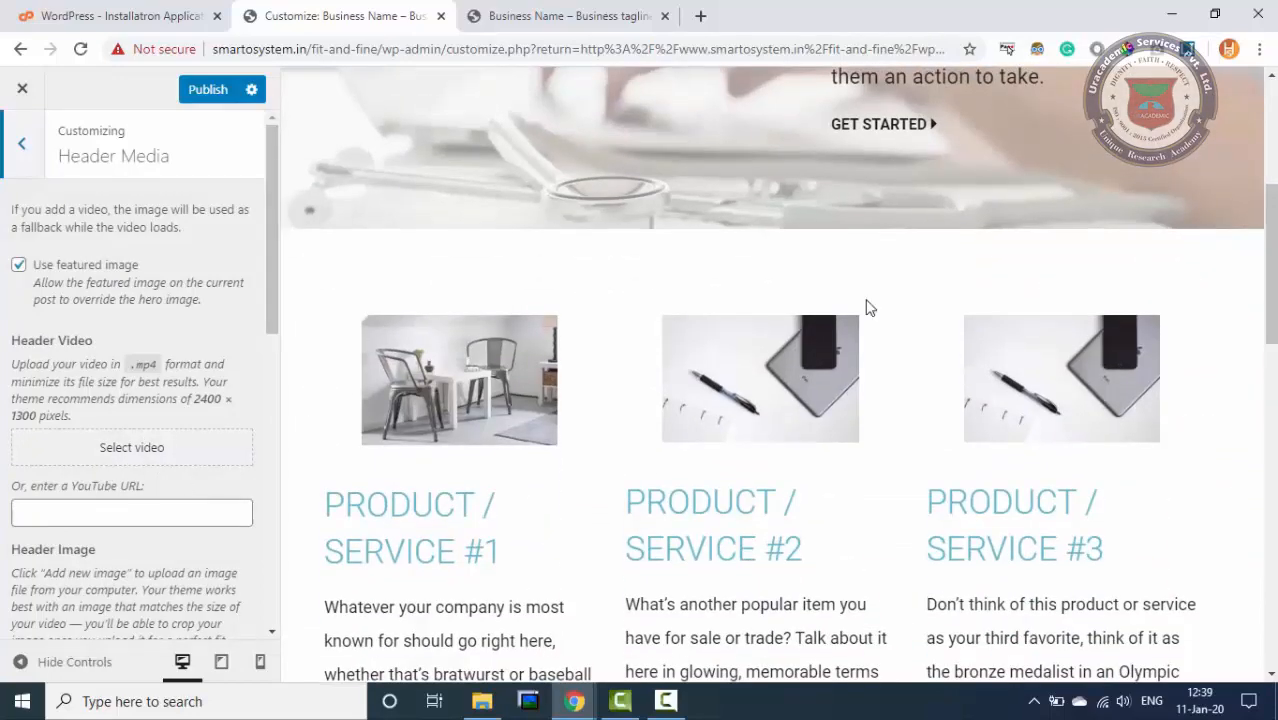
scroll(865, 306, "up", 4)
left_click(105, 512)
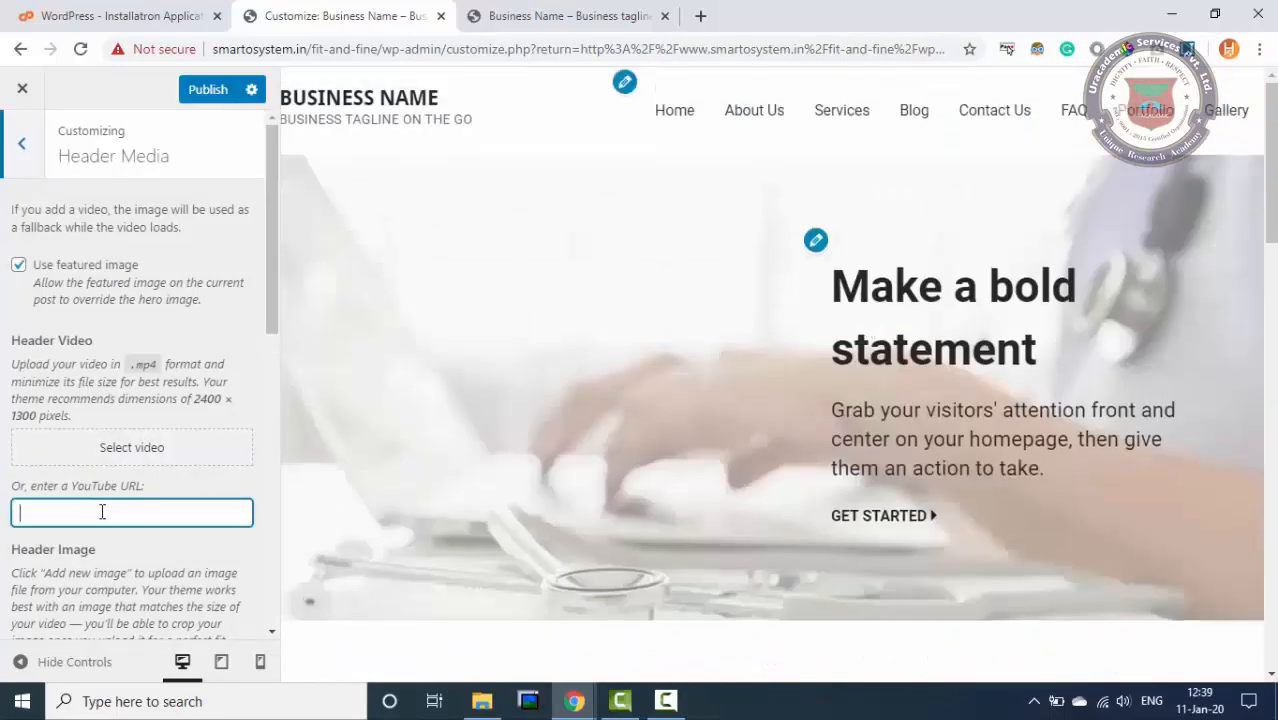
scroll(104, 450, "down", 4)
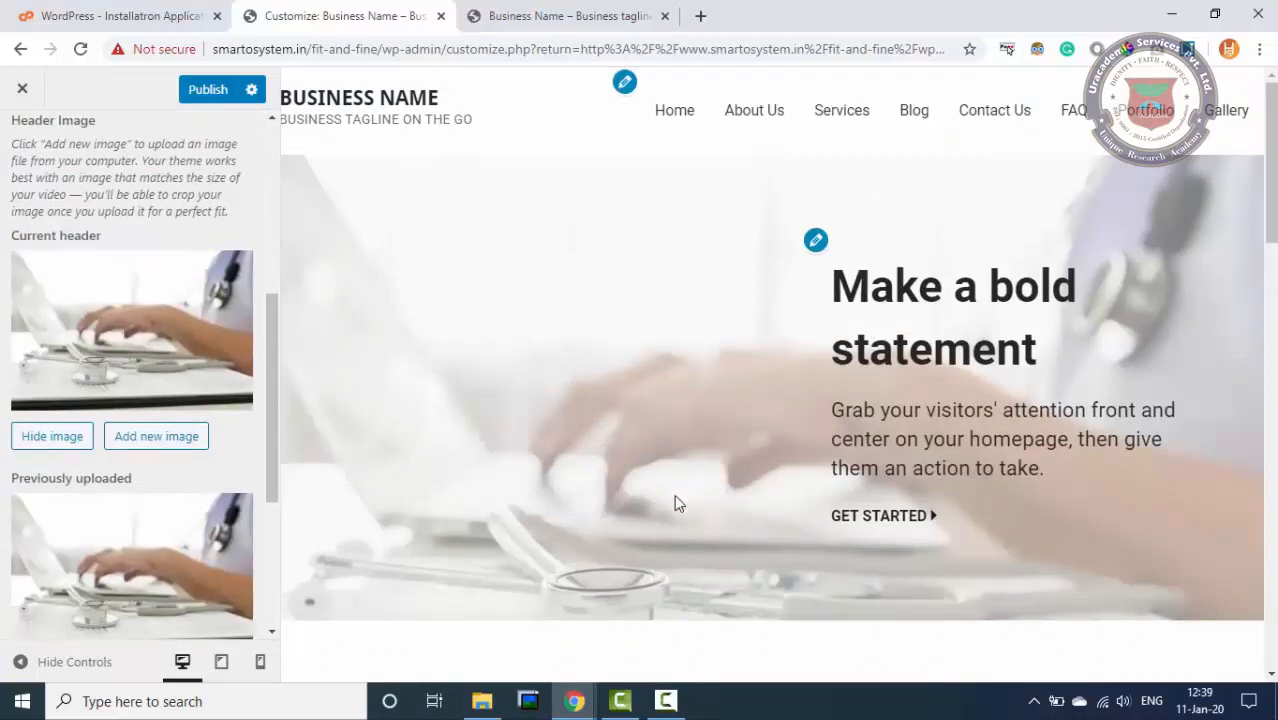
scroll(115, 480, "down", 2)
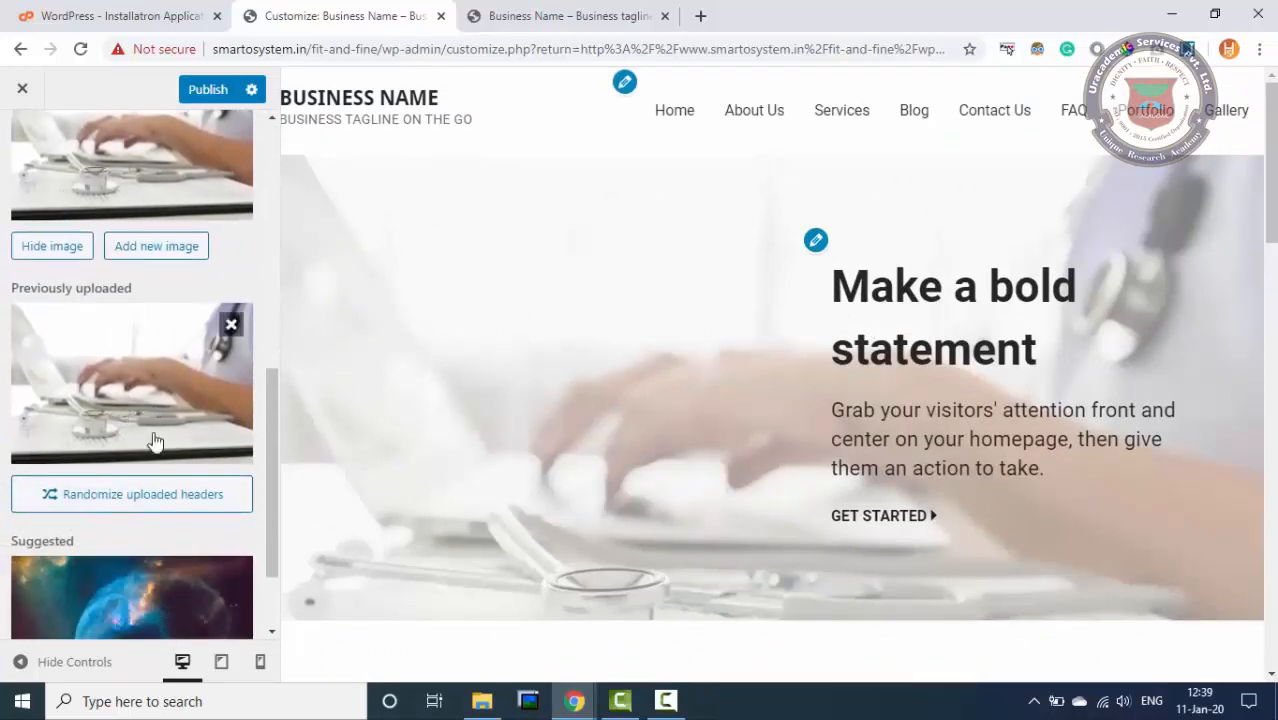
scroll(155, 442, "down", 1)
left_click(98, 490)
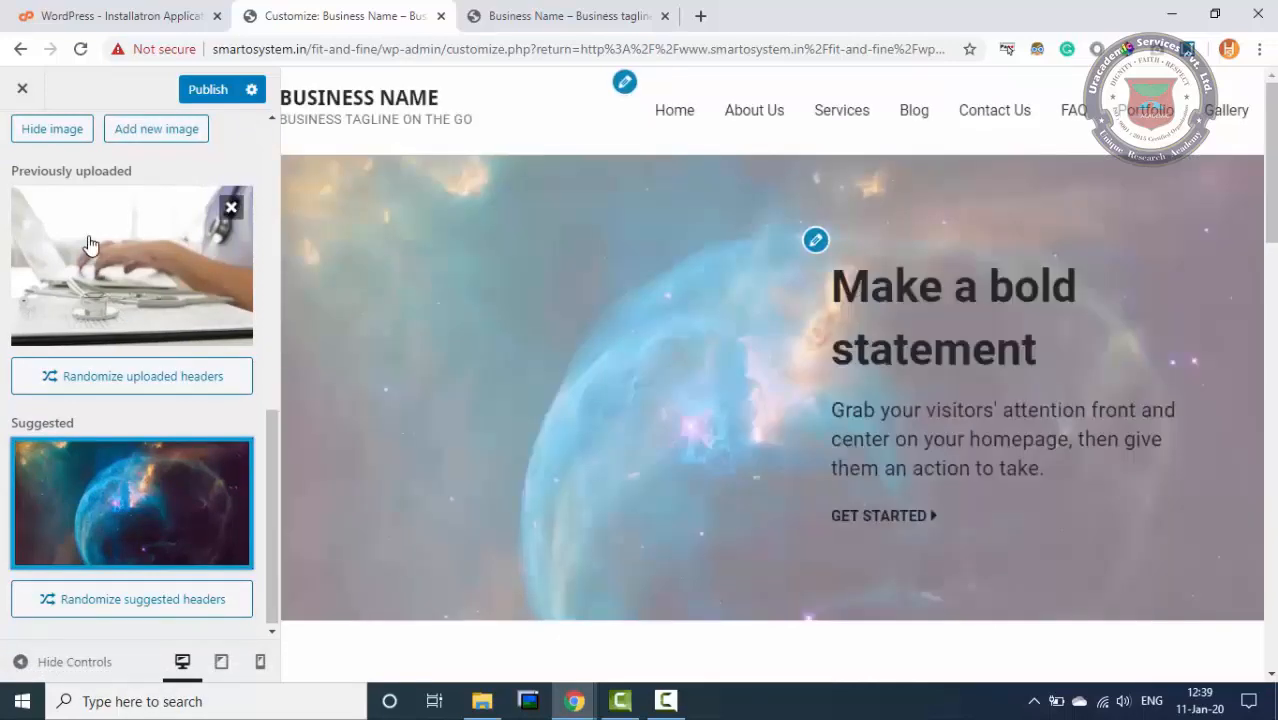
scroll(115, 328, "up", 8)
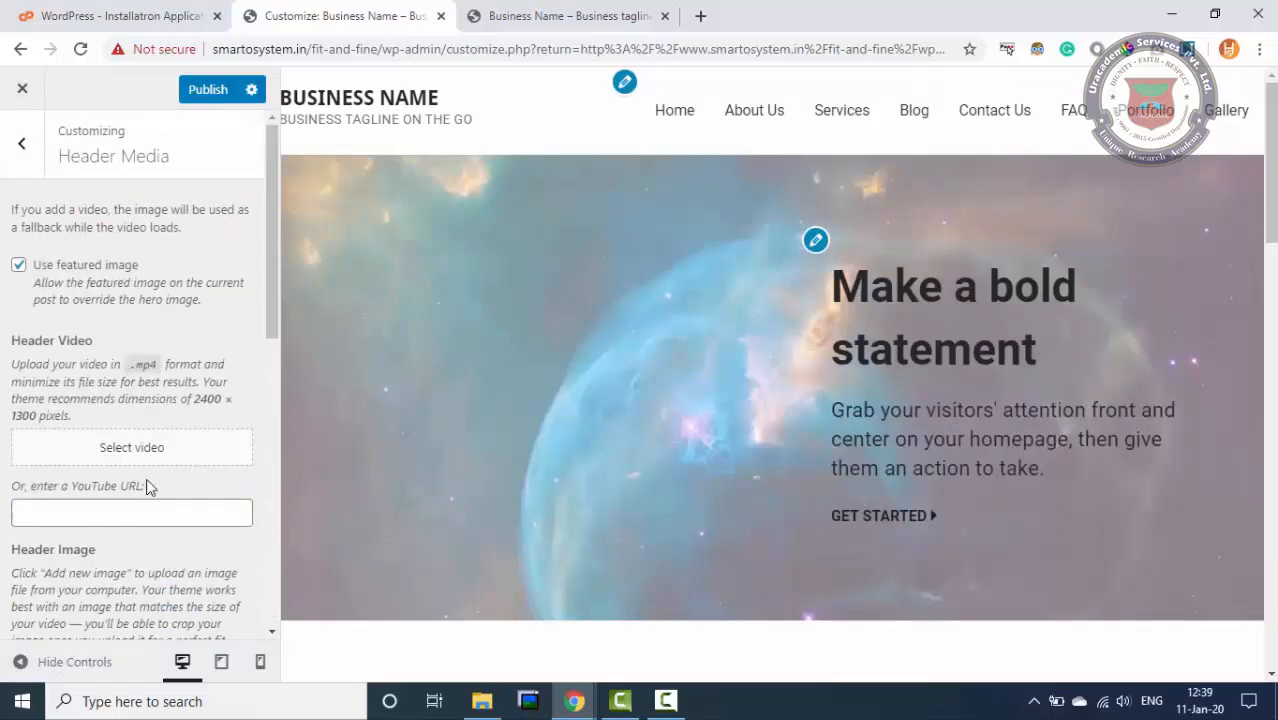
left_click(137, 511)
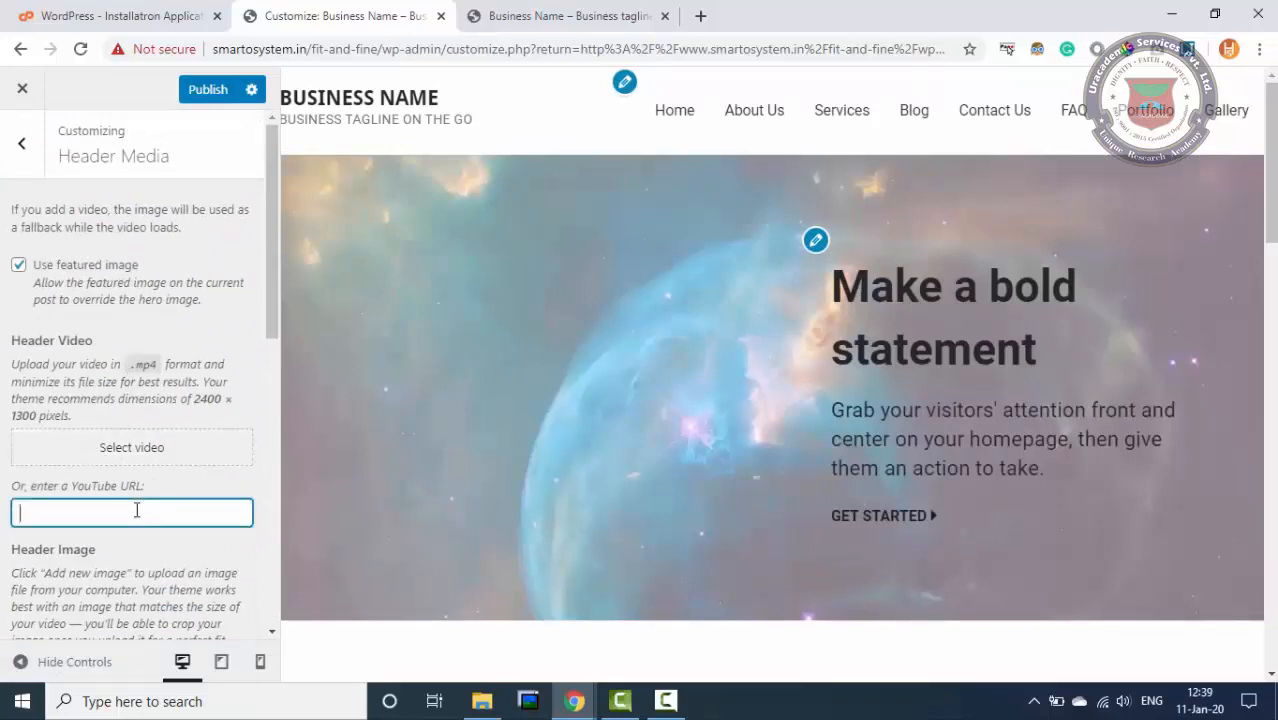
left_click(26, 155)
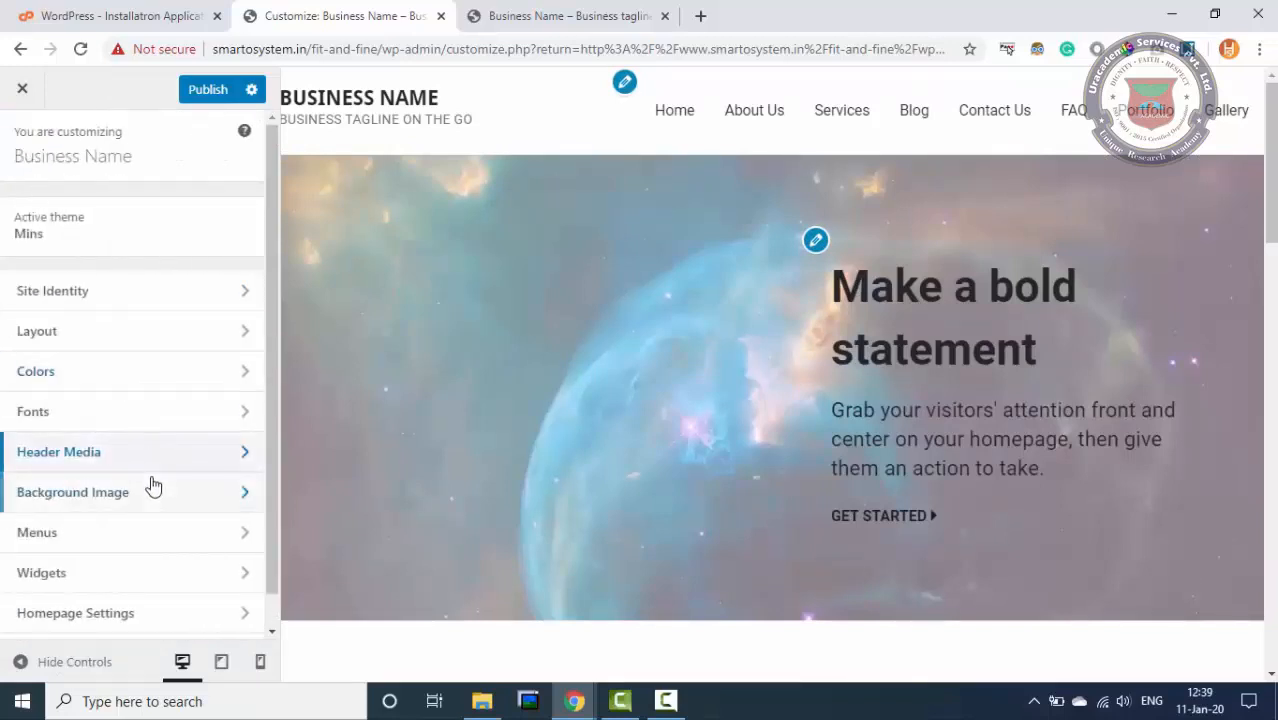
- Look at the Background Image settings and the homepage preview, and return to the main customizing options
left_click(142, 493)
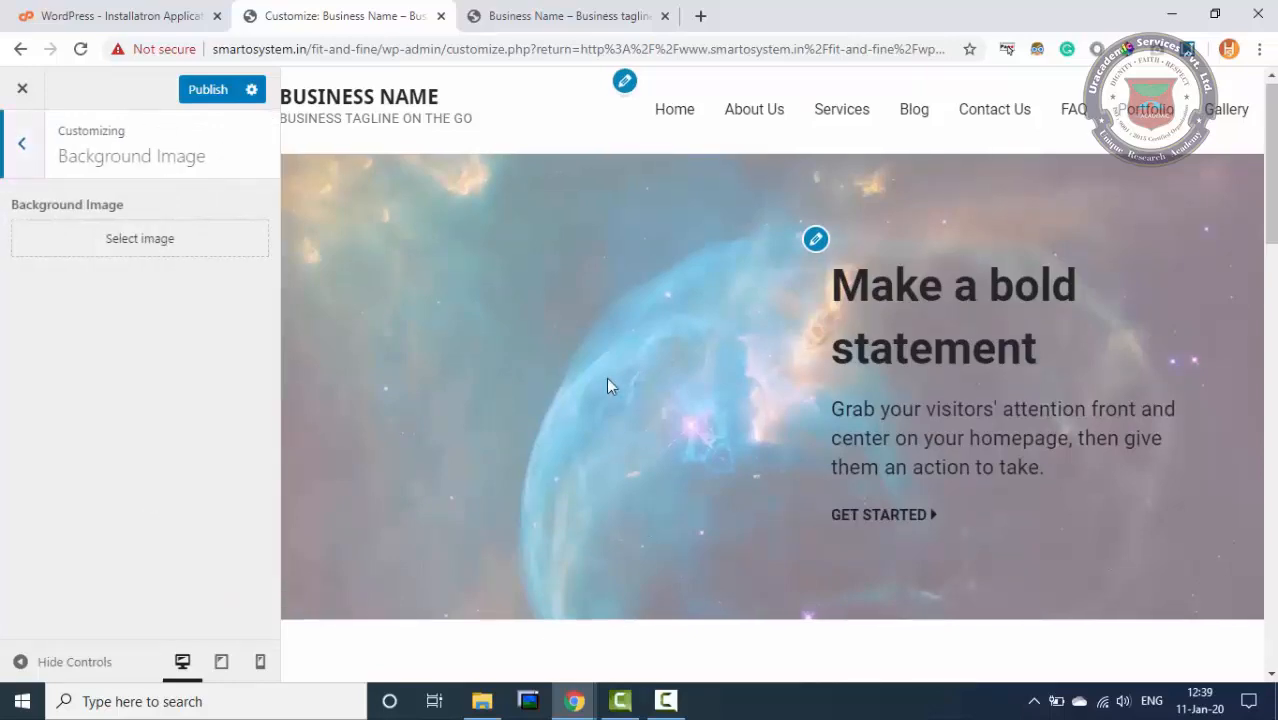
scroll(608, 380, "down", 10)
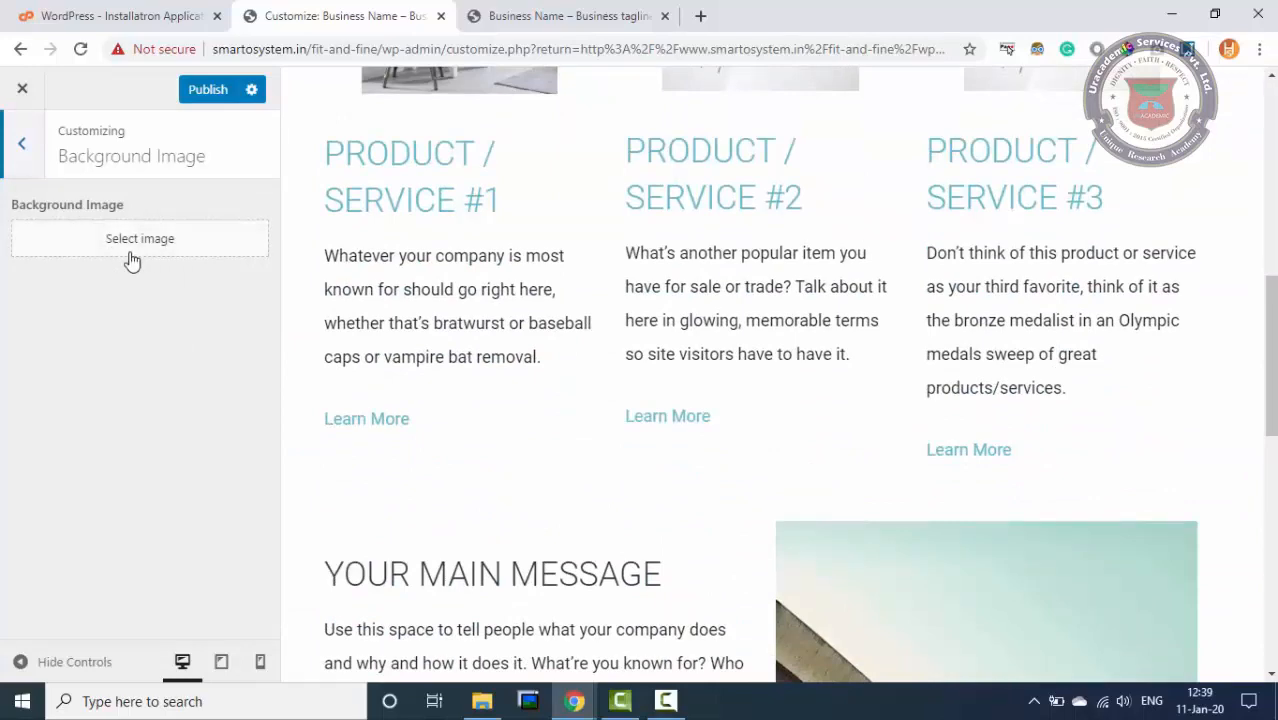
left_click(7, 139)
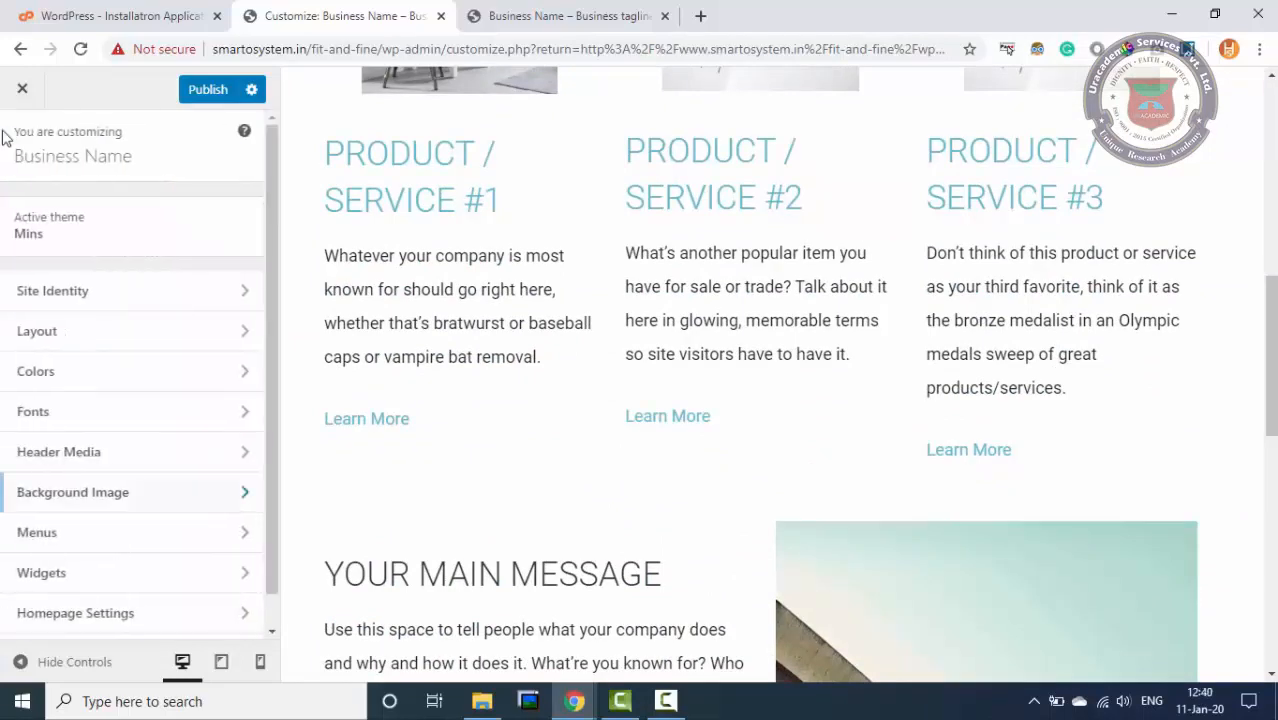
- Remove the About Us item from the Primary Menu
left_click(166, 532)
scroll(662, 336, "up", 1)
scroll(658, 331, "up", 10)
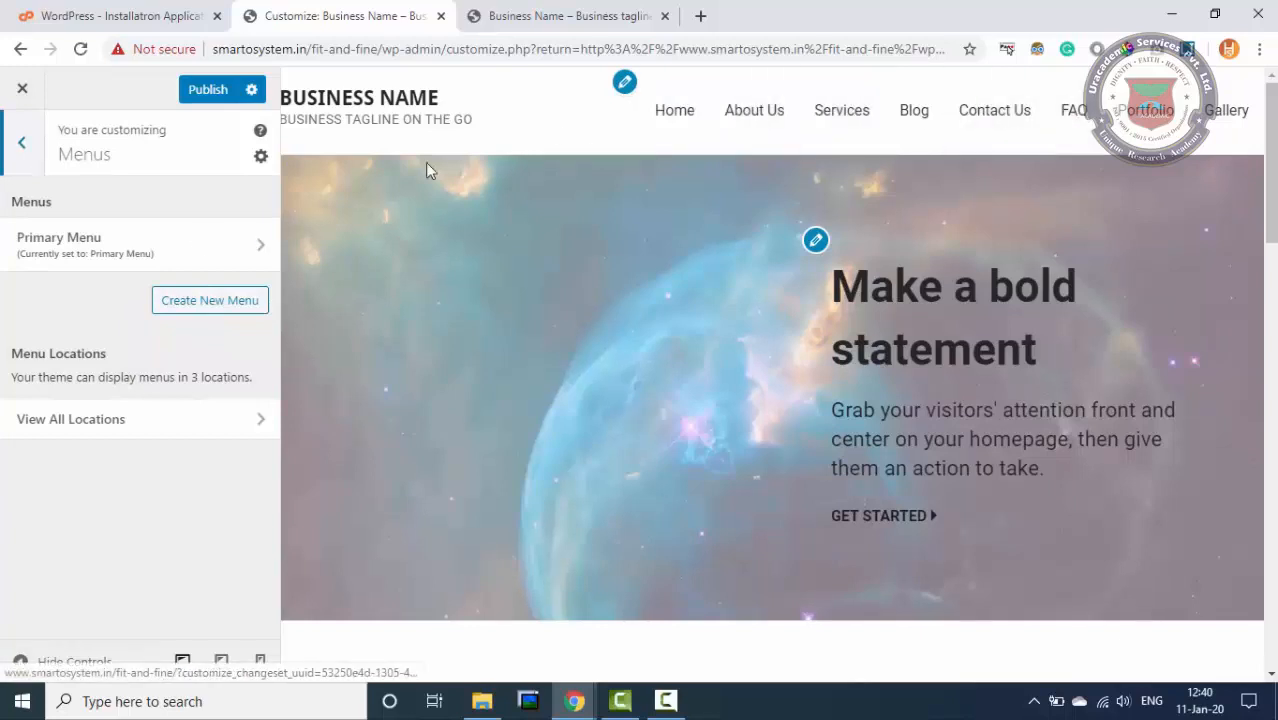
left_click(54, 259)
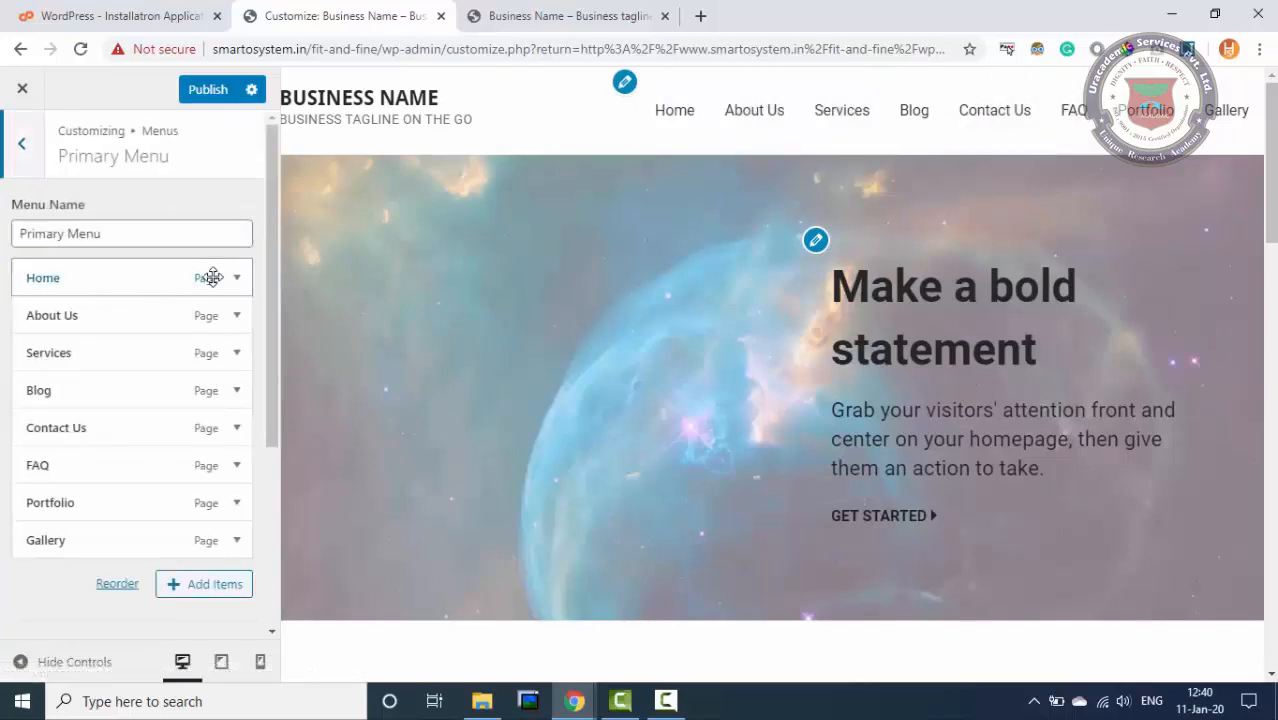
left_click(236, 318)
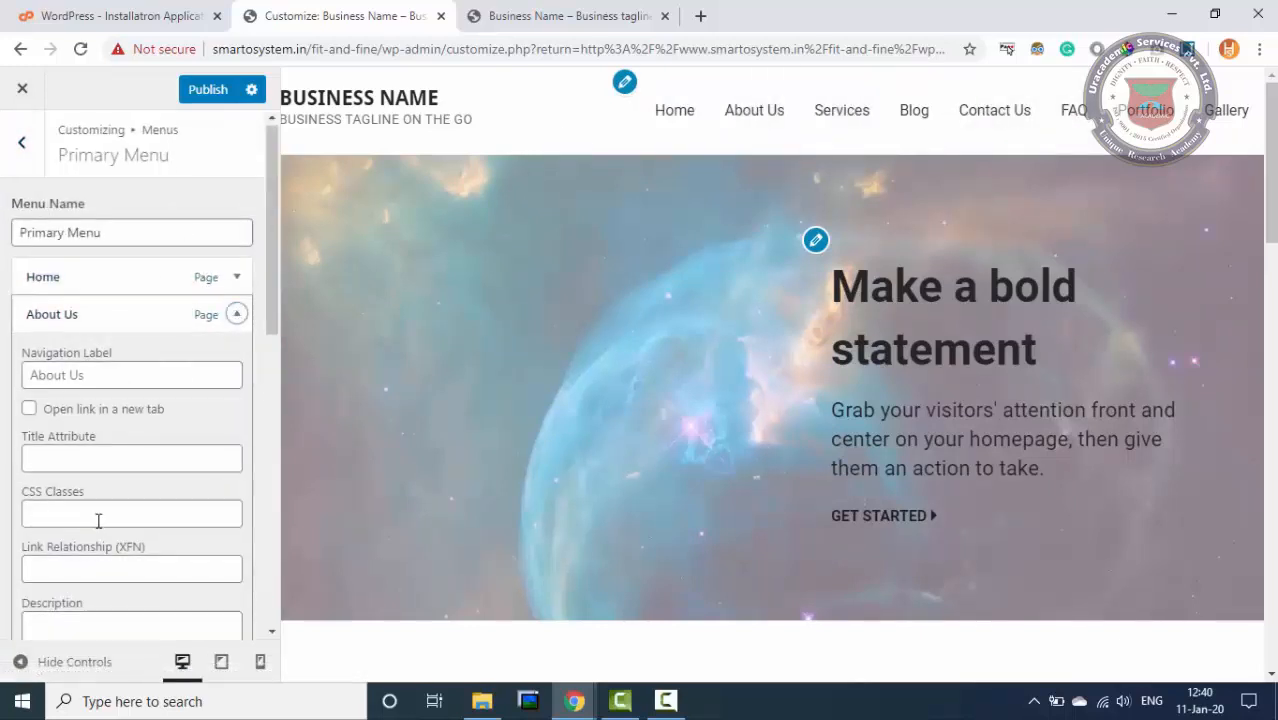
scroll(97, 520, "down", 4)
left_click(43, 569)
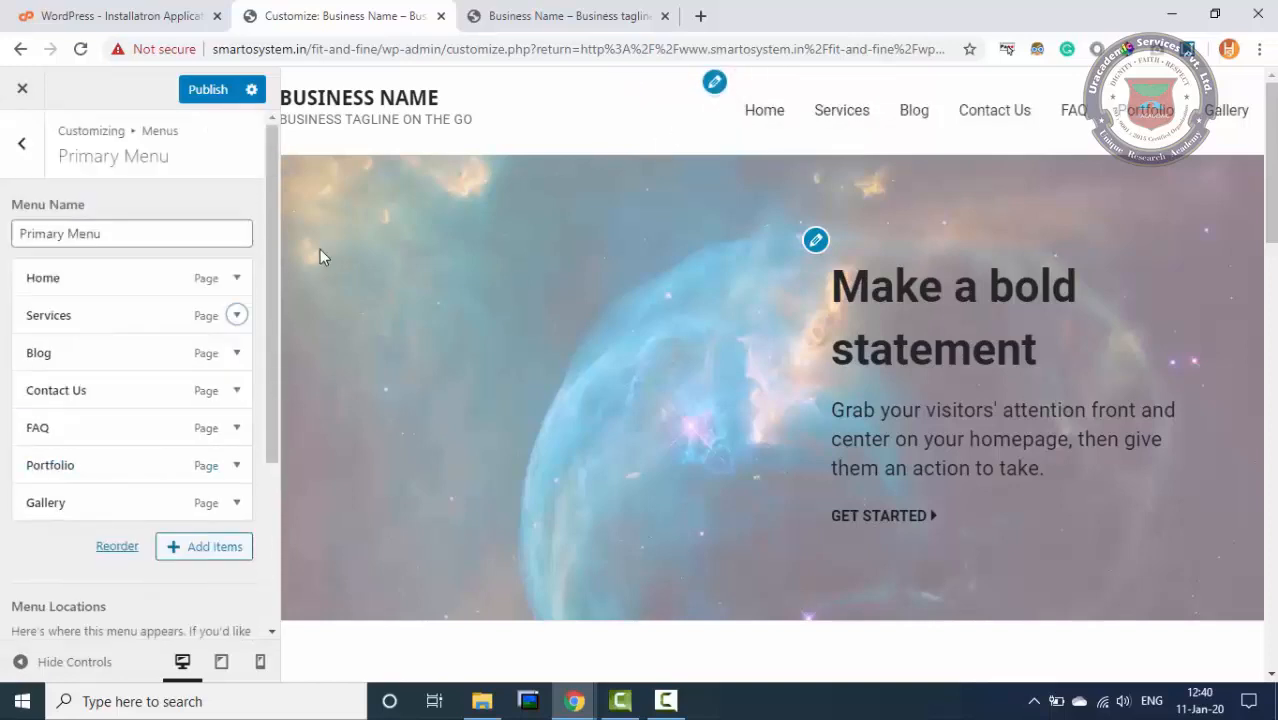
- Examine the Primary Menu's items, locations and options alongside the homepage preview, and return to the main customizing options
scroll(110, 268, "down", 3)
scroll(110, 269, "up", 3)
scroll(110, 269, "down", 3)
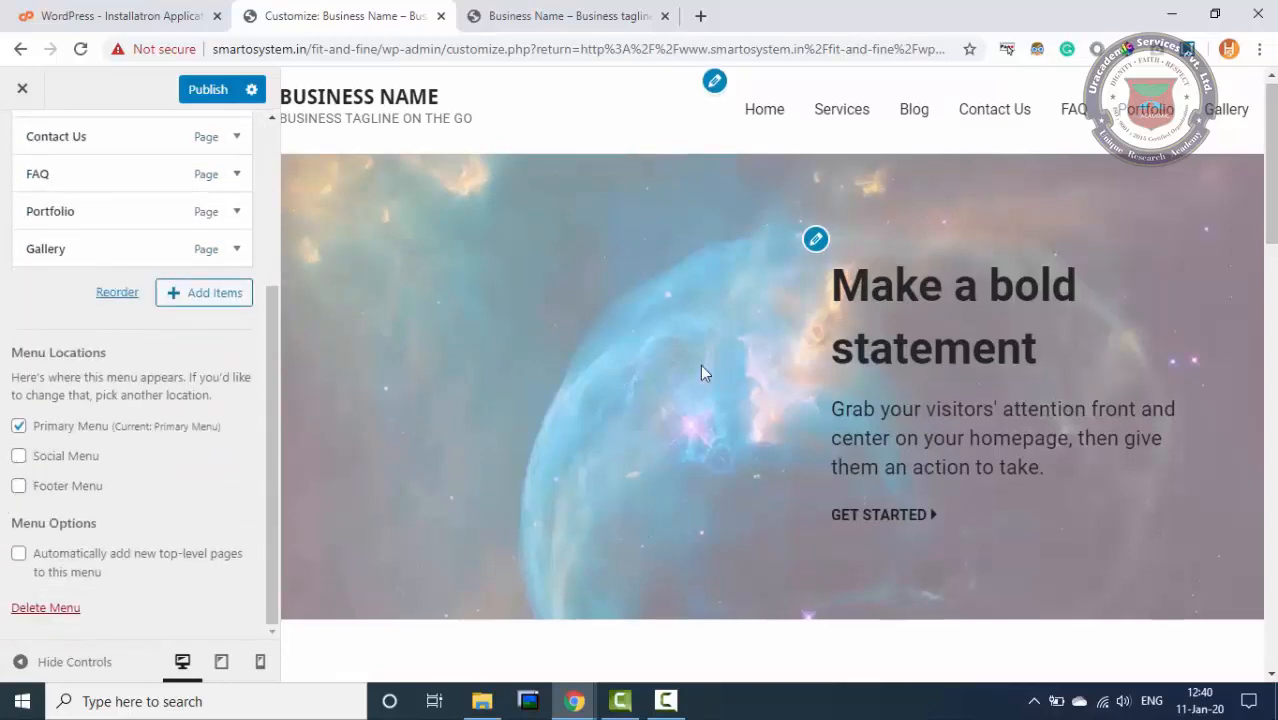
scroll(702, 373, "down", 15)
scroll(702, 373, "up", 15)
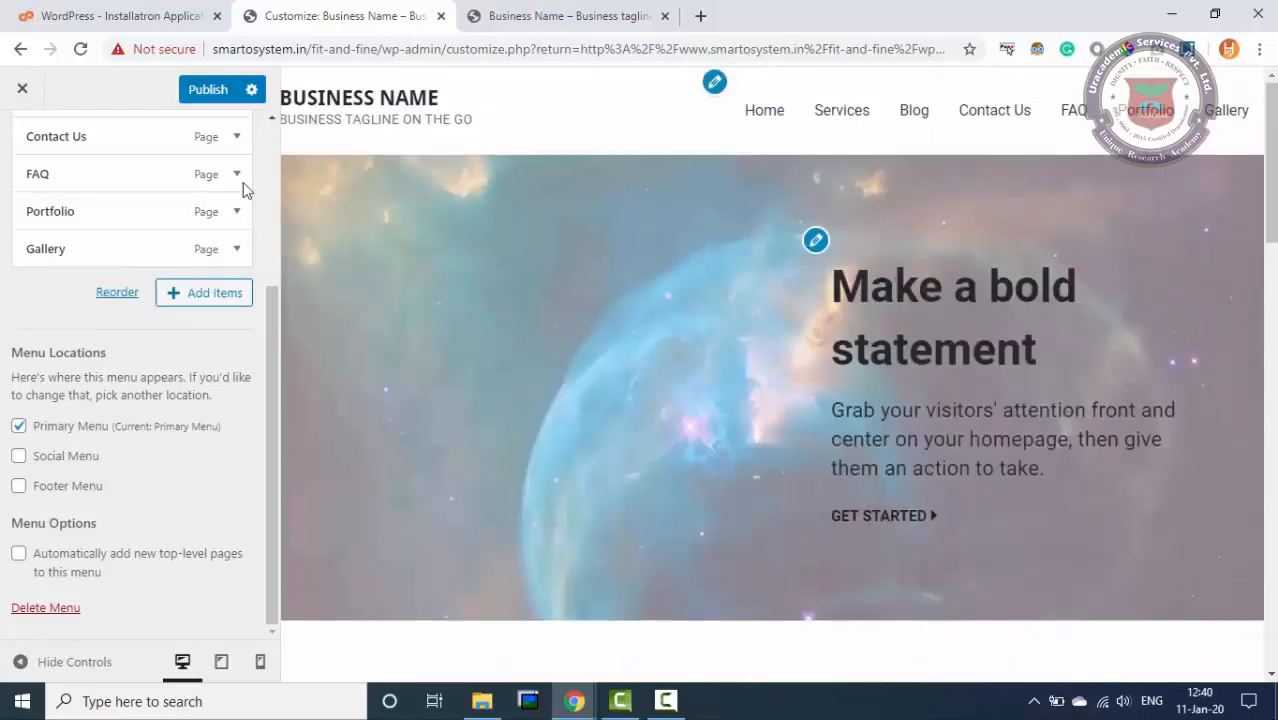
scroll(71, 143, "up", 3)
left_click(8, 145)
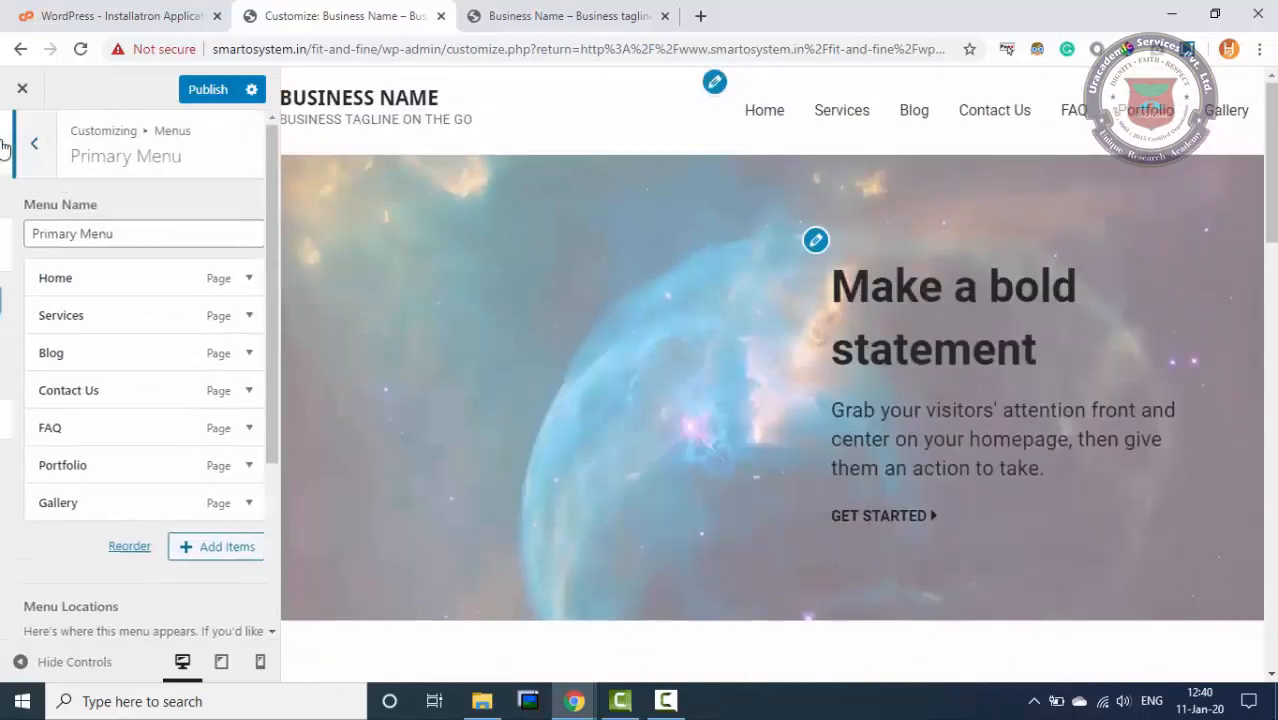
left_click(17, 143)
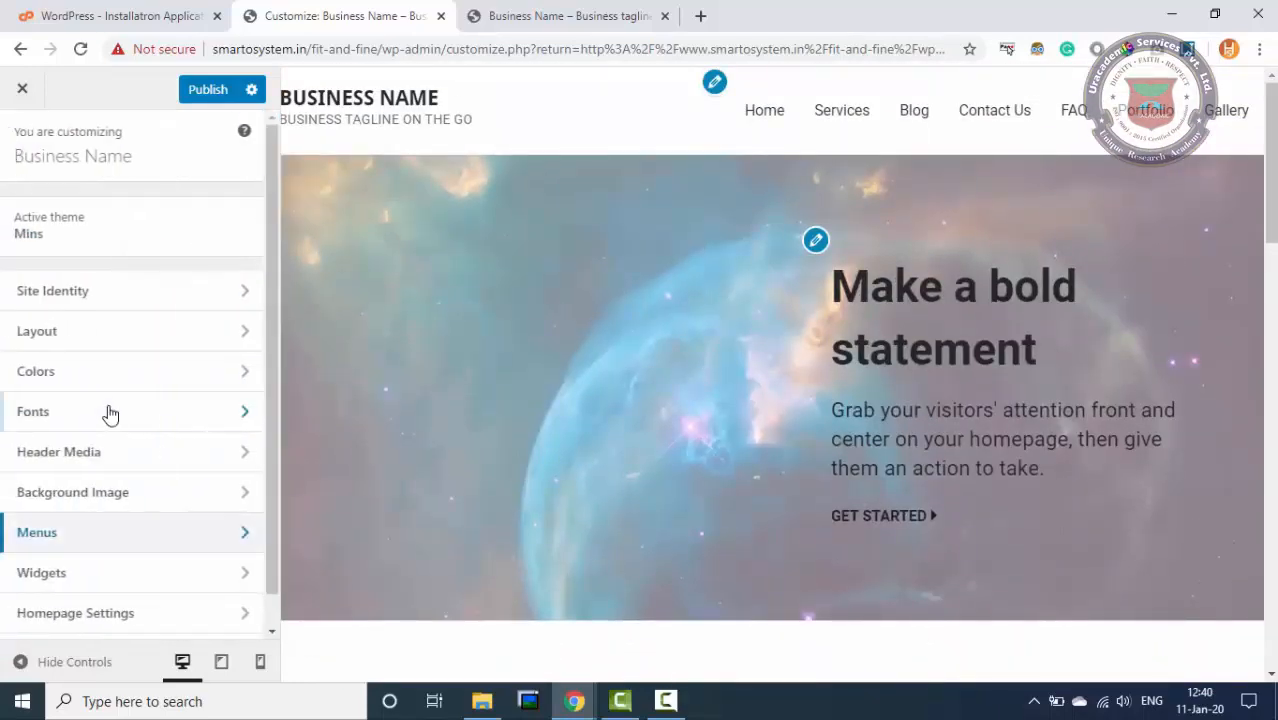
- Try out a Calendar widget in the Footer 1 widget area and delete it again
left_click(118, 583)
scroll(715, 344, "down", 10)
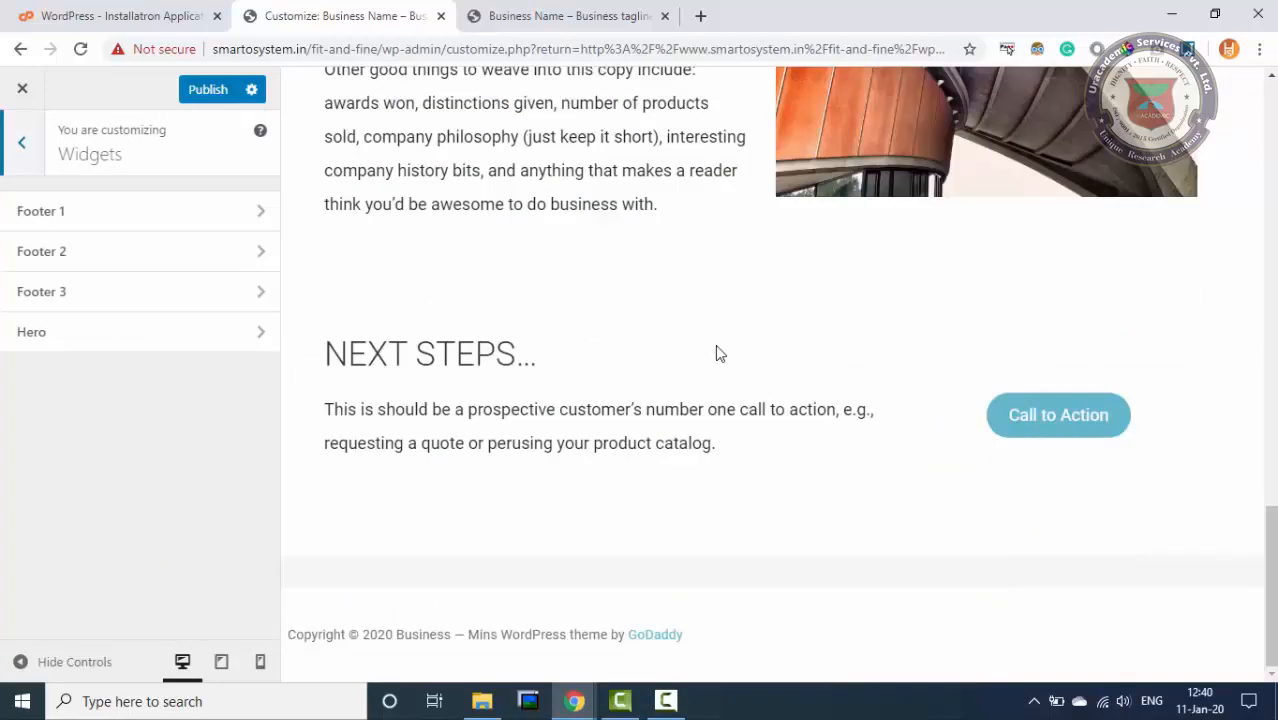
left_click(117, 220)
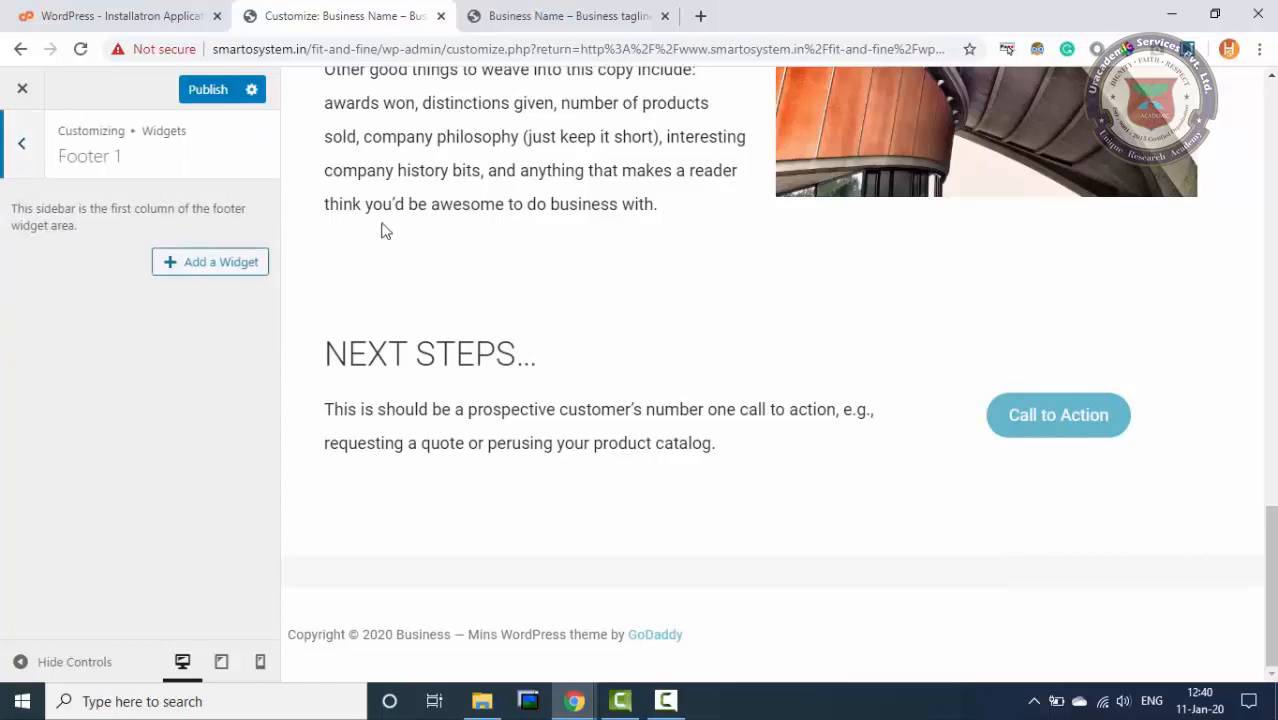
left_click(196, 270)
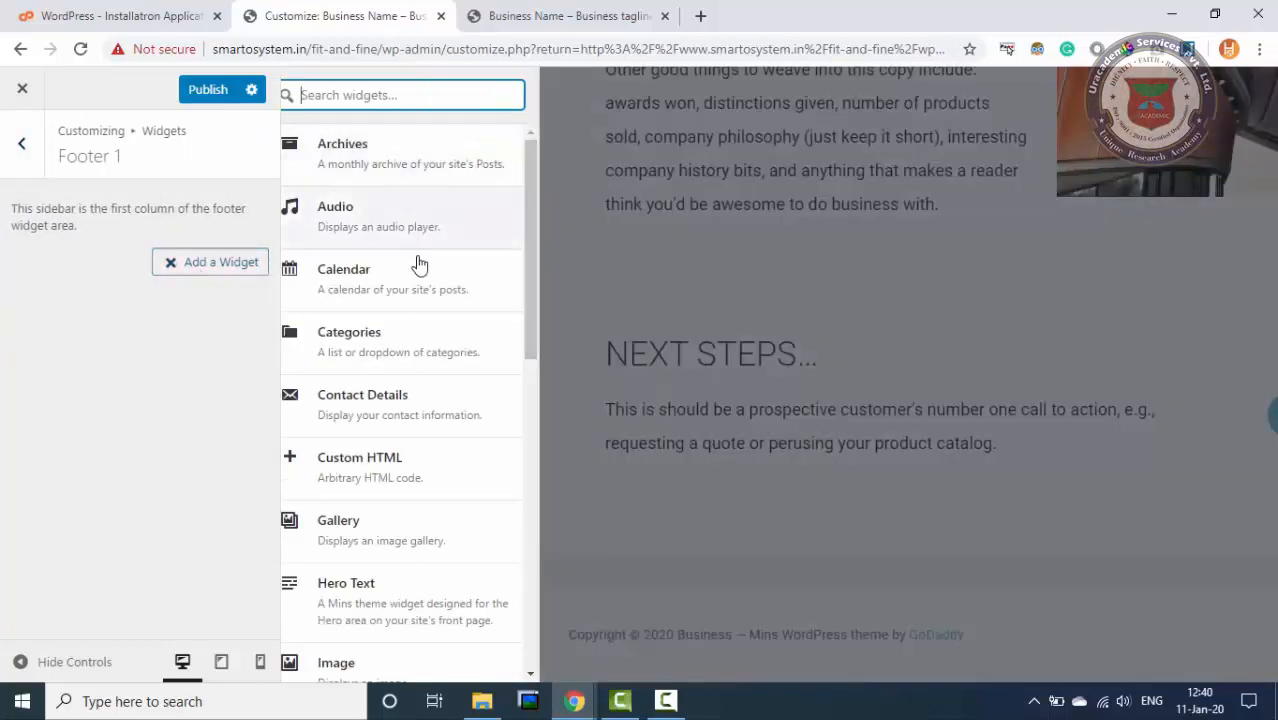
left_click(330, 276)
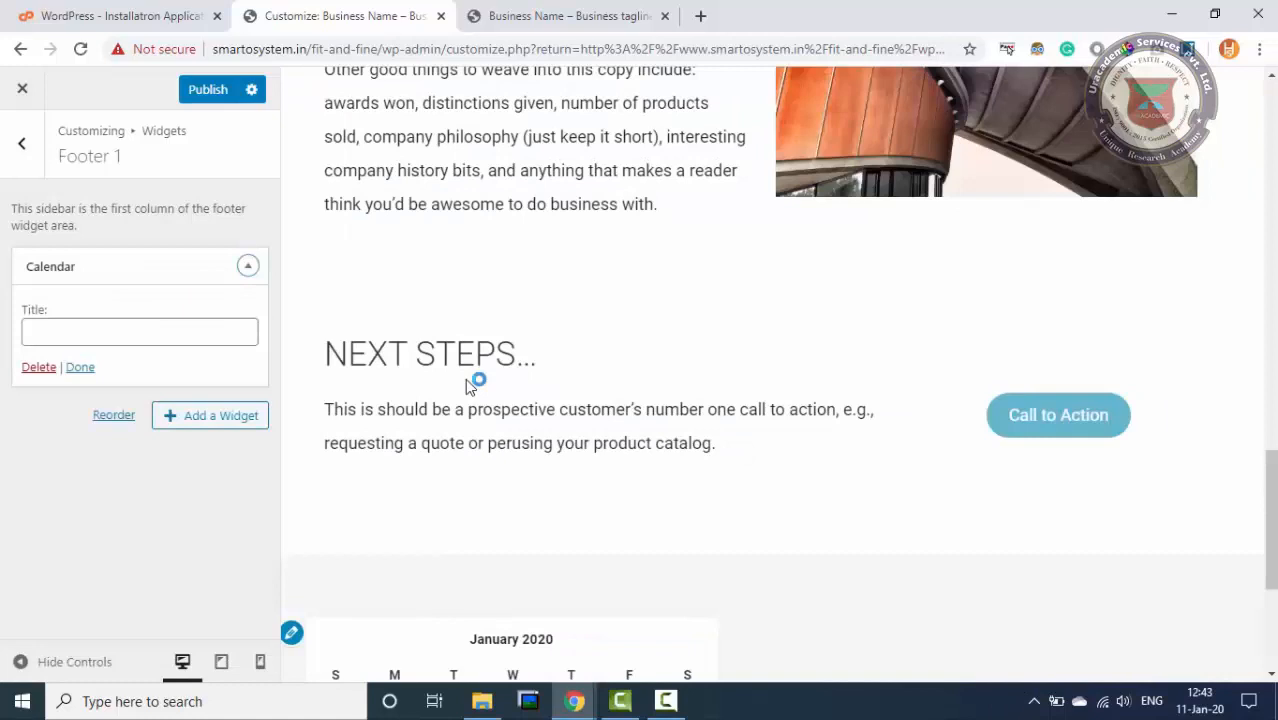
scroll(465, 378, "down", 3)
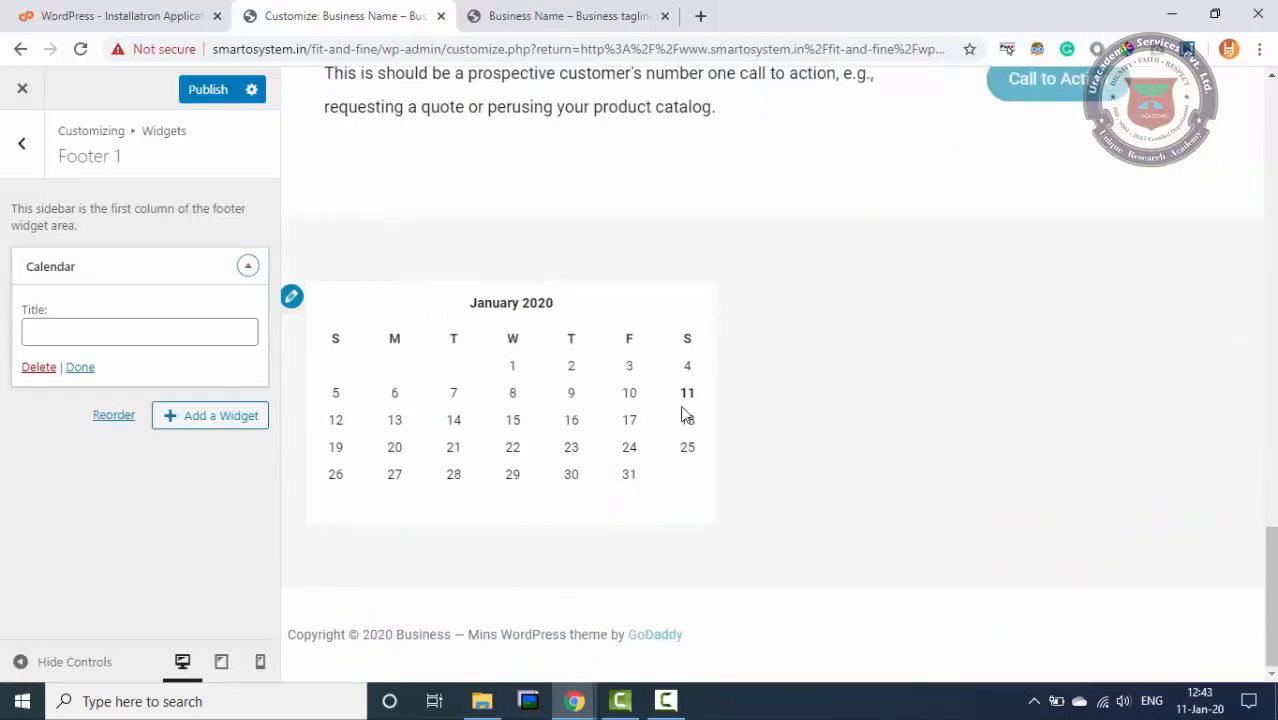
left_click(38, 368)
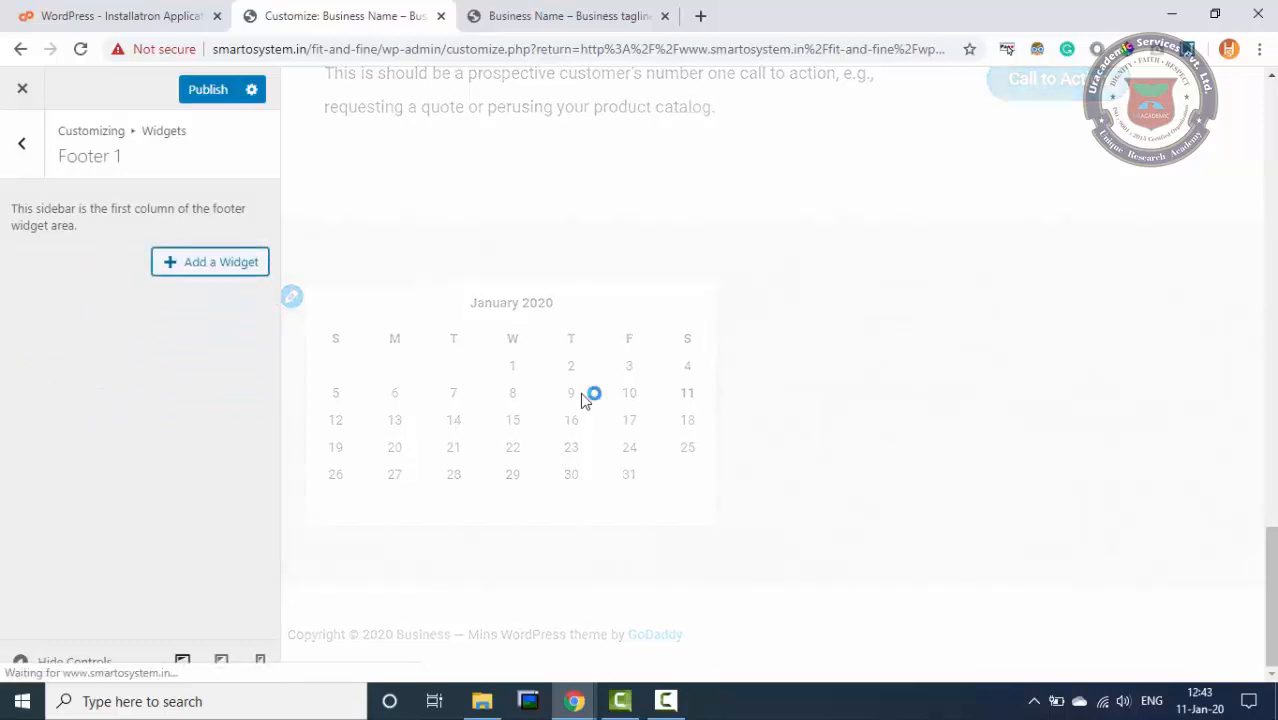
left_click(21, 143)
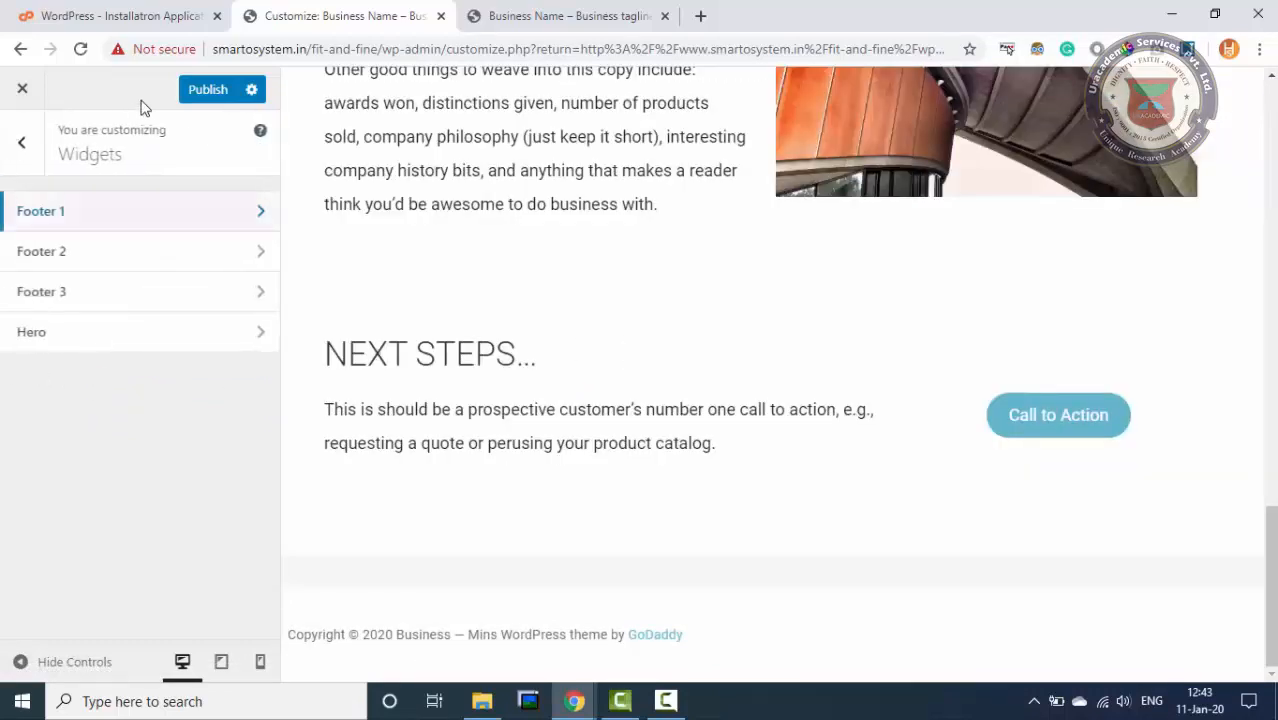
- Publish the site customizations and return to the main customizing options
left_click(190, 89)
left_click(20, 155)
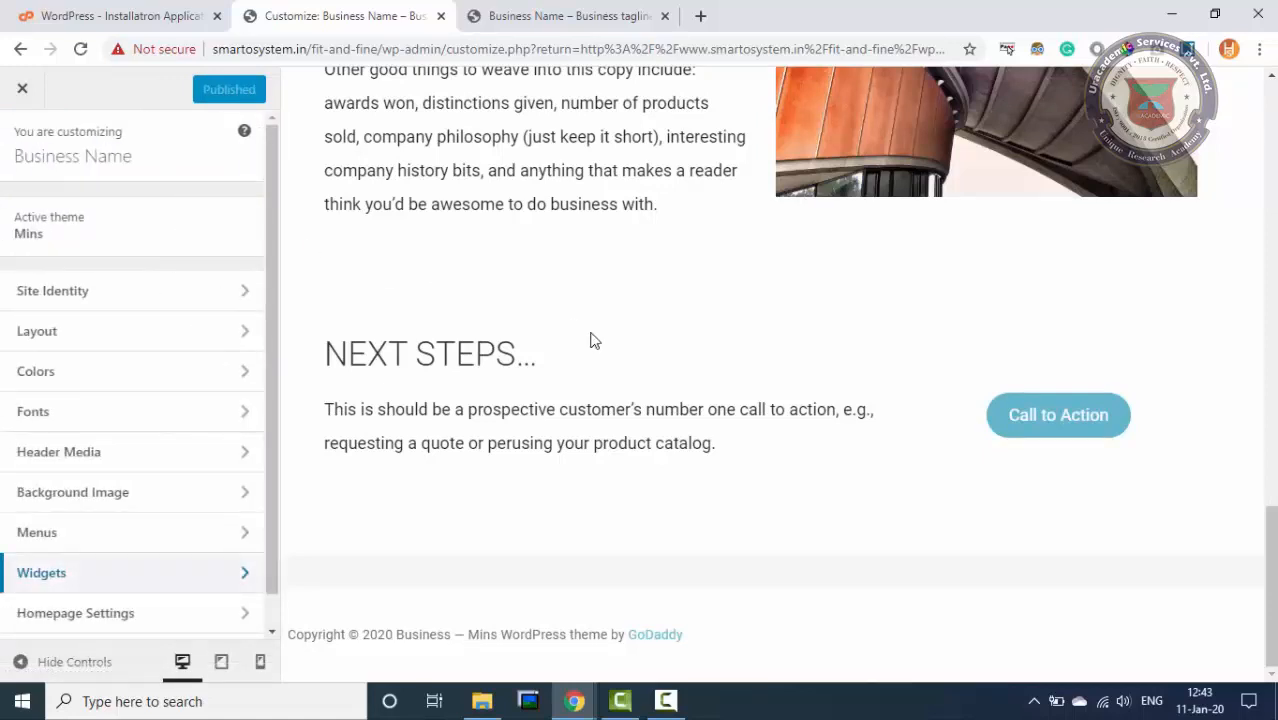
- In the Homepage Settings, switch the homepage display to the latest posts and back to a static page
left_click(126, 613)
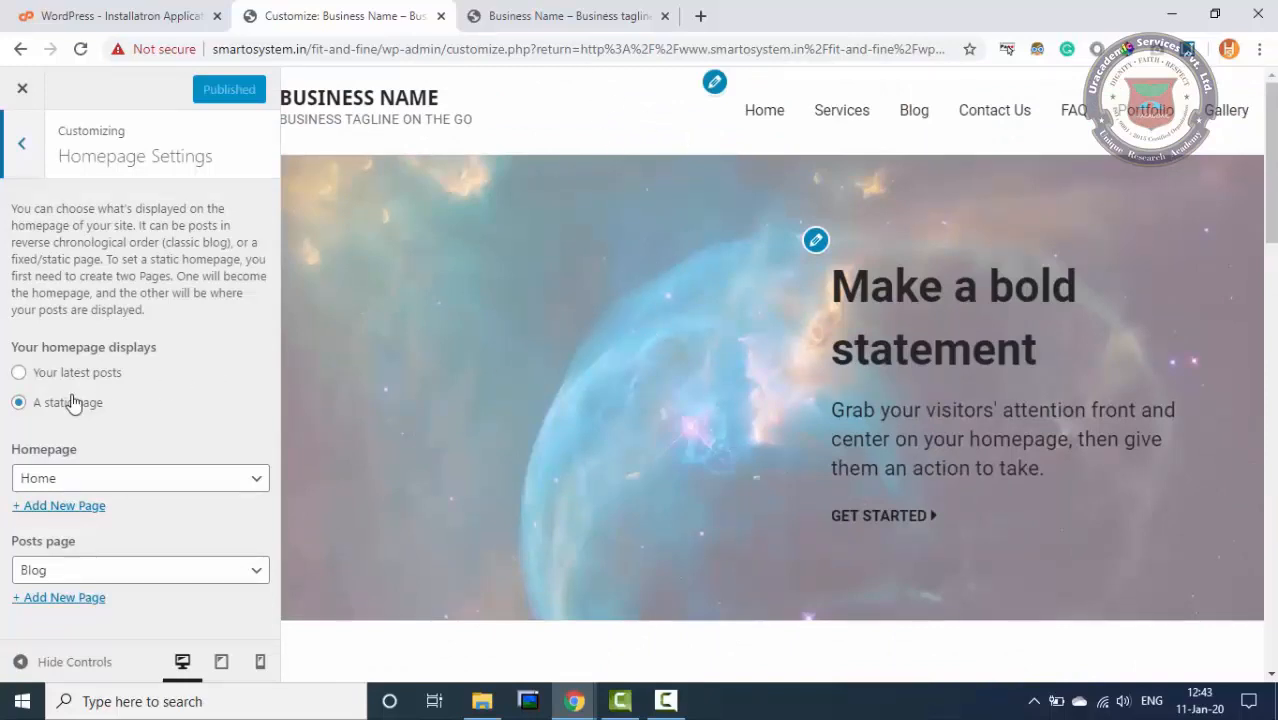
left_click(20, 375)
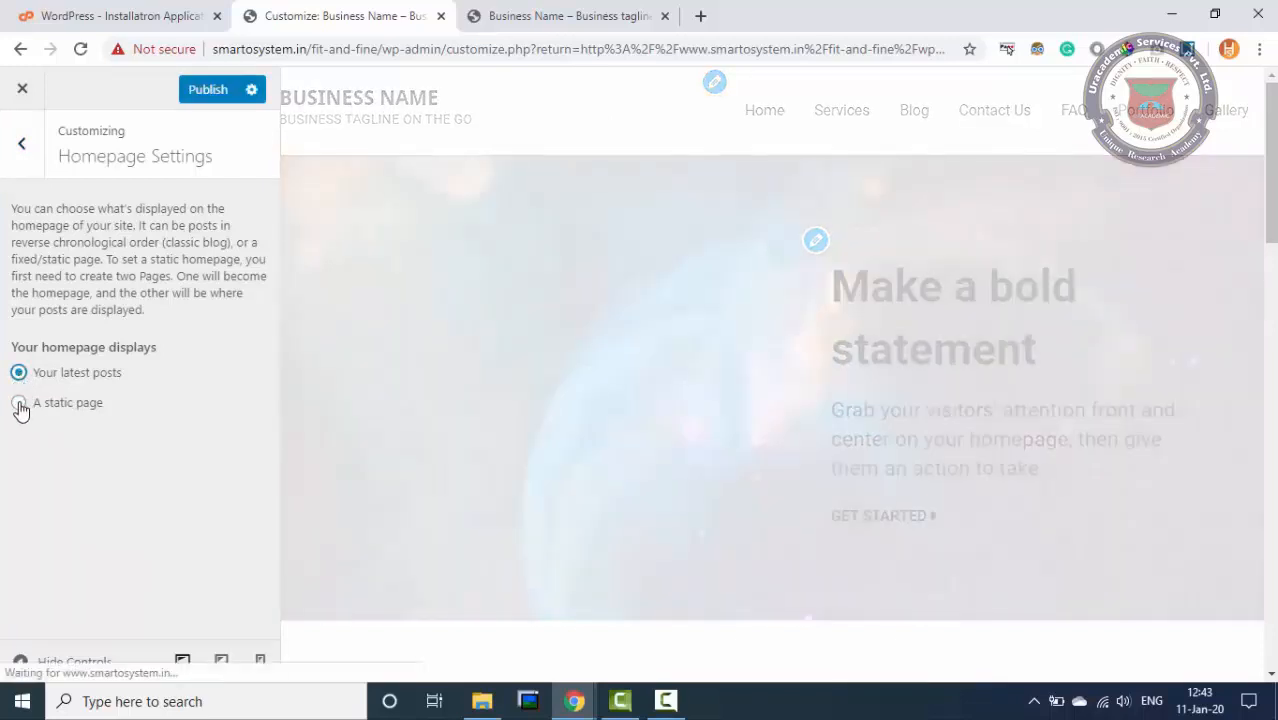
left_click(18, 404)
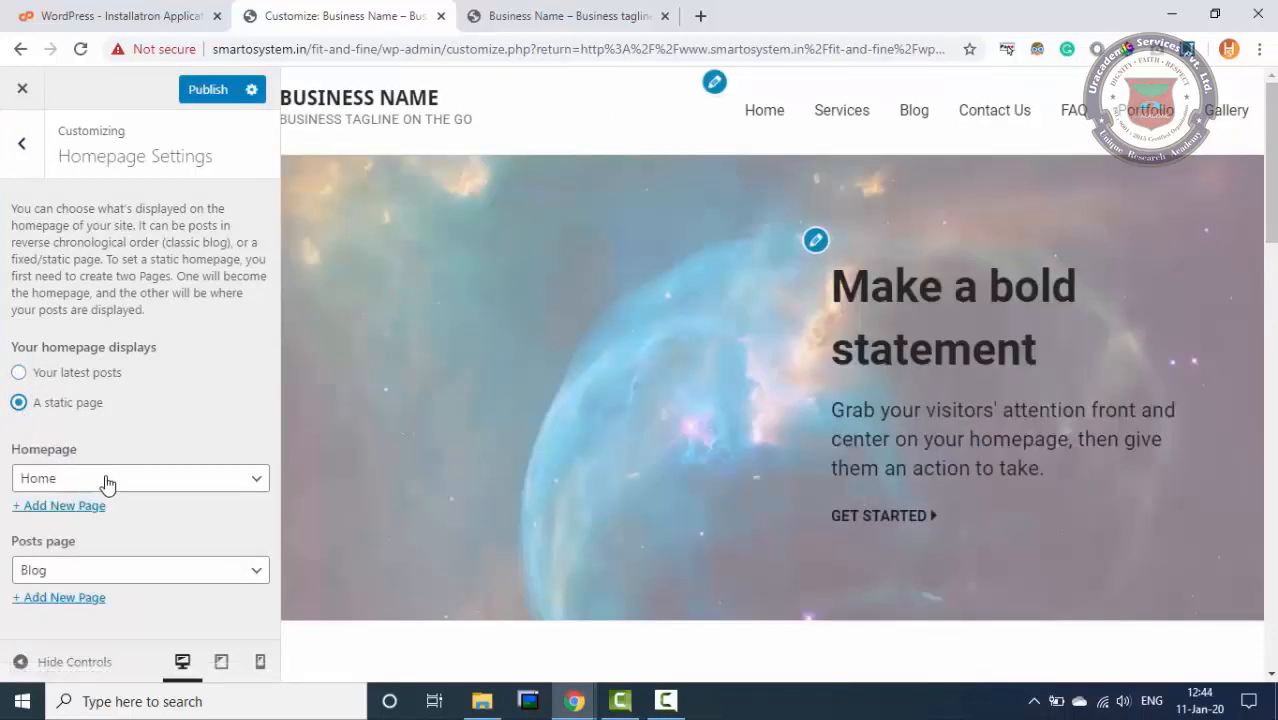
- Review the pages offered for the Homepage and Posts page settings without choosing a different one
left_click(106, 481)
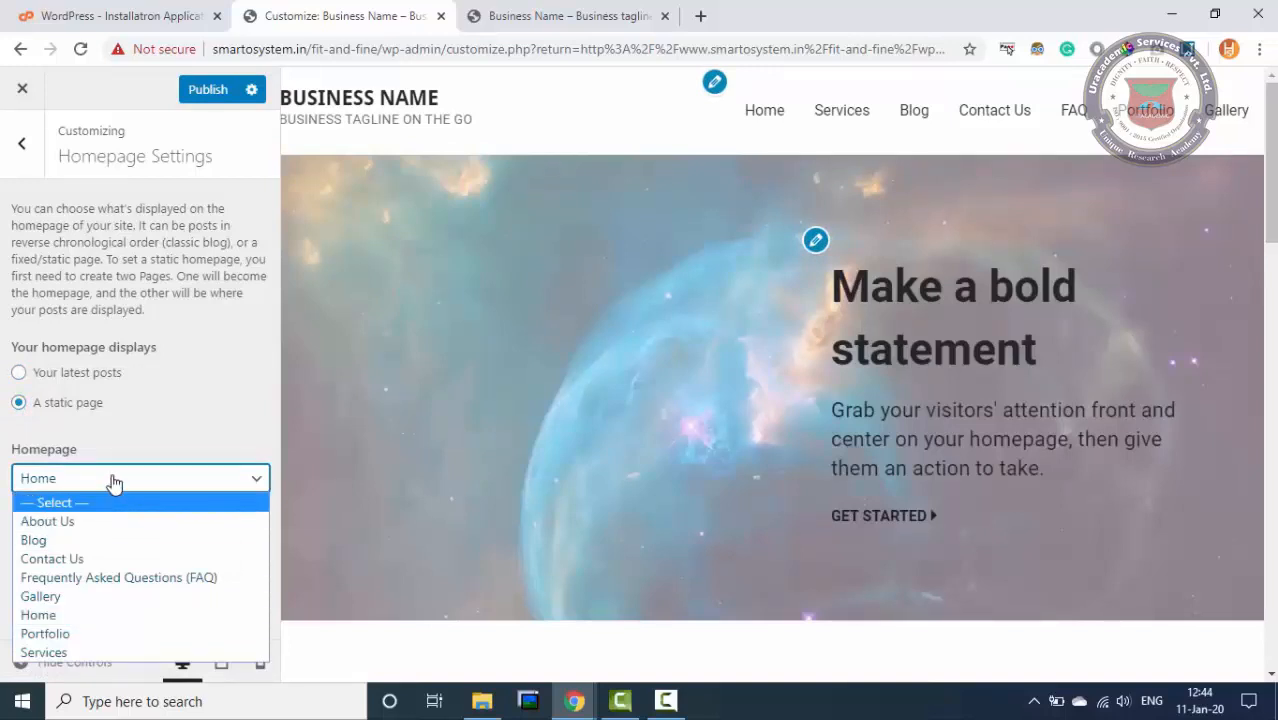
left_click(114, 482)
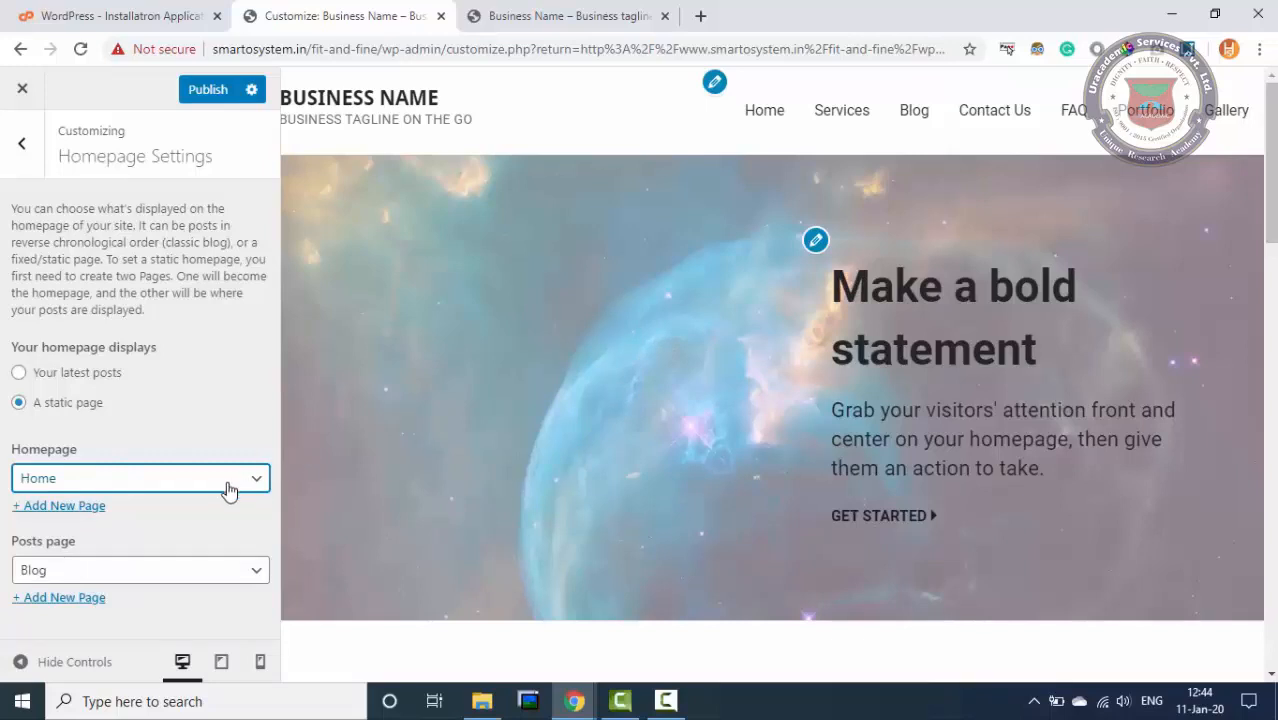
left_click(190, 577)
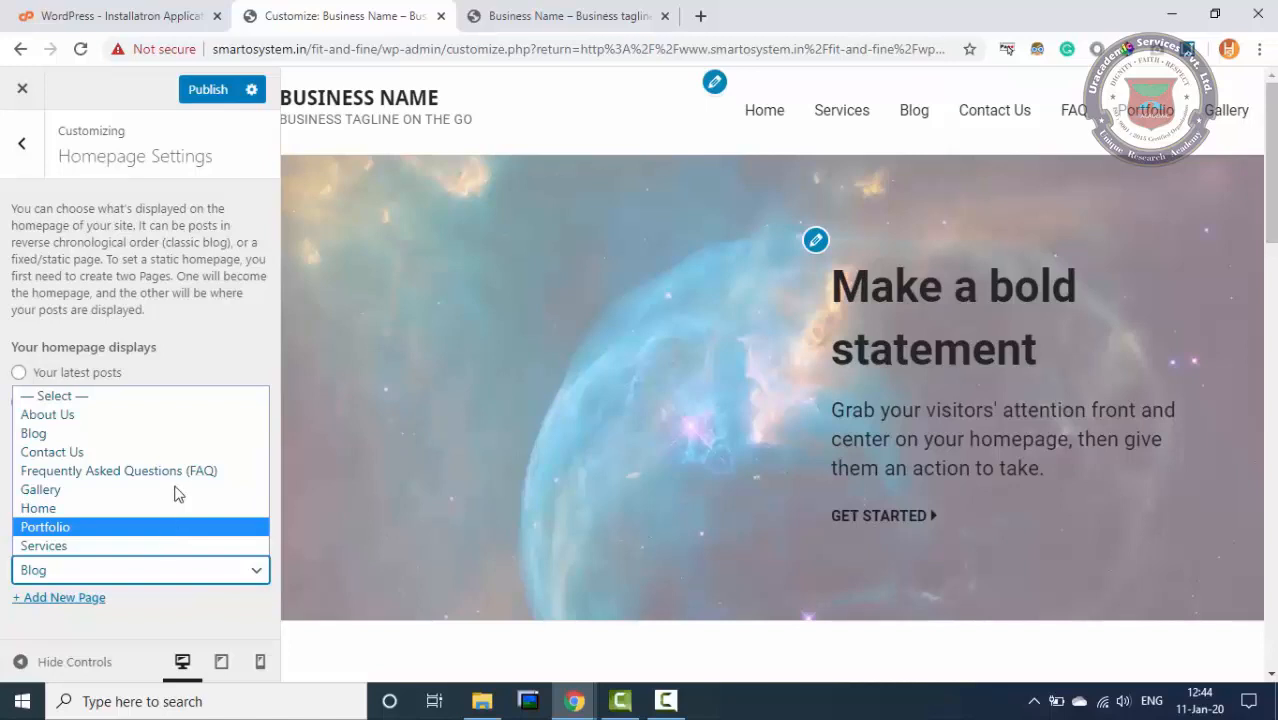
left_click(193, 367)
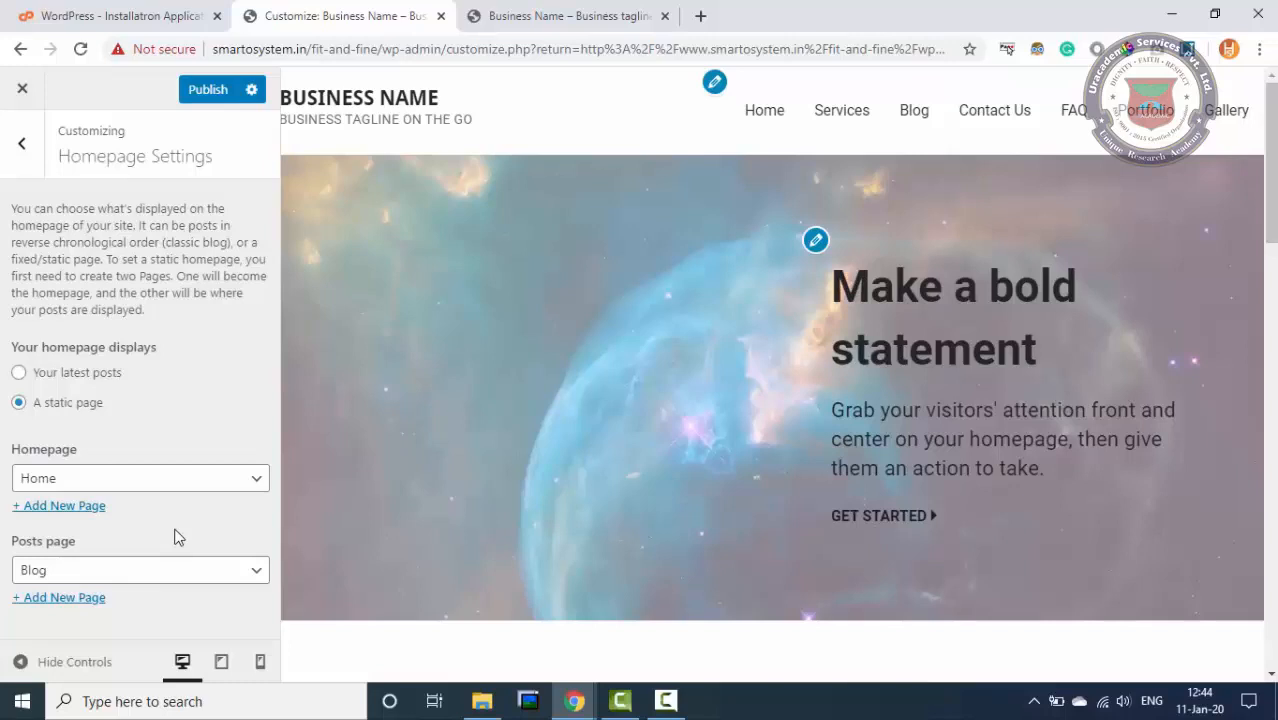
- Try Portfolio as the Posts page and look through its blog listing in the site preview
left_click(119, 572)
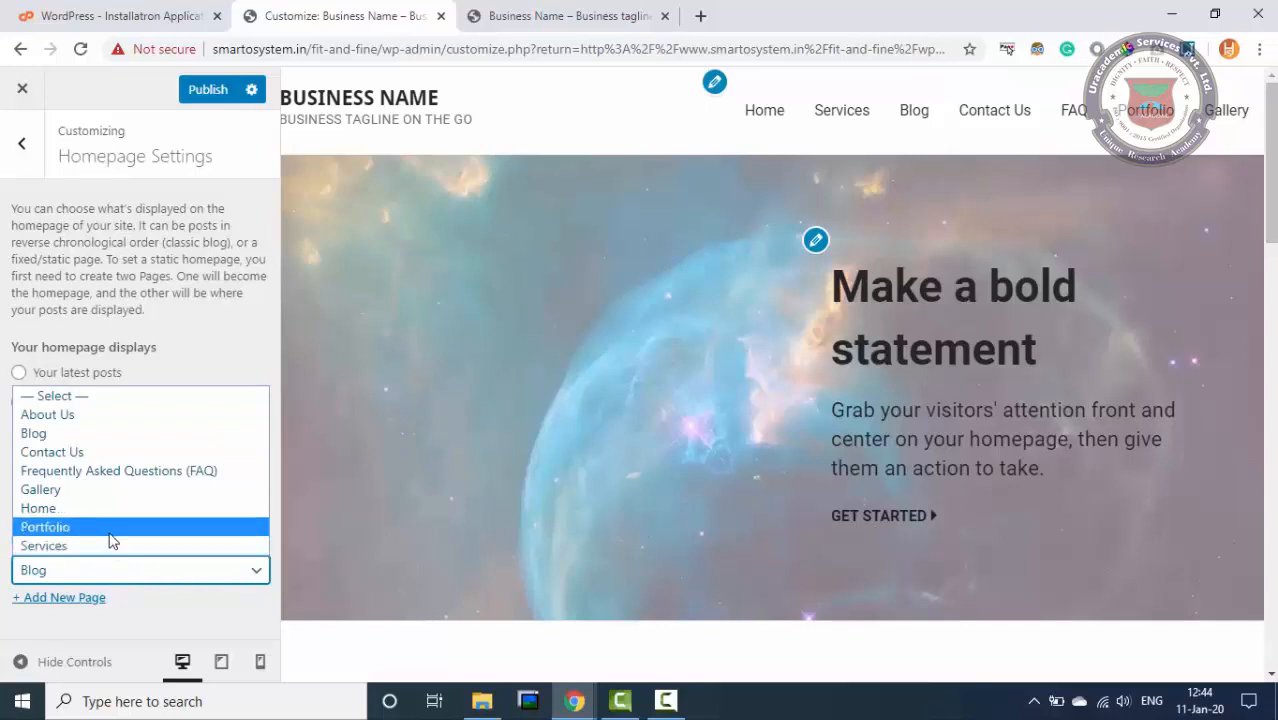
left_click(113, 538)
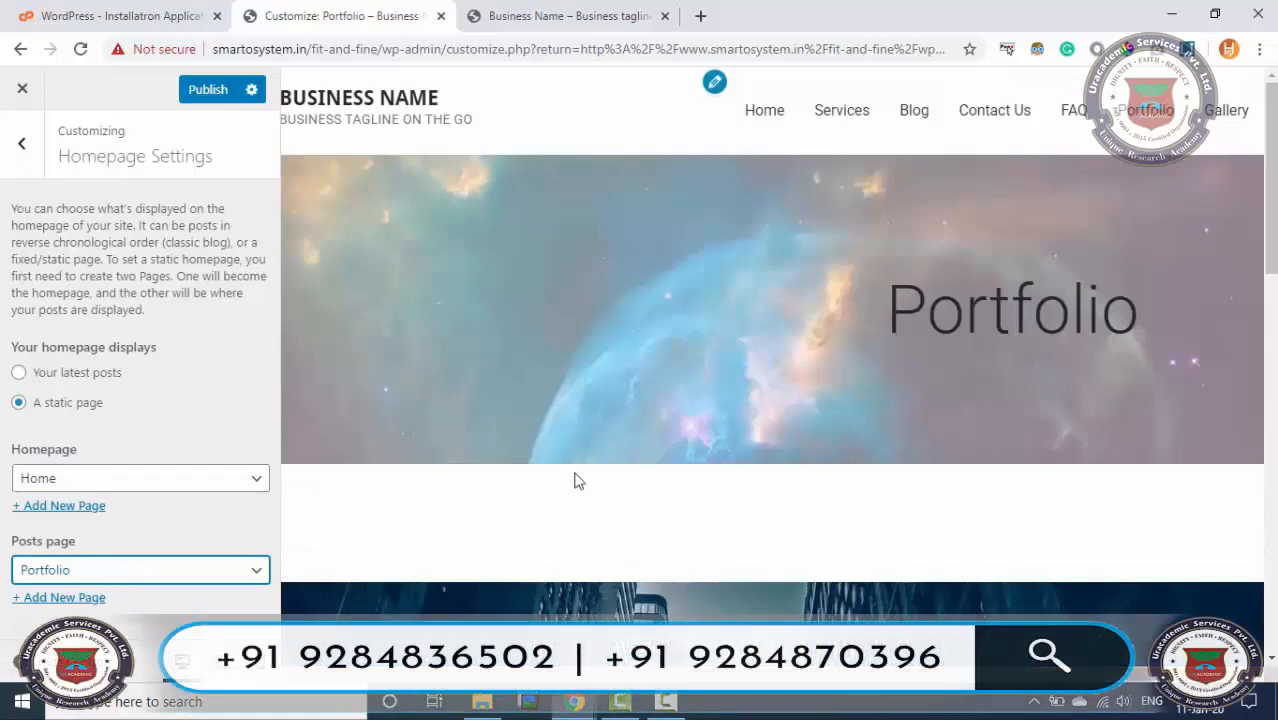
scroll(912, 440, "down", 5)
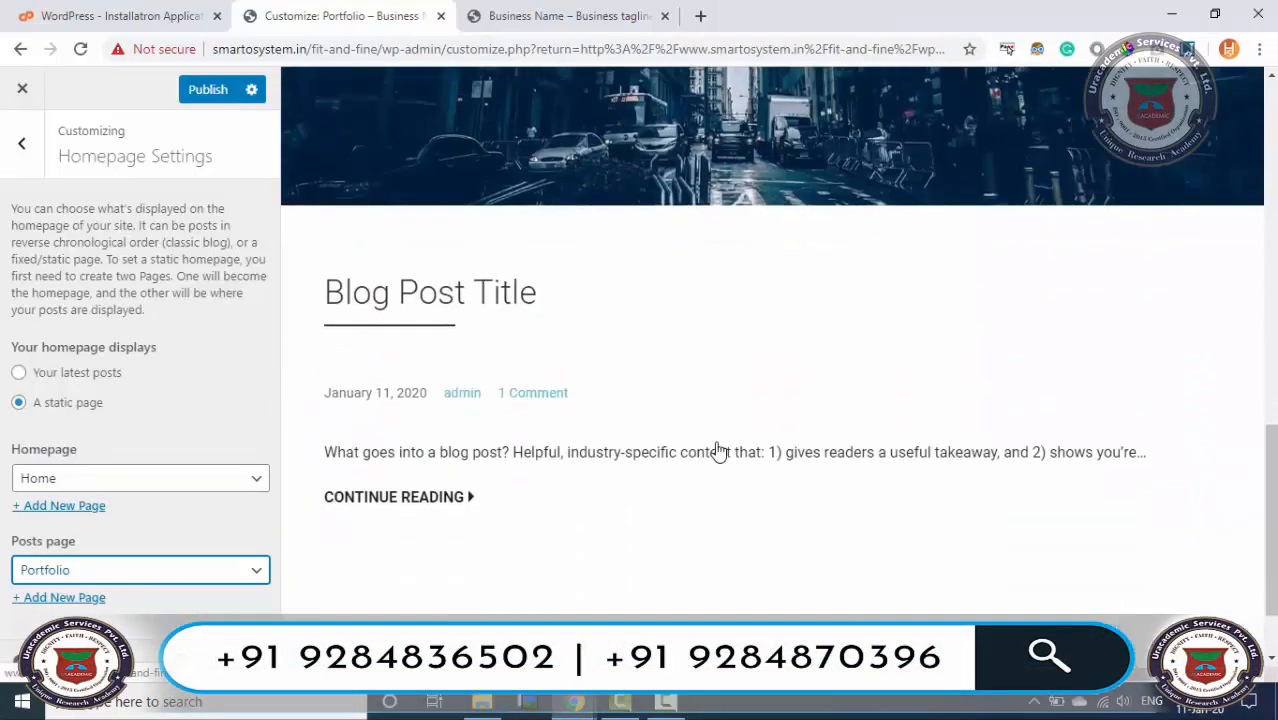
scroll(719, 451, "up", 1)
scroll(717, 451, "down", 3)
scroll(716, 451, "up", 8)
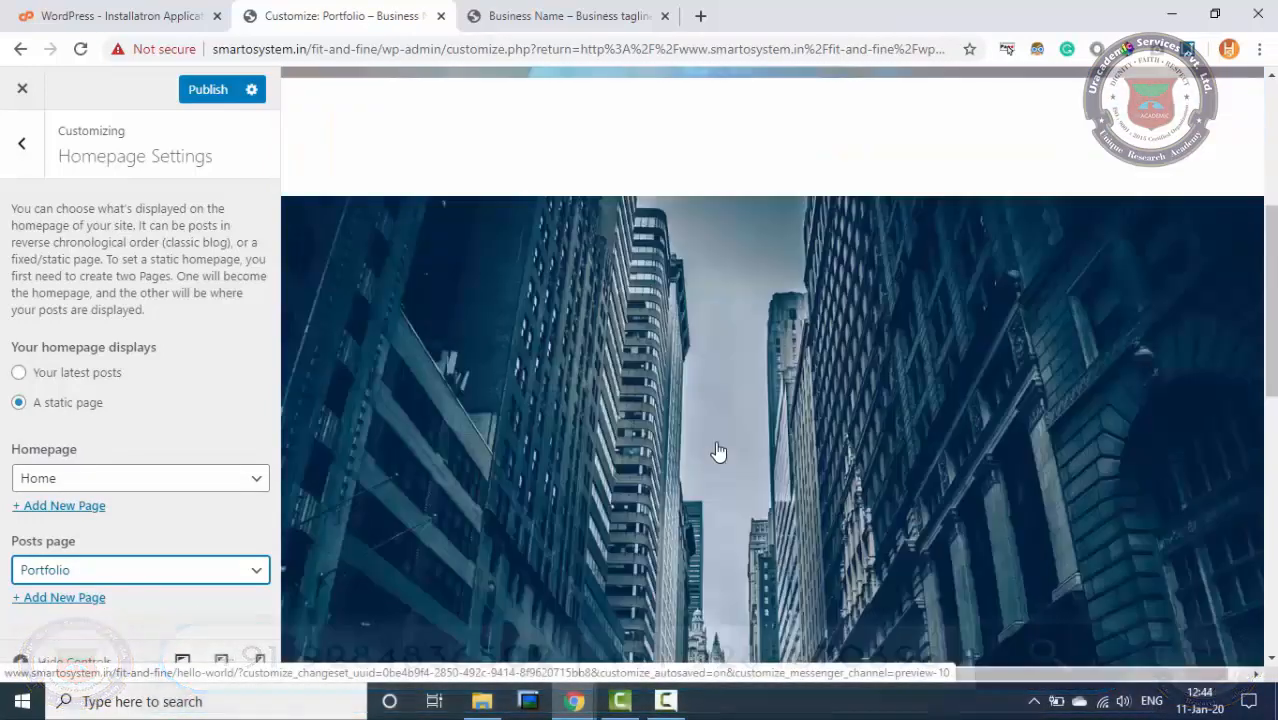
scroll(690, 516, "down", 8)
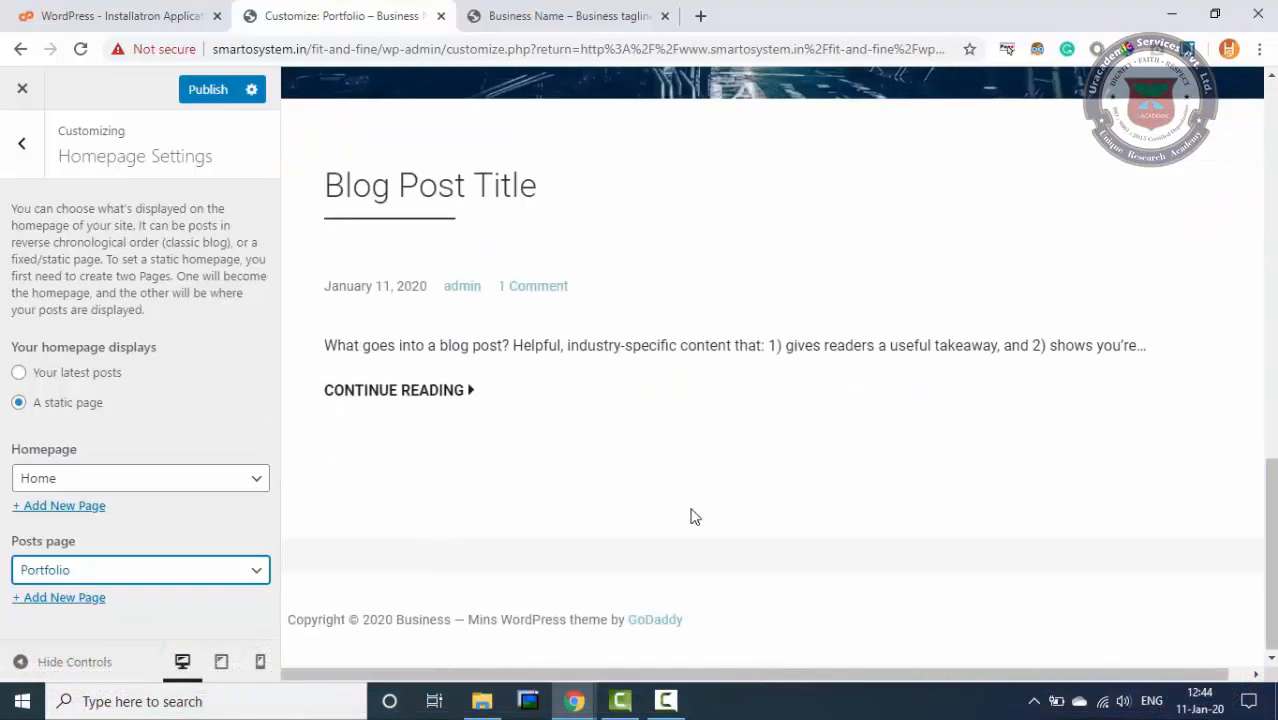
scroll(690, 516, "up", 8)
- Set the Posts page back to Blog and publish the homepage settings
left_click(137, 571)
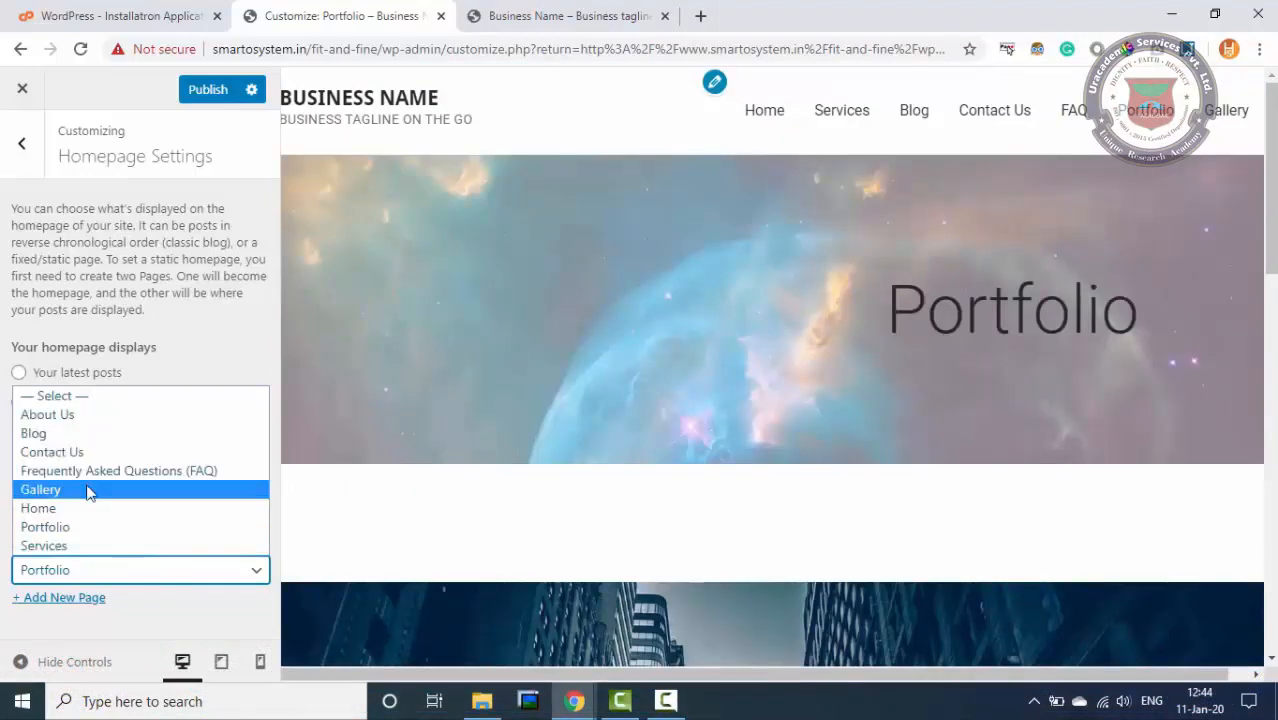
left_click(79, 433)
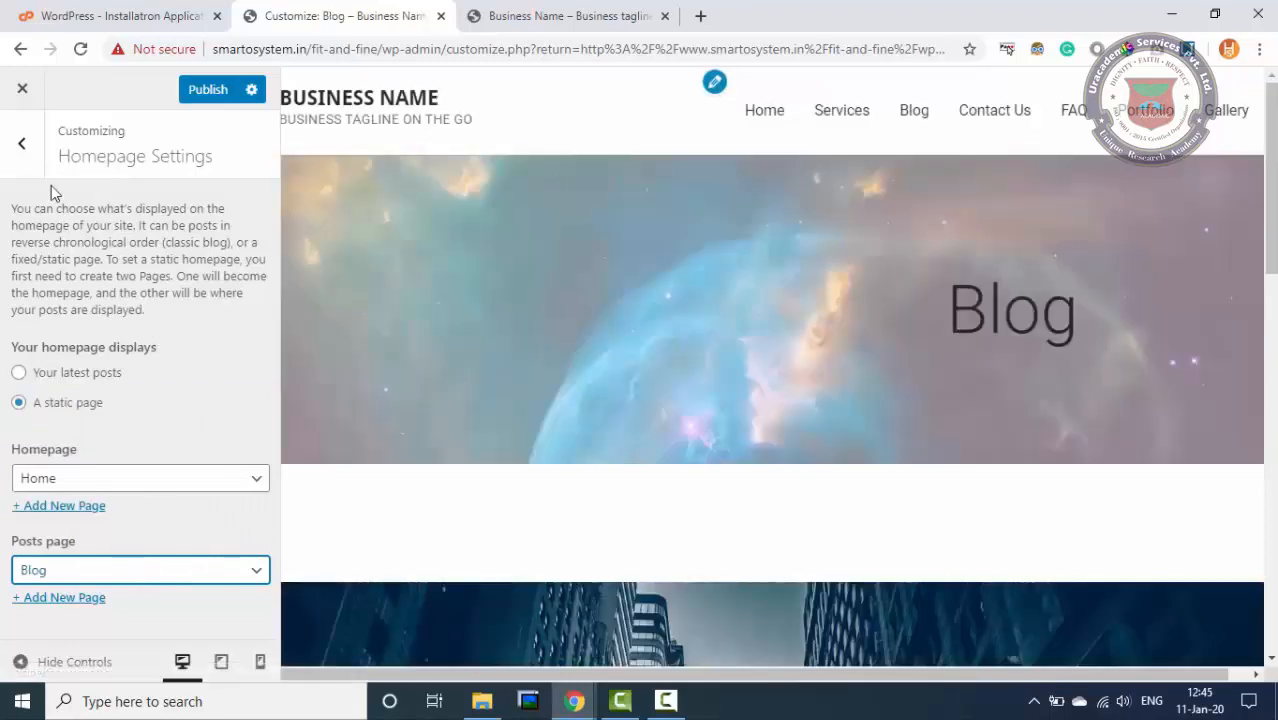
left_click(21, 143)
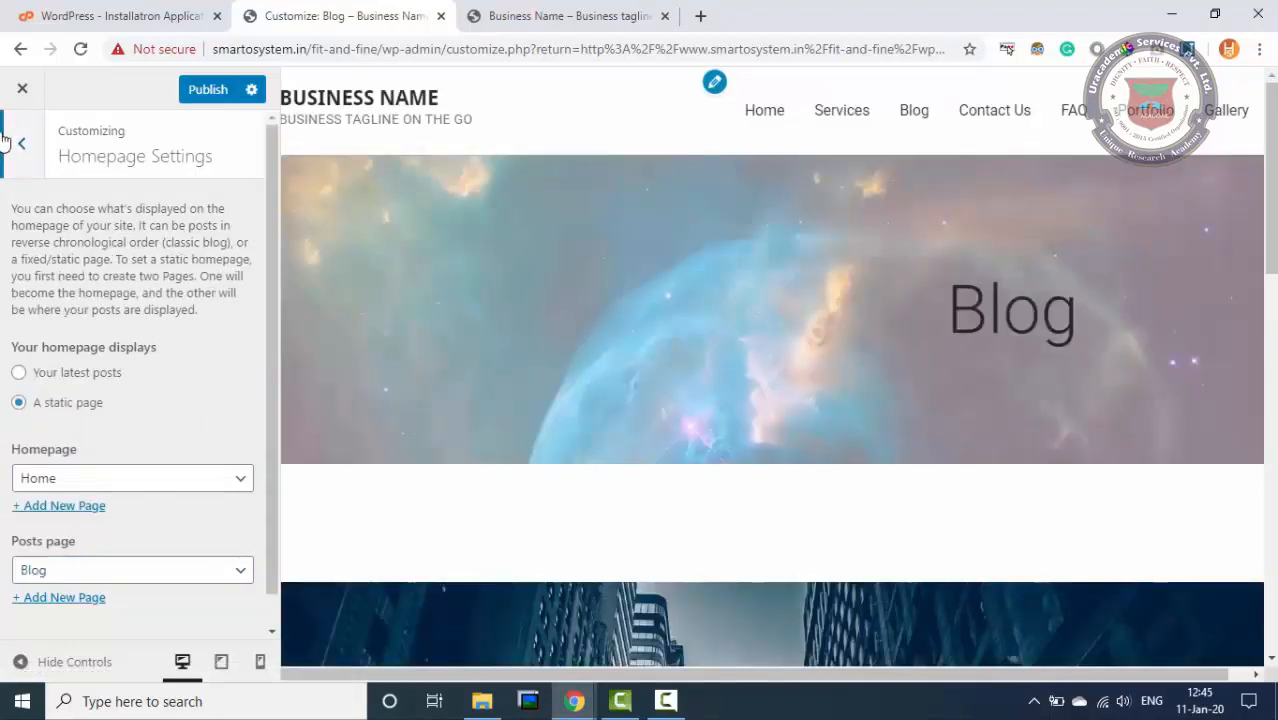
left_click(200, 91)
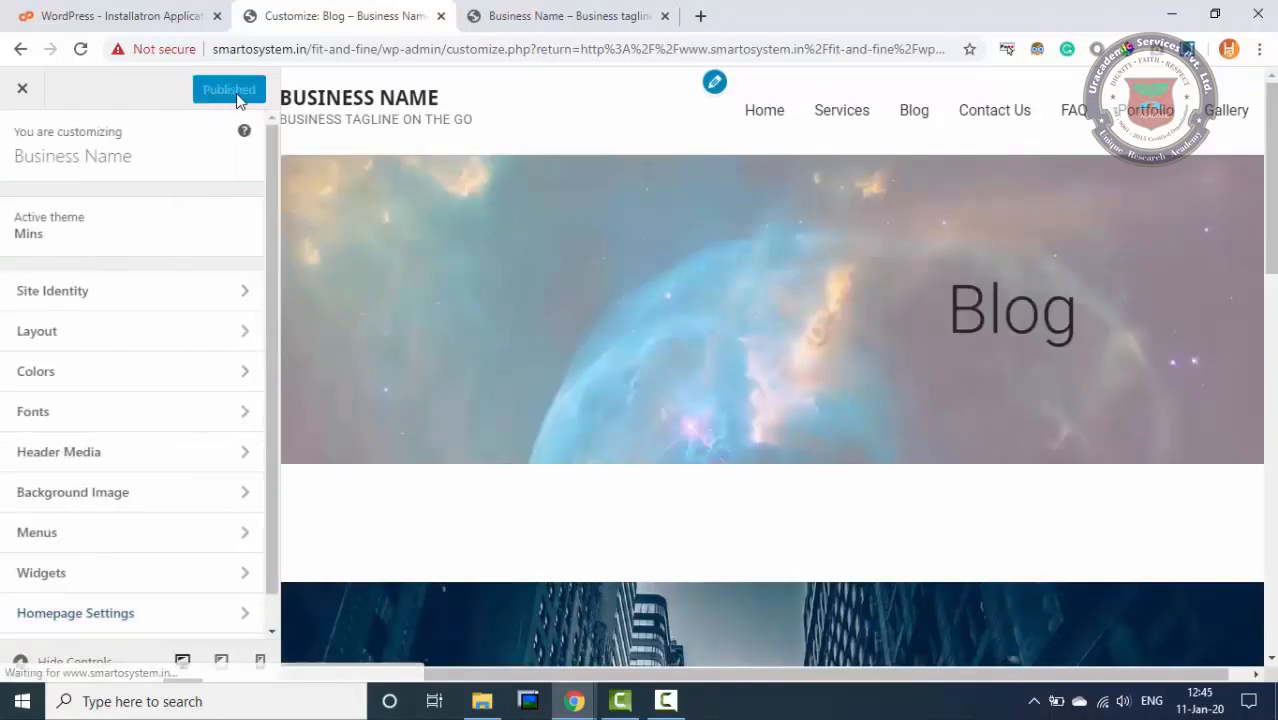
- View the Additional CSS editor, dismiss its introductory help, and leave the customizer for the dashboard
scroll(145, 217, "down", 1)
left_click(163, 621)
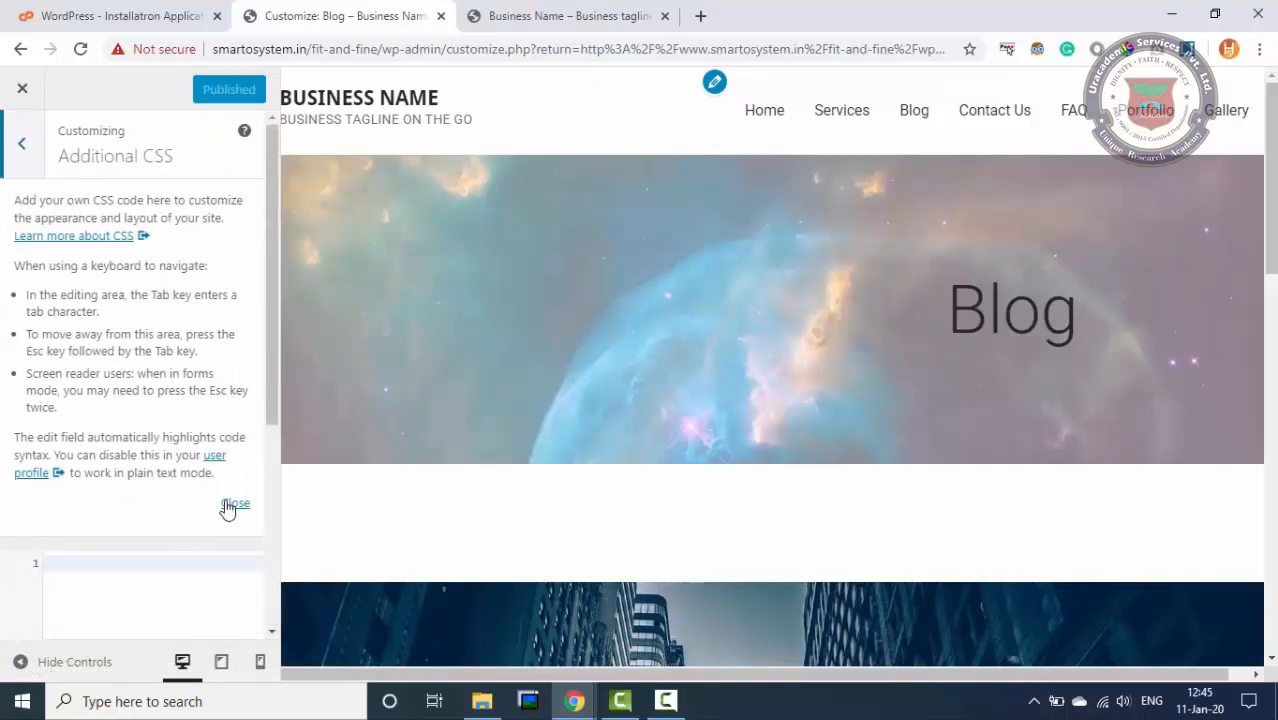
left_click(235, 503)
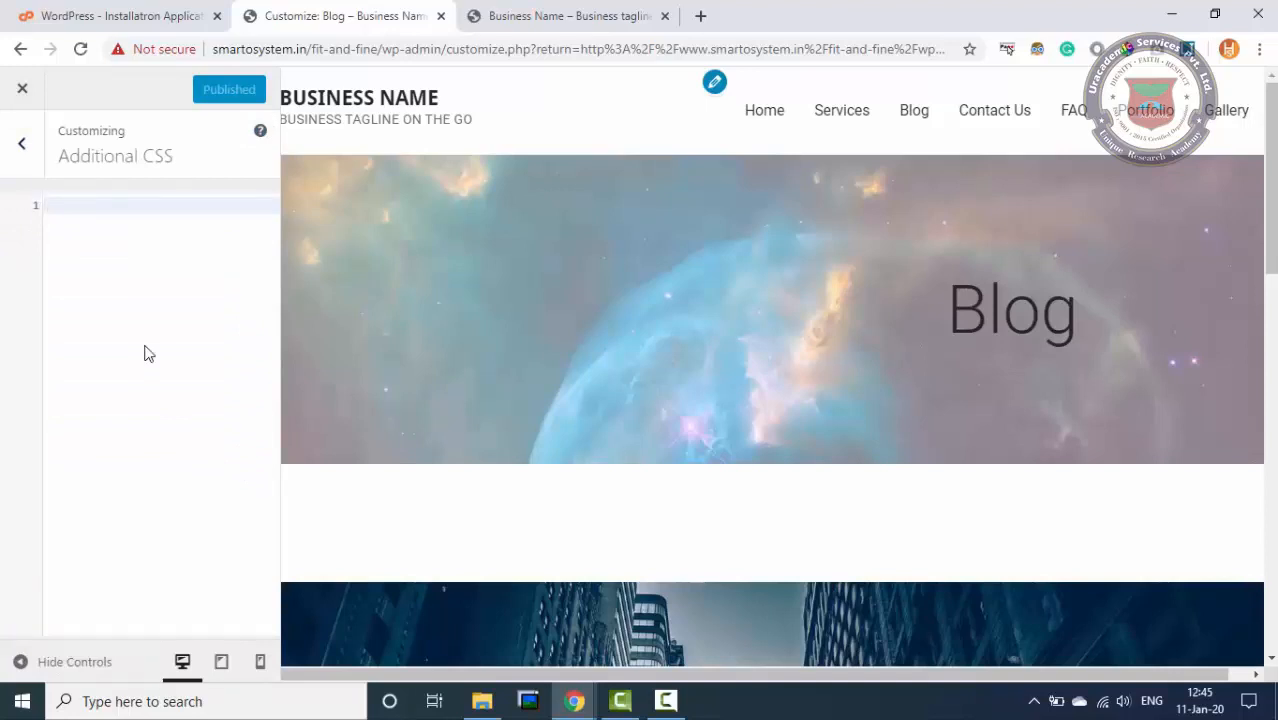
left_click(23, 91)
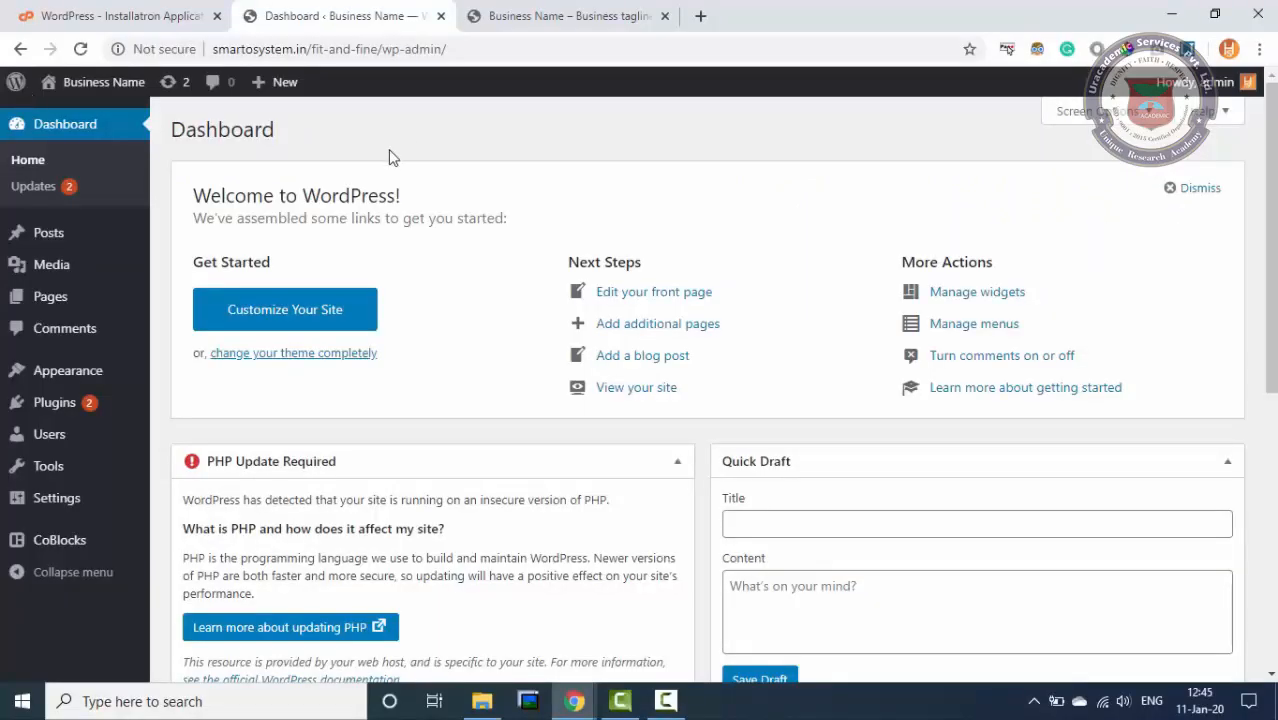
- Close the cPanel Installatron page and return to the WordPress dashboard
left_click(70, 8)
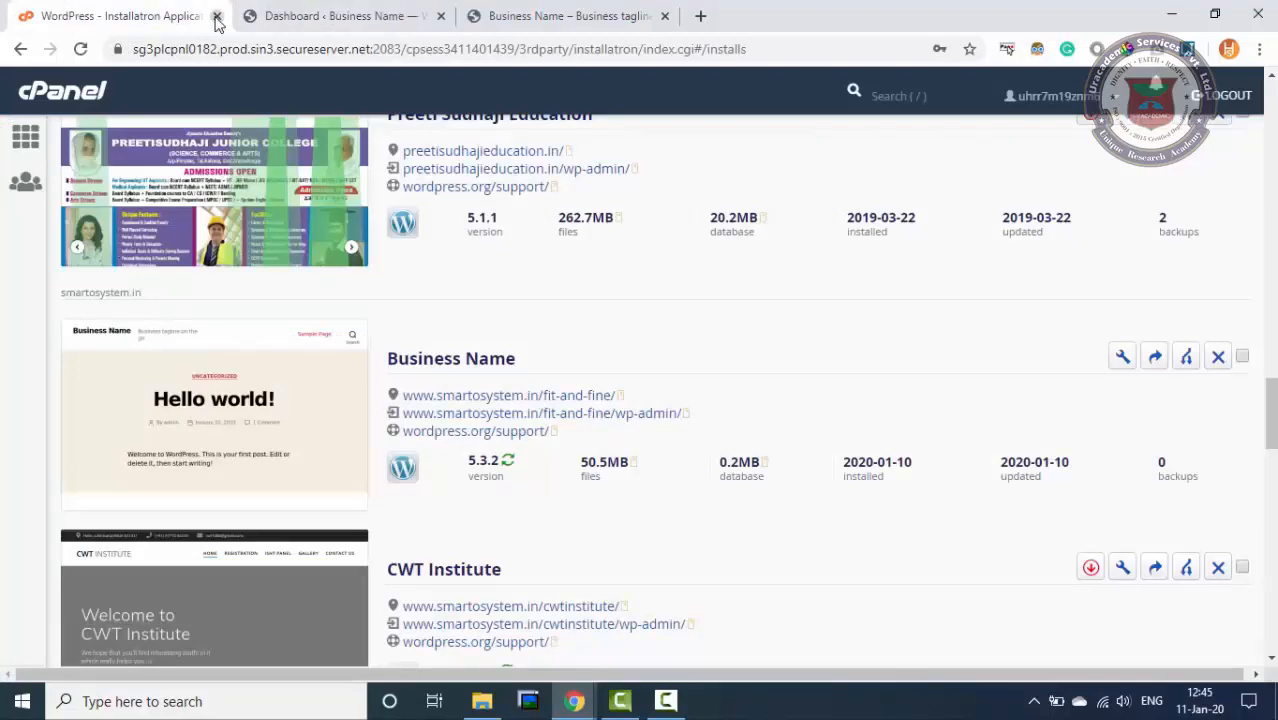
left_click(216, 16)
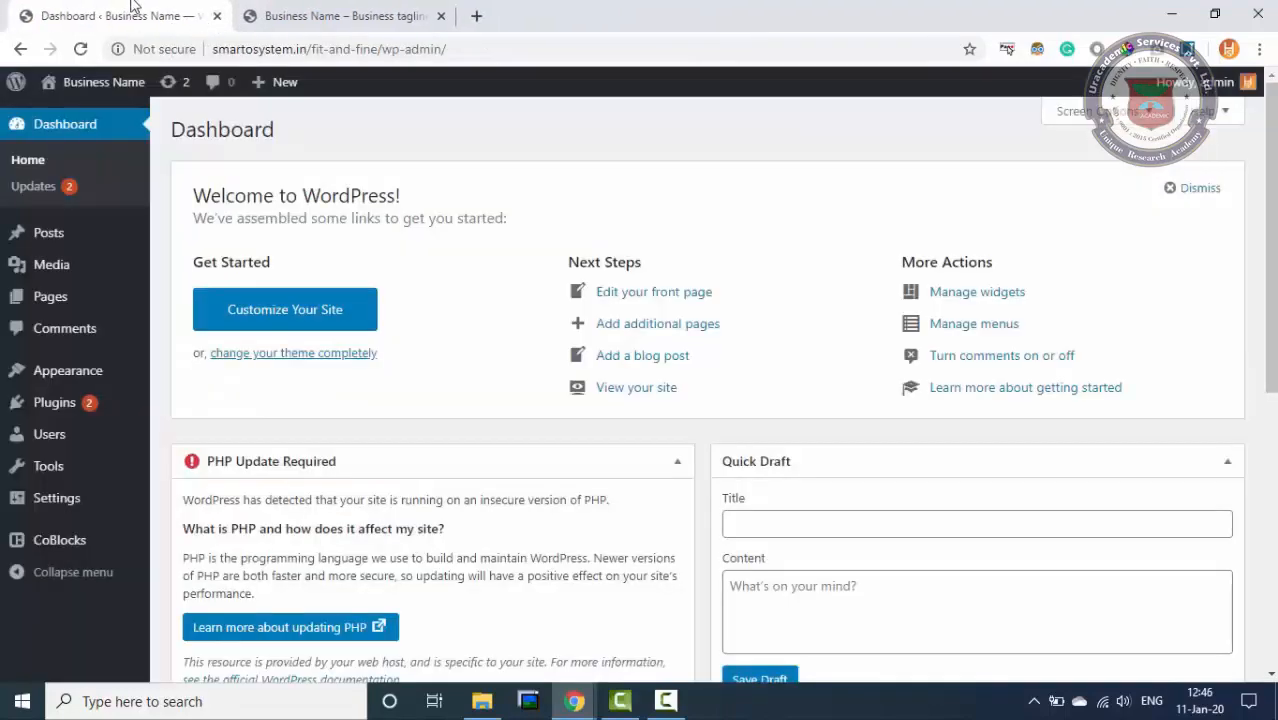
left_click(380, 8)
left_click(140, 10)
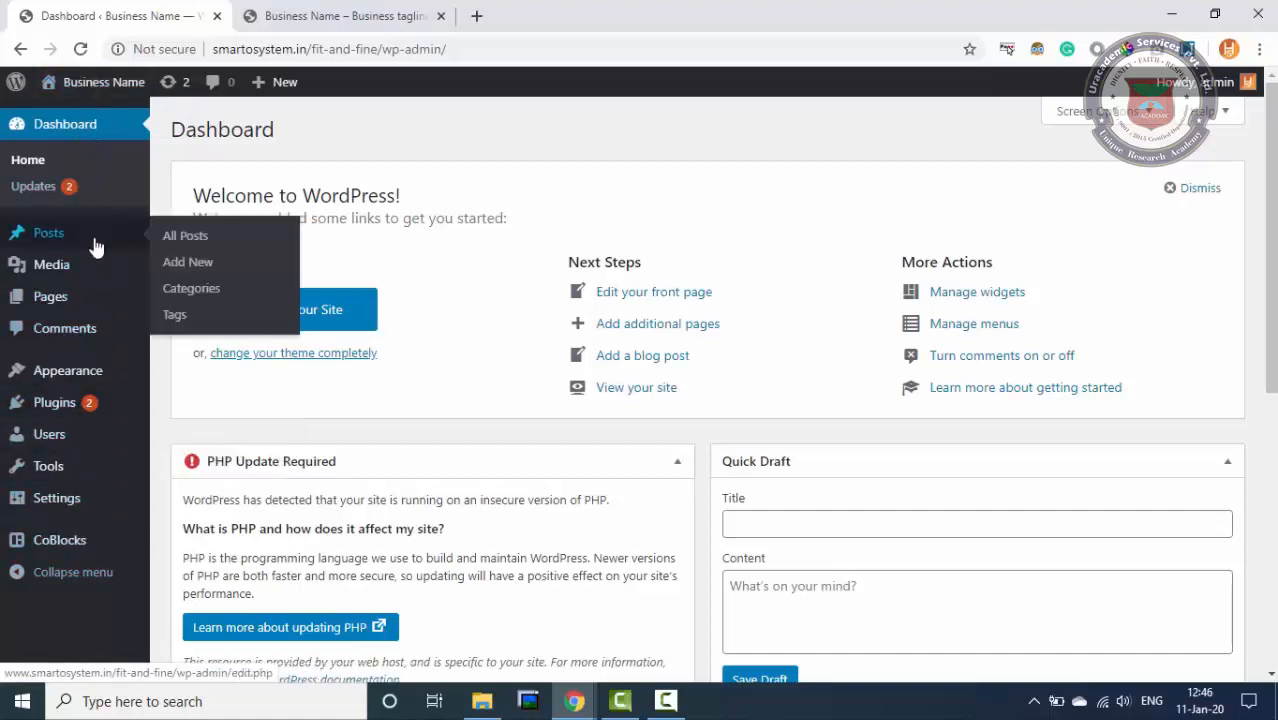
- Look over the dashboard's admin sections from Posts to Users and its overview, activity and news boxes
mouse_move(86, 235)
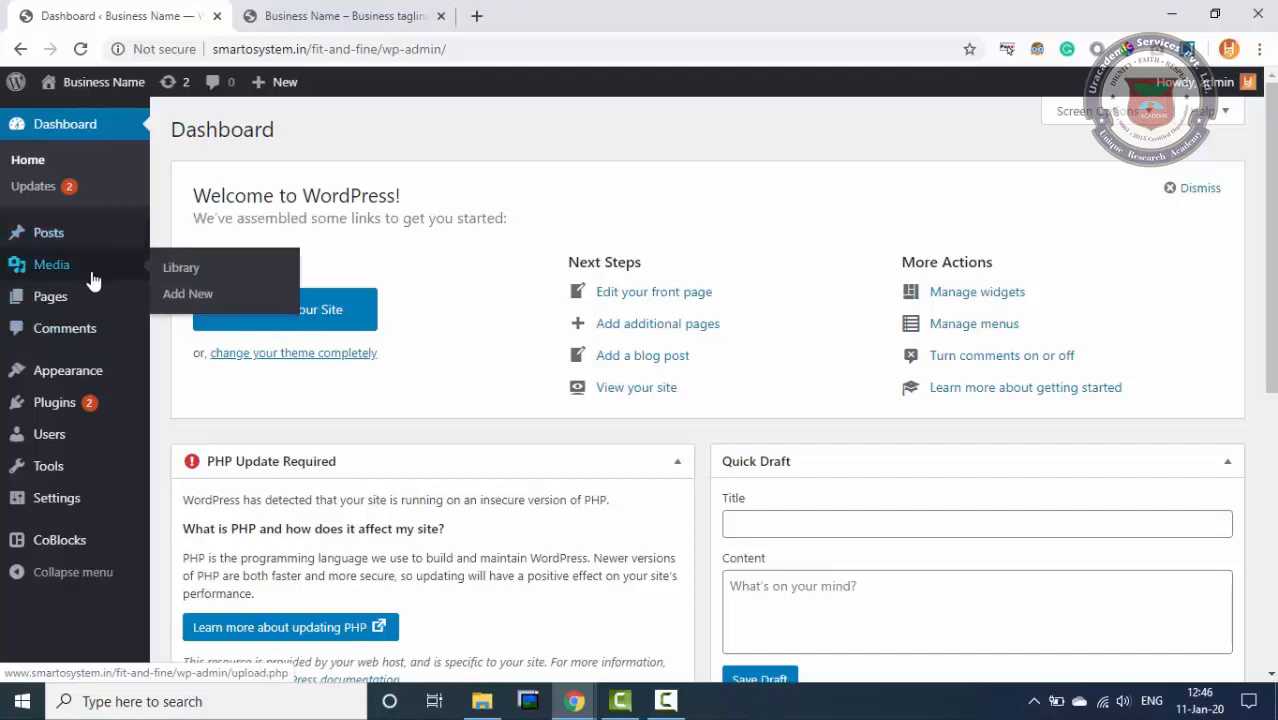
mouse_move(88, 294)
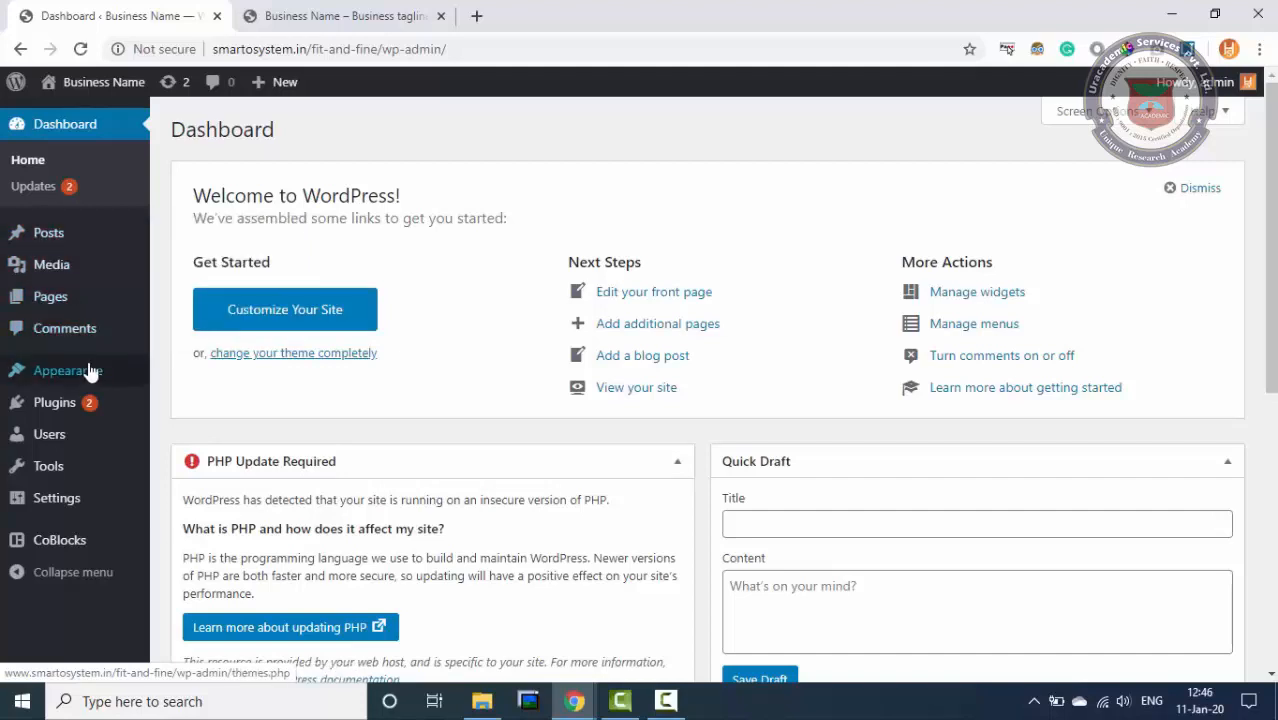
mouse_move(88, 374)
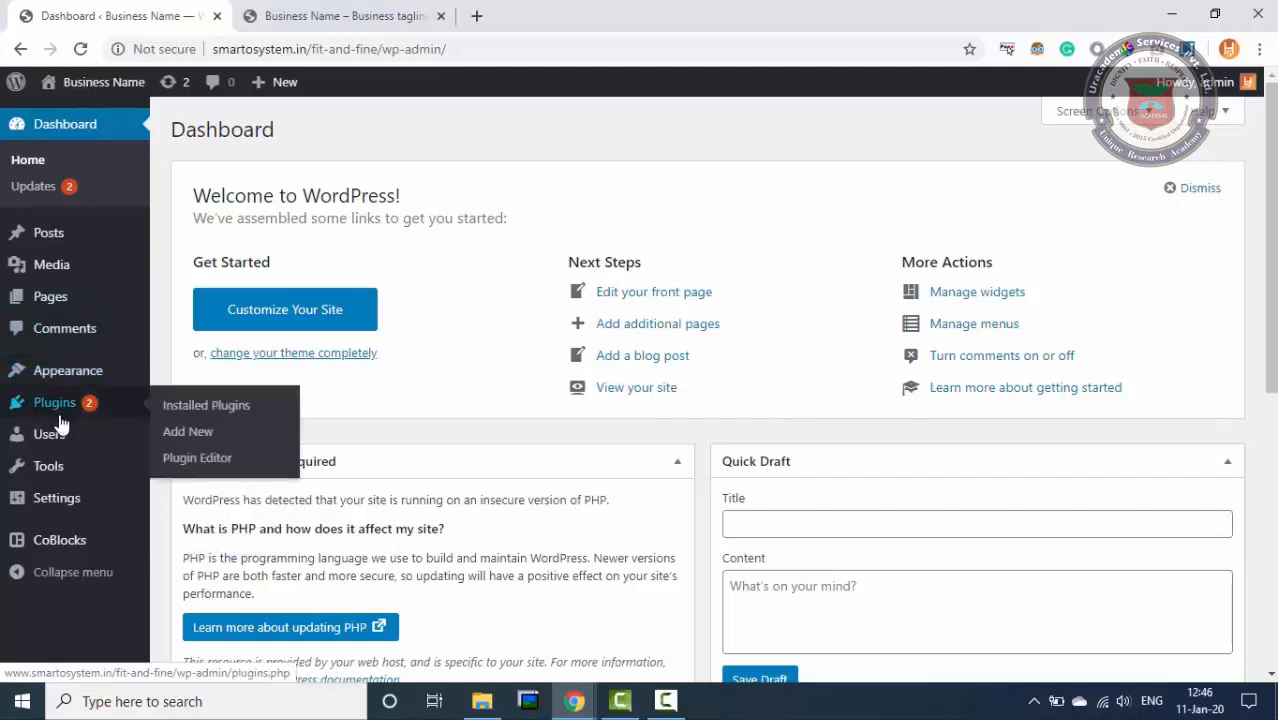
mouse_move(65, 440)
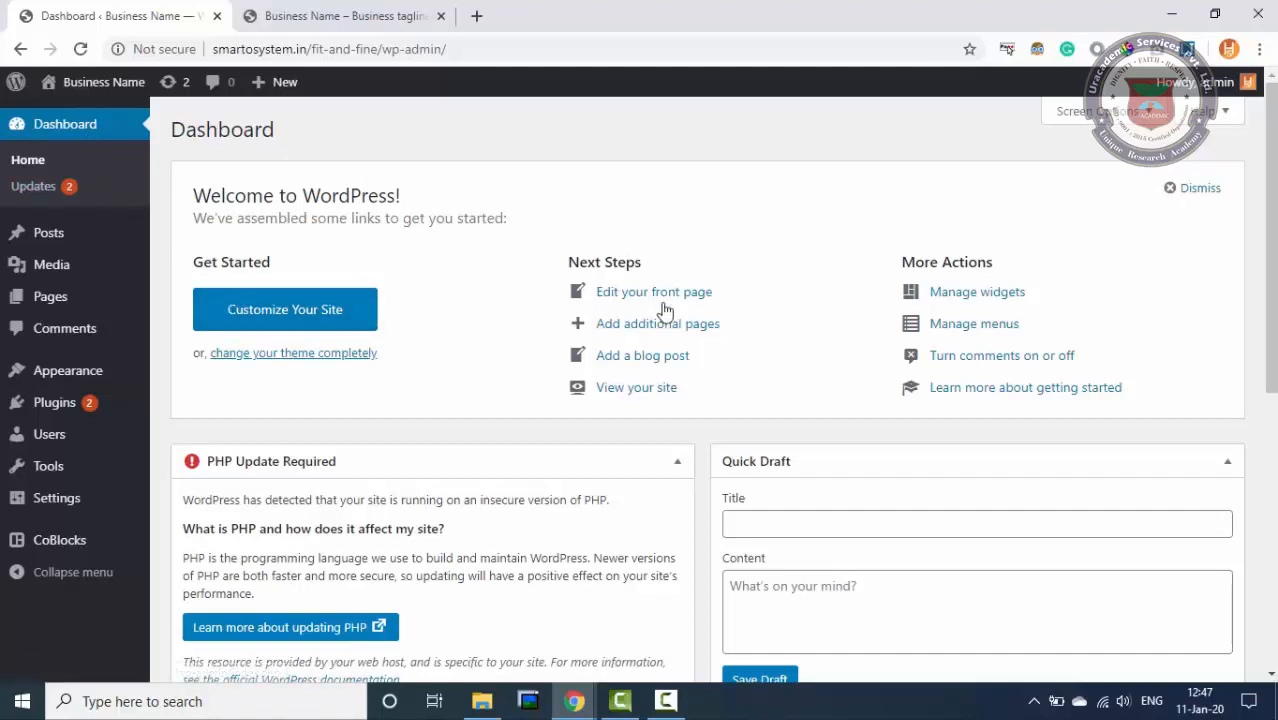
scroll(813, 457, "down", 5)
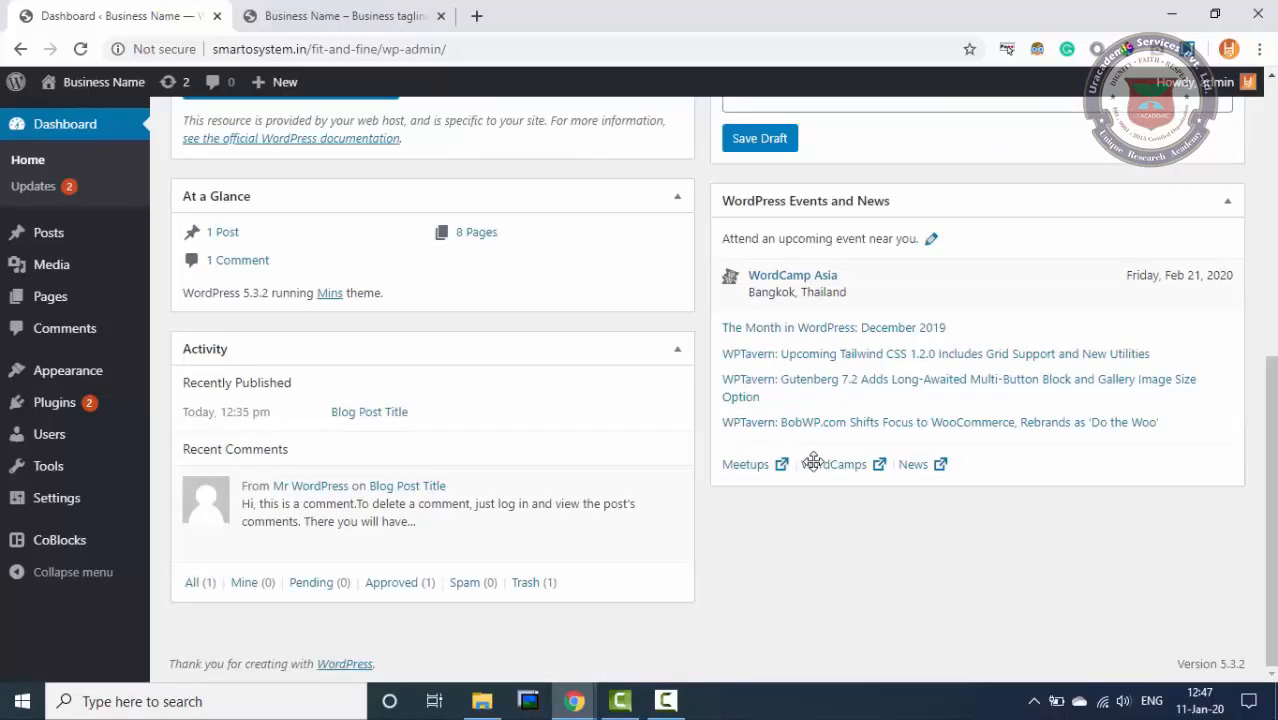
scroll(813, 457, "up", 5)
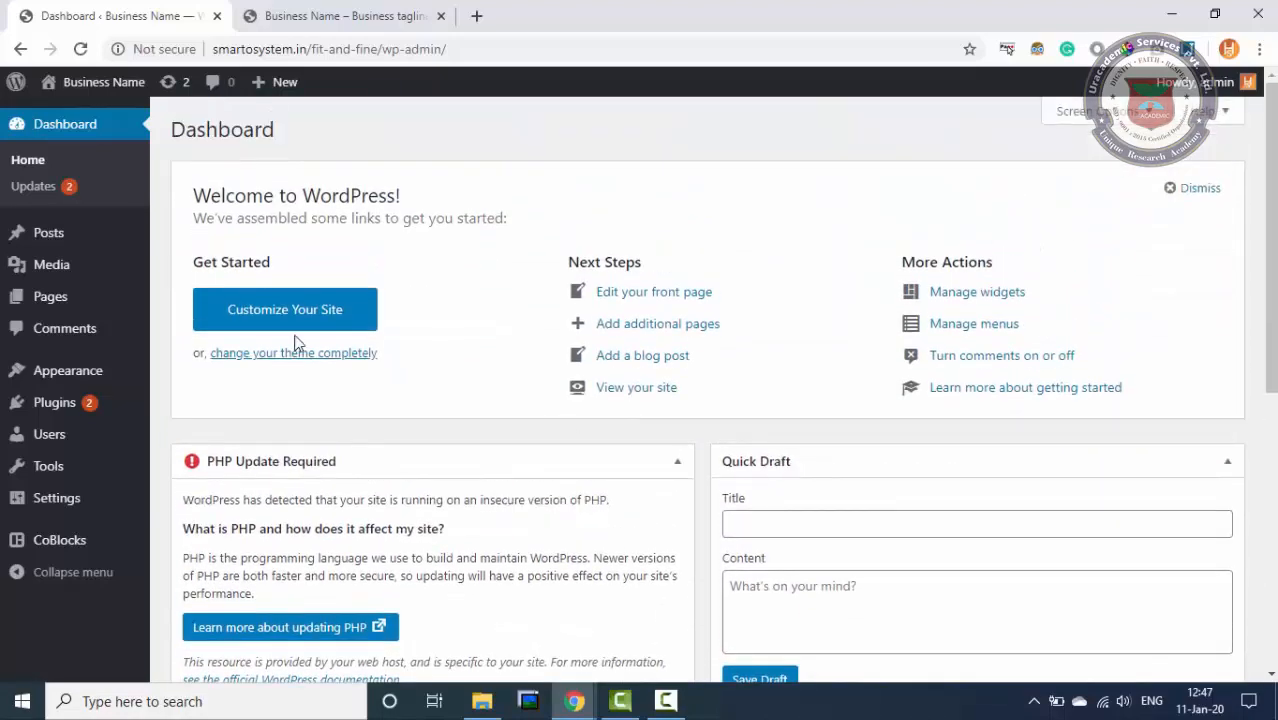
- Open the WordPress Updates page and review the available core, plugin and theme updates
left_click(36, 187)
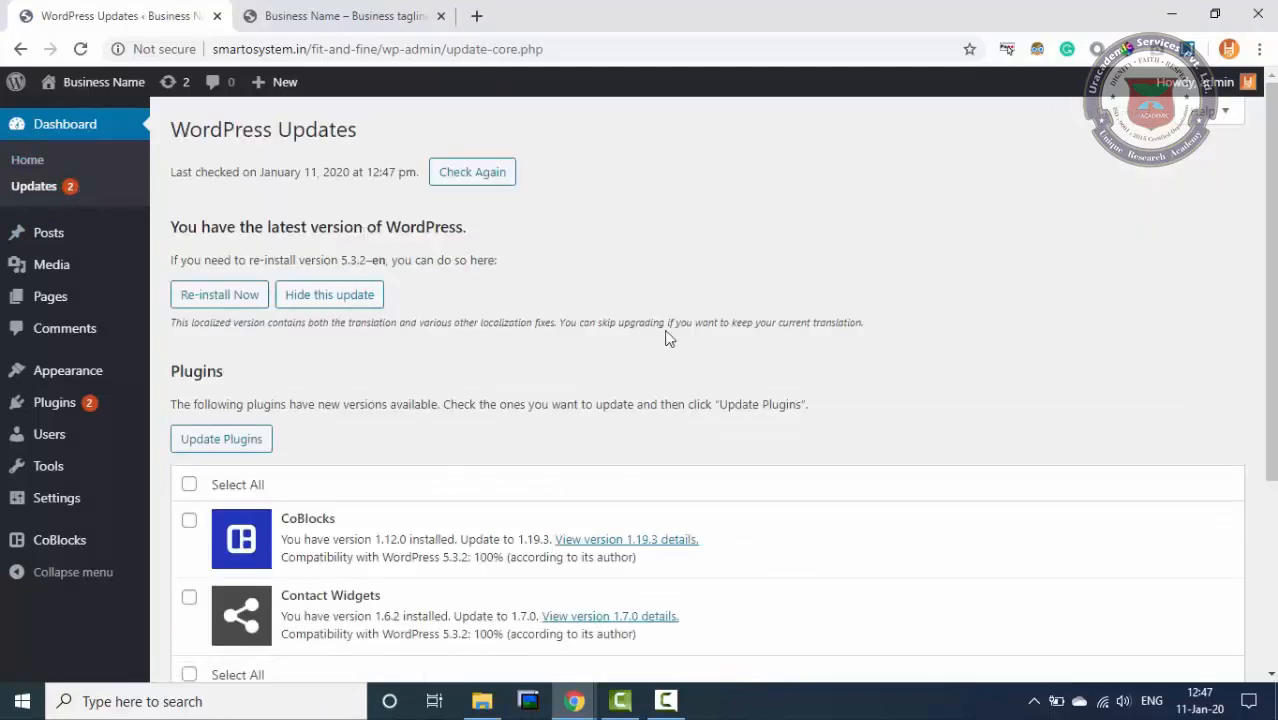
scroll(600, 330, "down", 2)
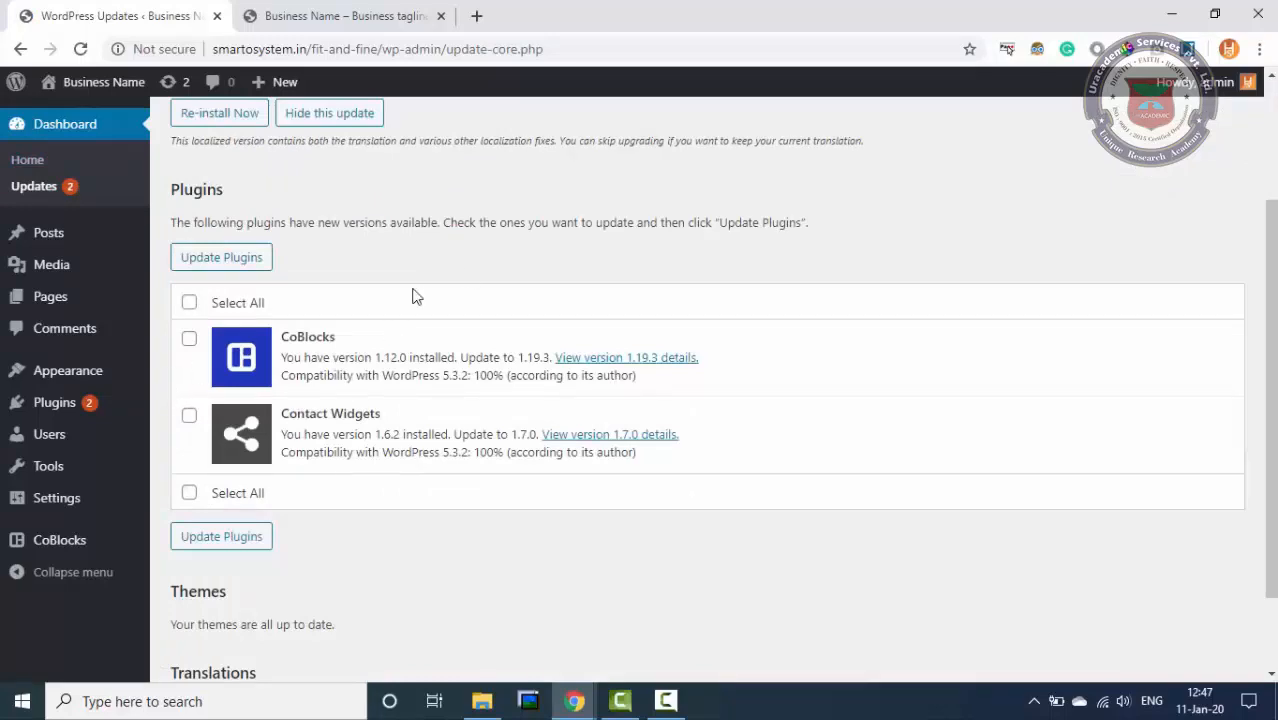
scroll(416, 296, "up", 2)
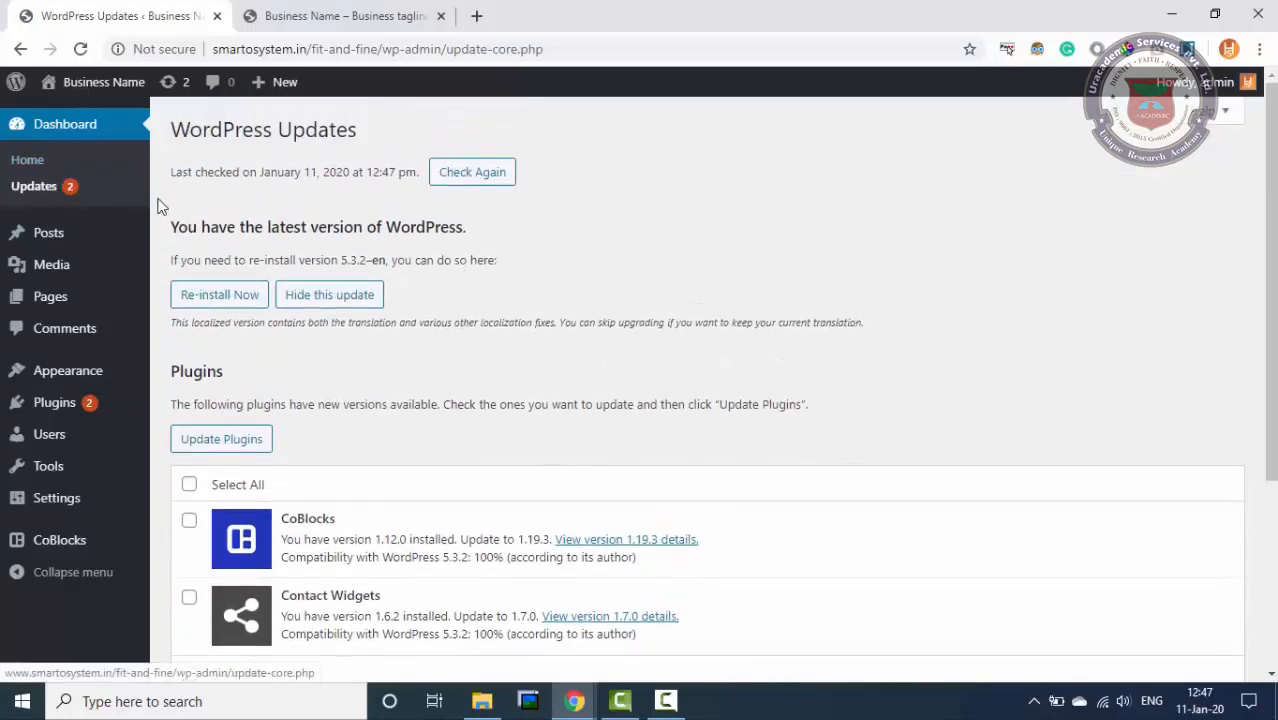
- Review the options offered for Posts, Media, Pages and Appearance in the admin area
mouse_move(72, 245)
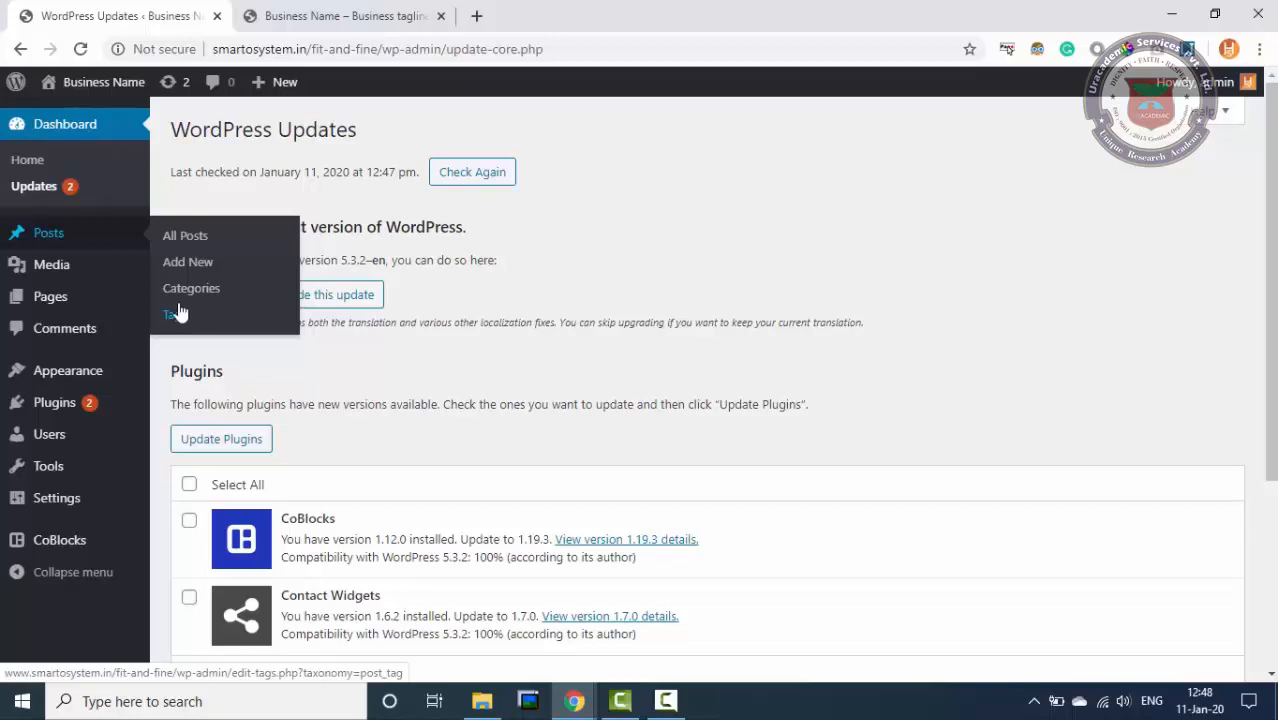
mouse_move(74, 276)
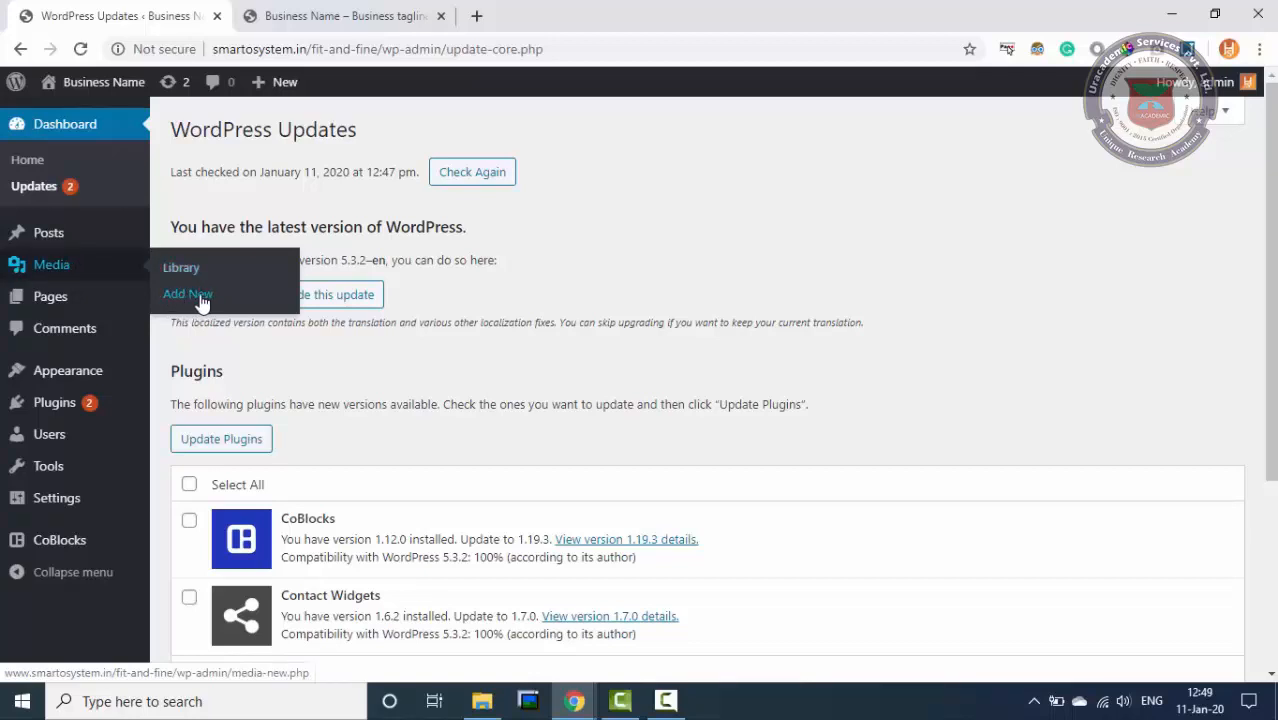
mouse_move(114, 300)
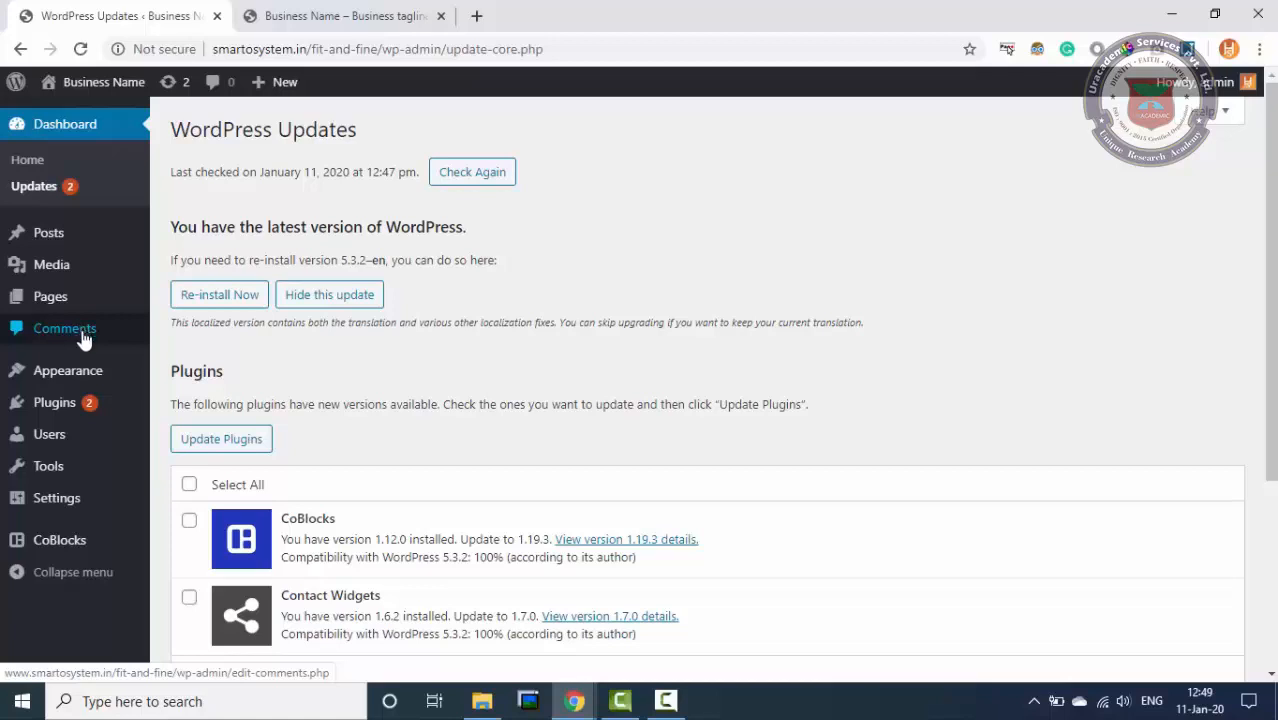
mouse_move(104, 374)
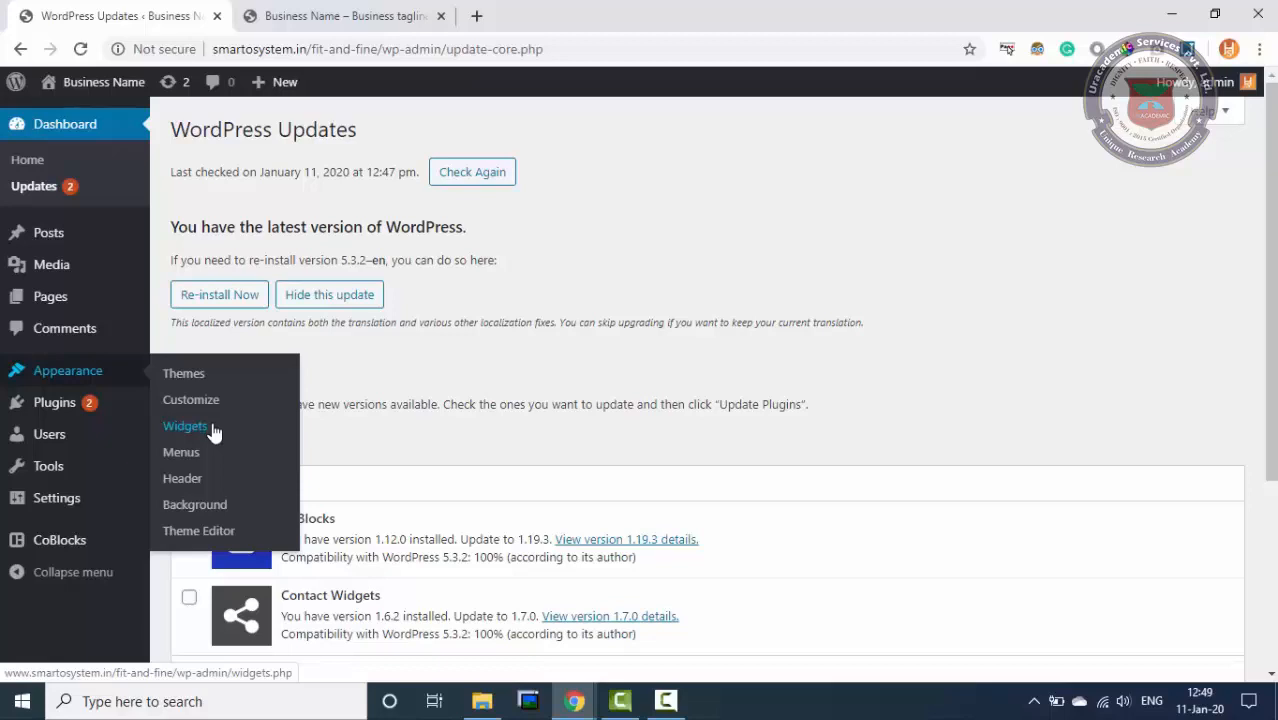
- Compare the open site homepage with the Appearance options, returning to the WordPress Updates page
left_click(330, 15)
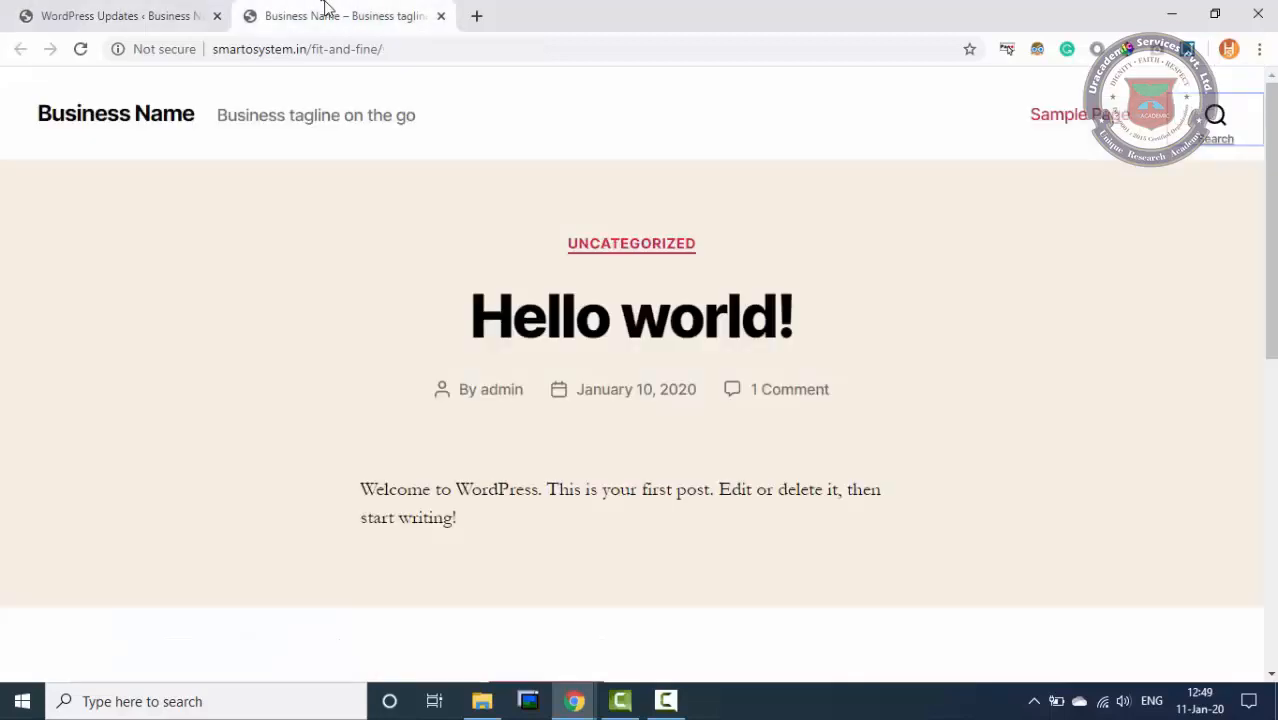
left_click(180, 10)
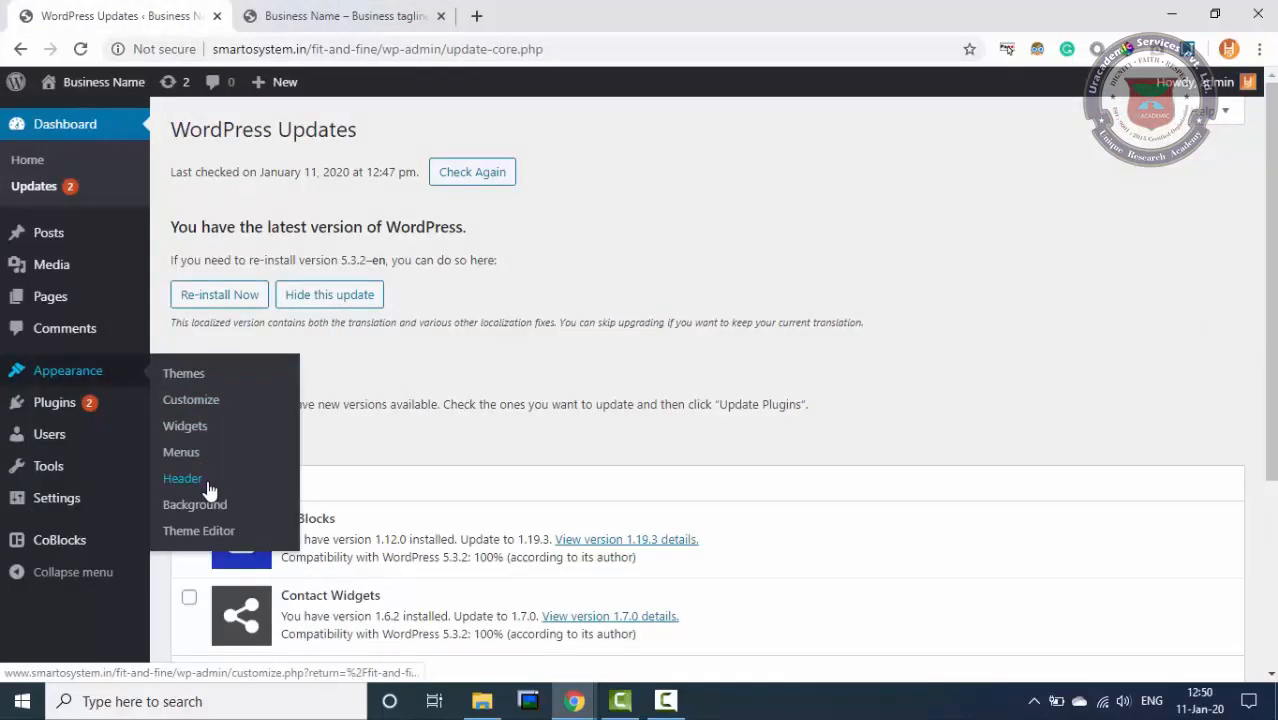
left_click(355, 15)
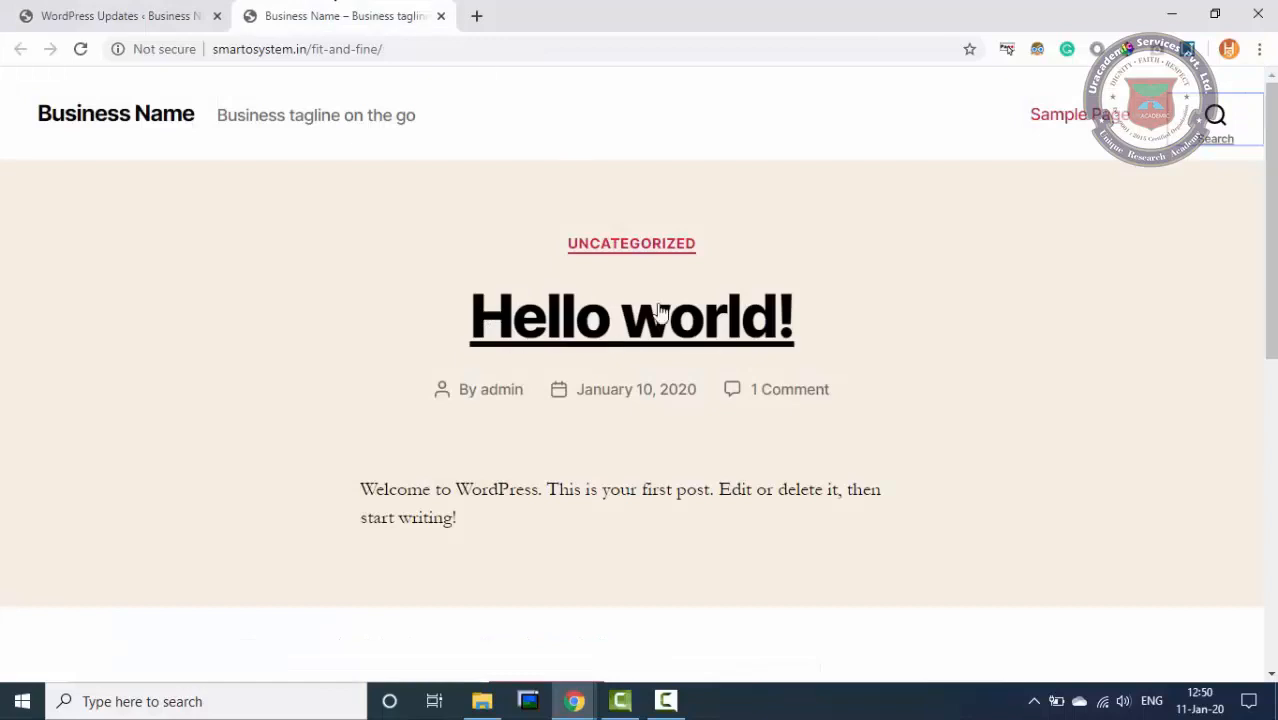
left_click(137, 12)
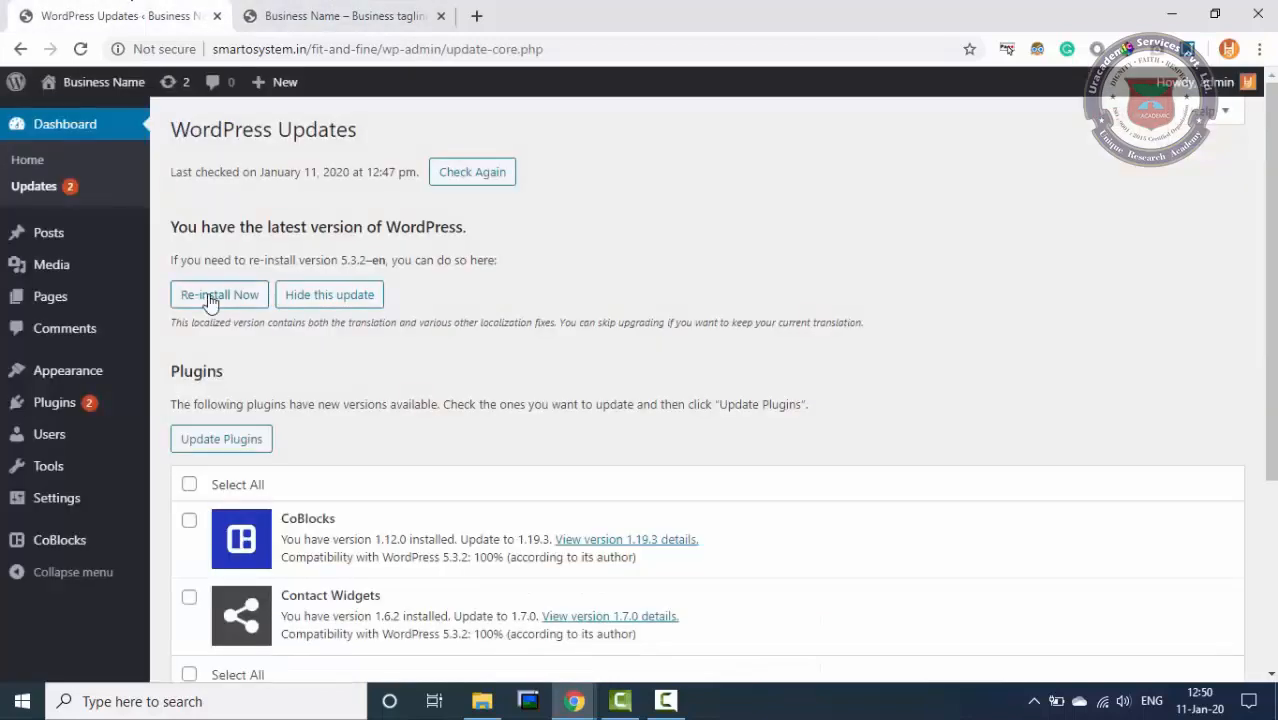
- Examine the management options for Appearance, Plugins and Users
mouse_move(100, 372)
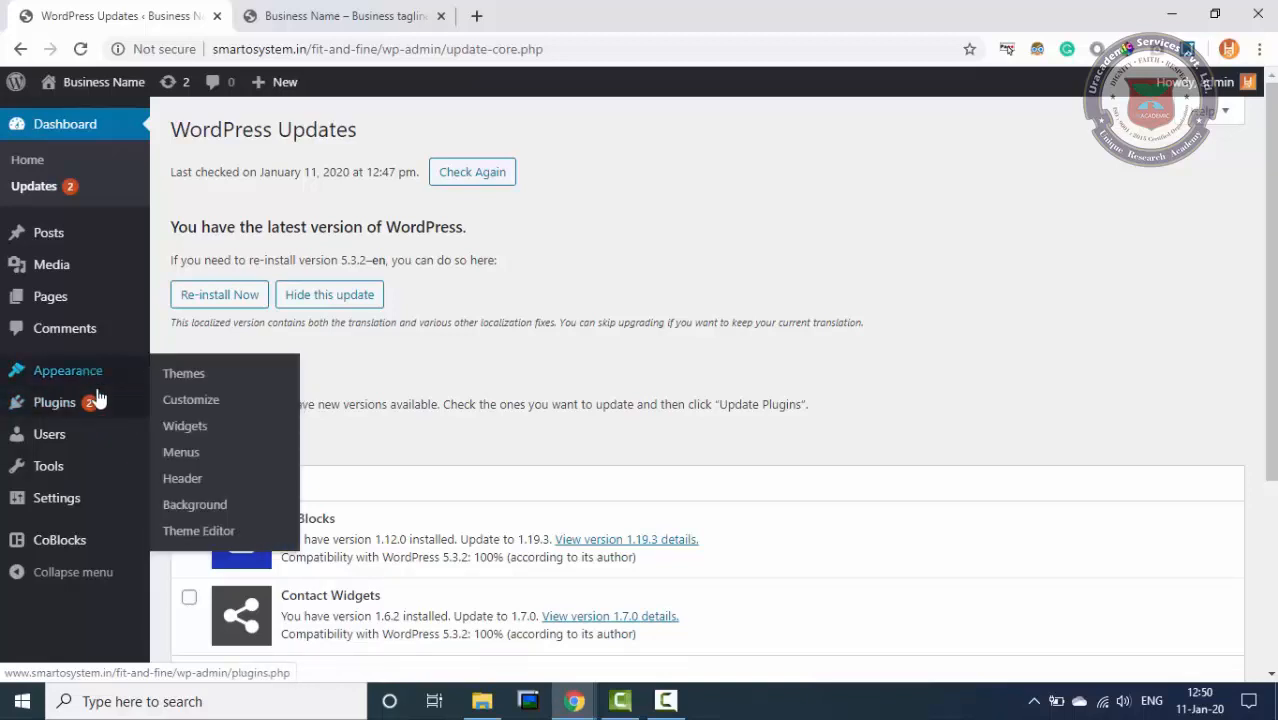
mouse_move(62, 401)
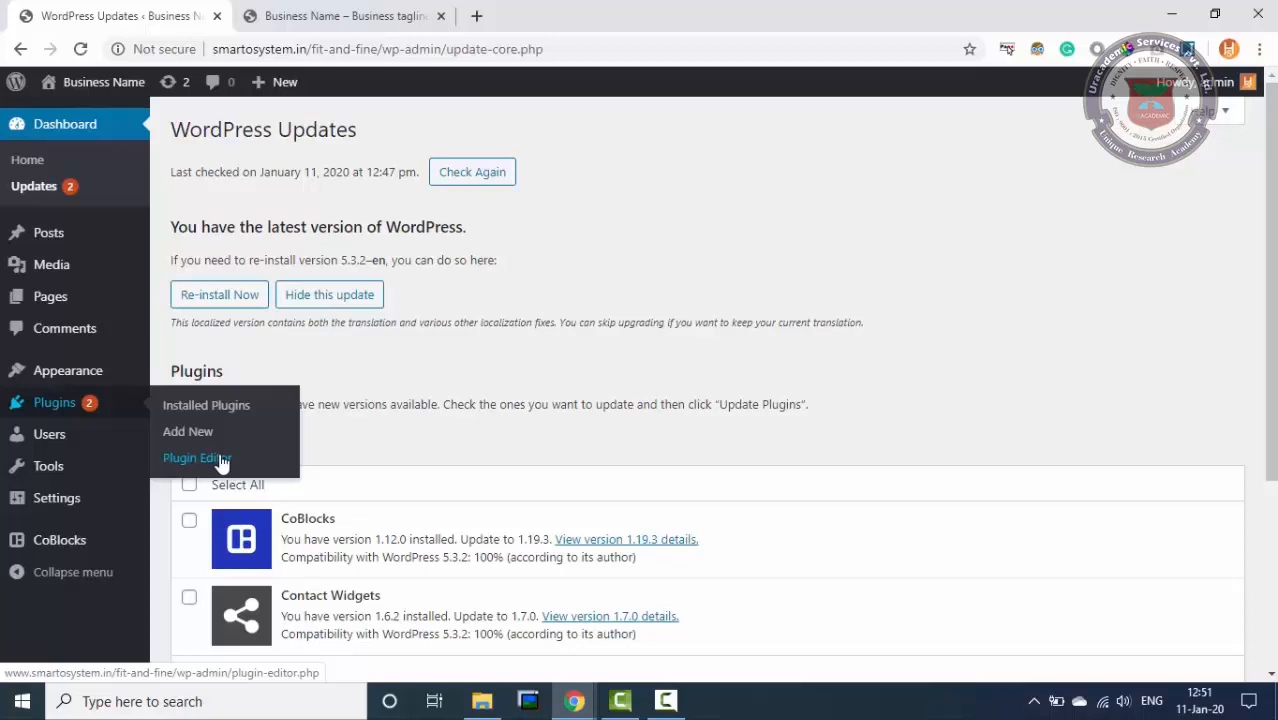
mouse_move(193, 443)
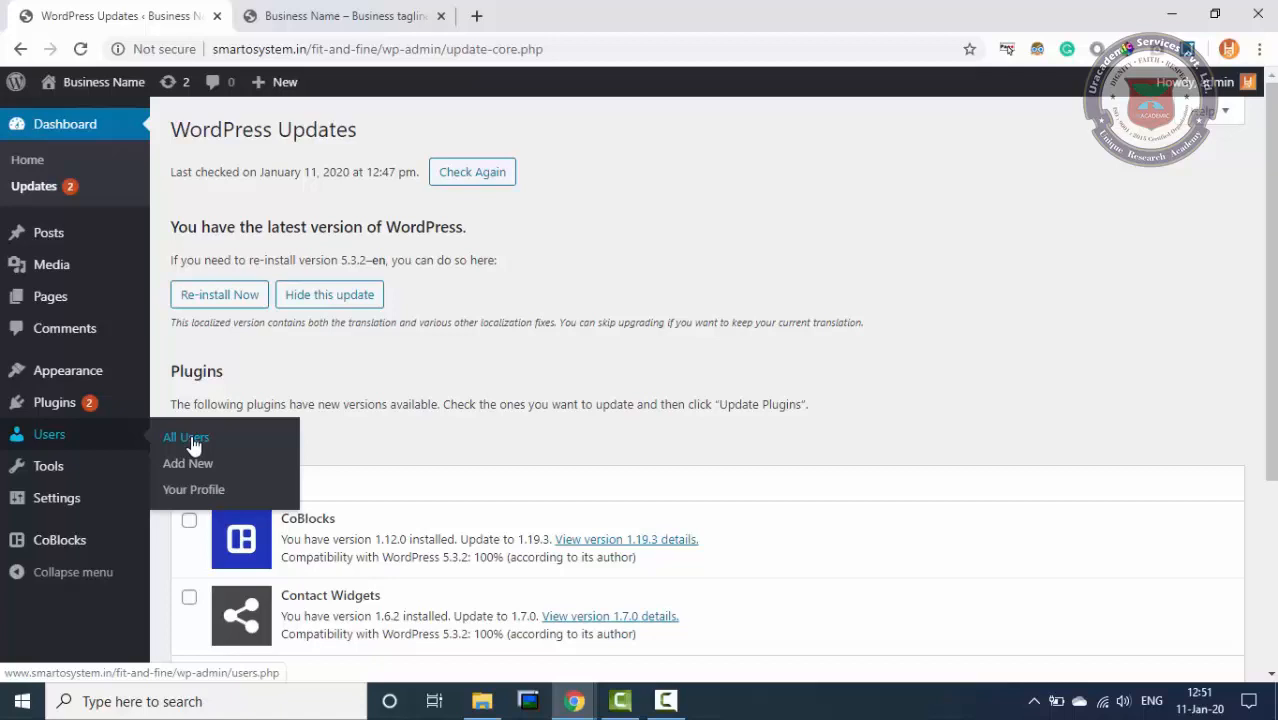
- Open the list of all site users in a separate browser tab and switch to it
right_click(193, 443)
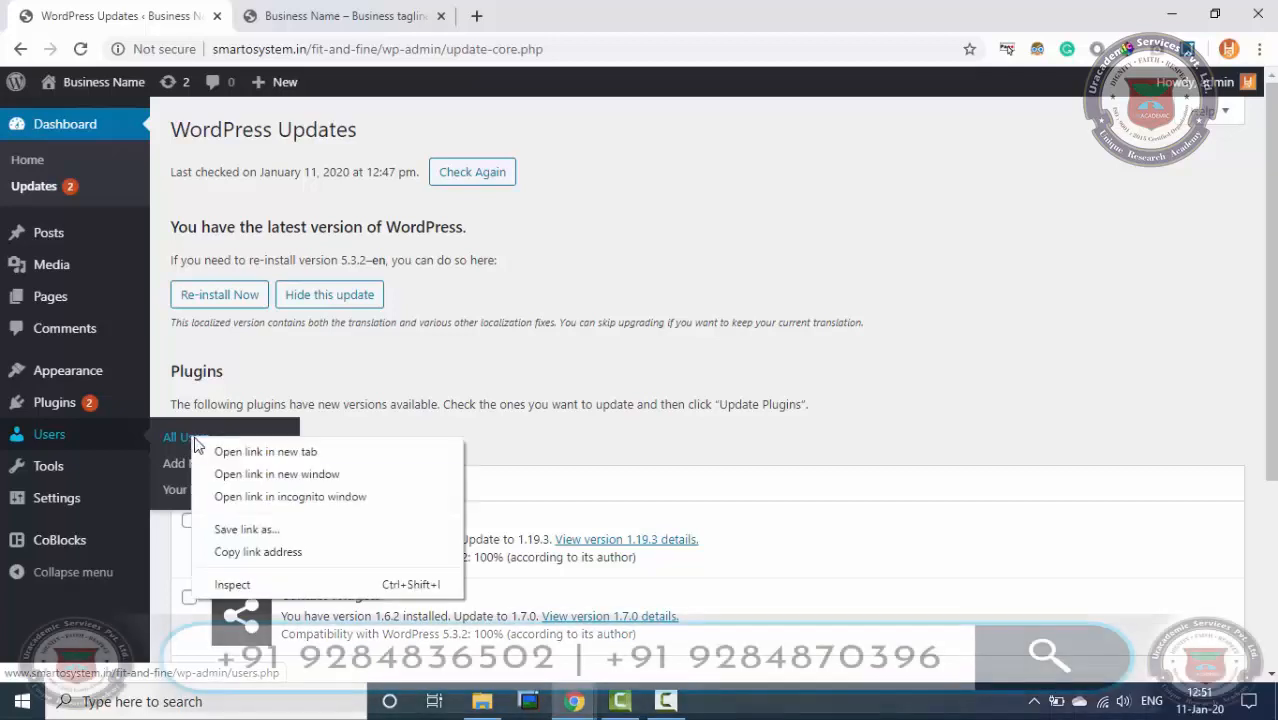
left_click(222, 447)
left_click(267, 8)
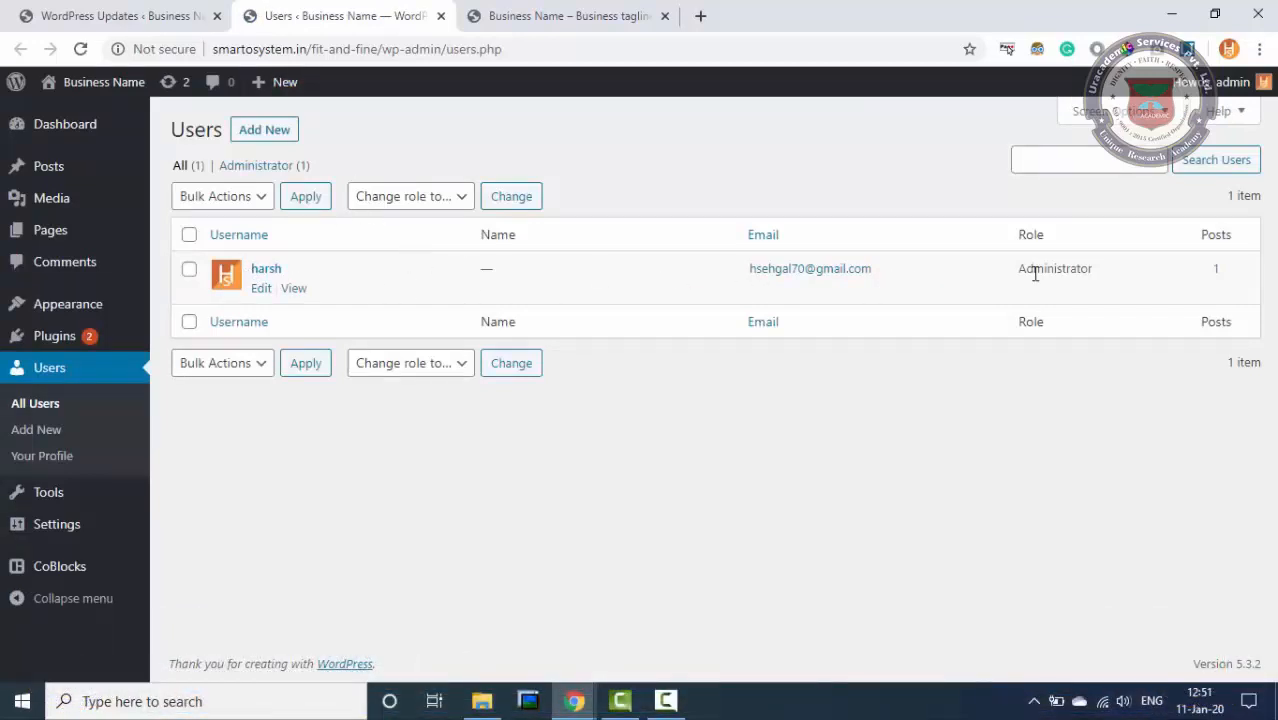
- Open the form for adding a new user and review its fields and the selectable roles
left_click(264, 131)
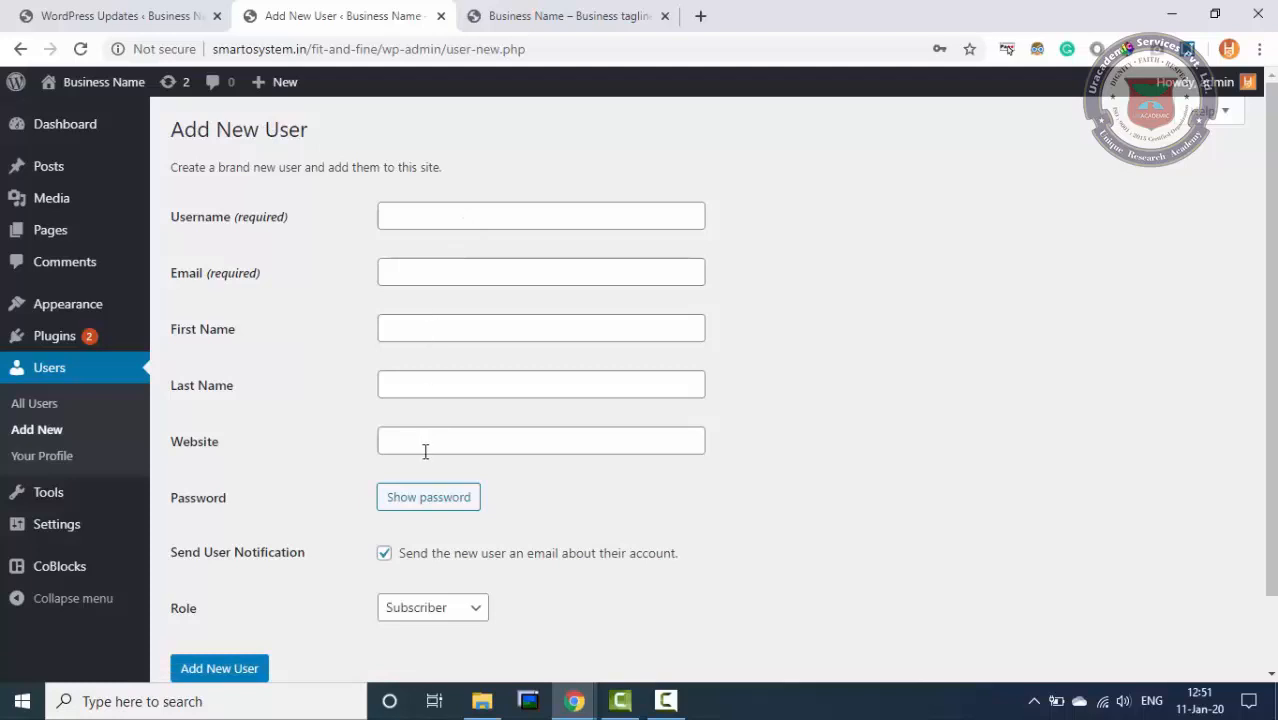
scroll(425, 453, "down", 2)
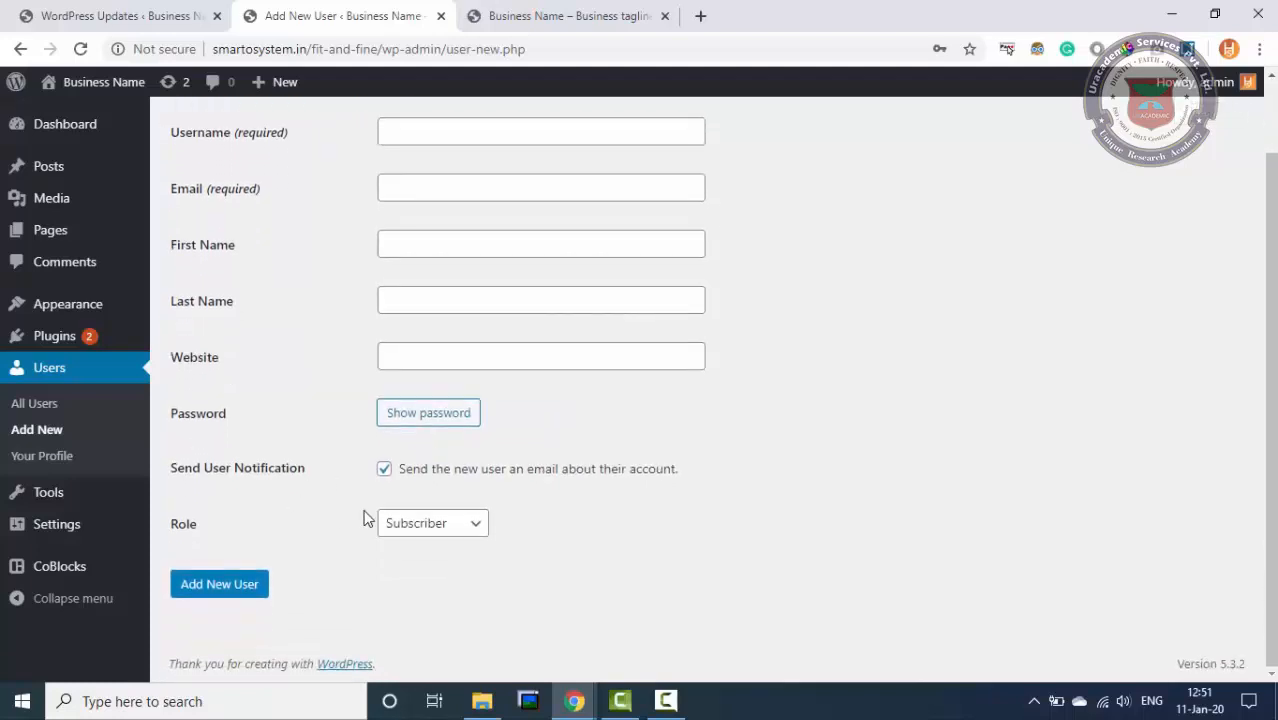
left_click(424, 526)
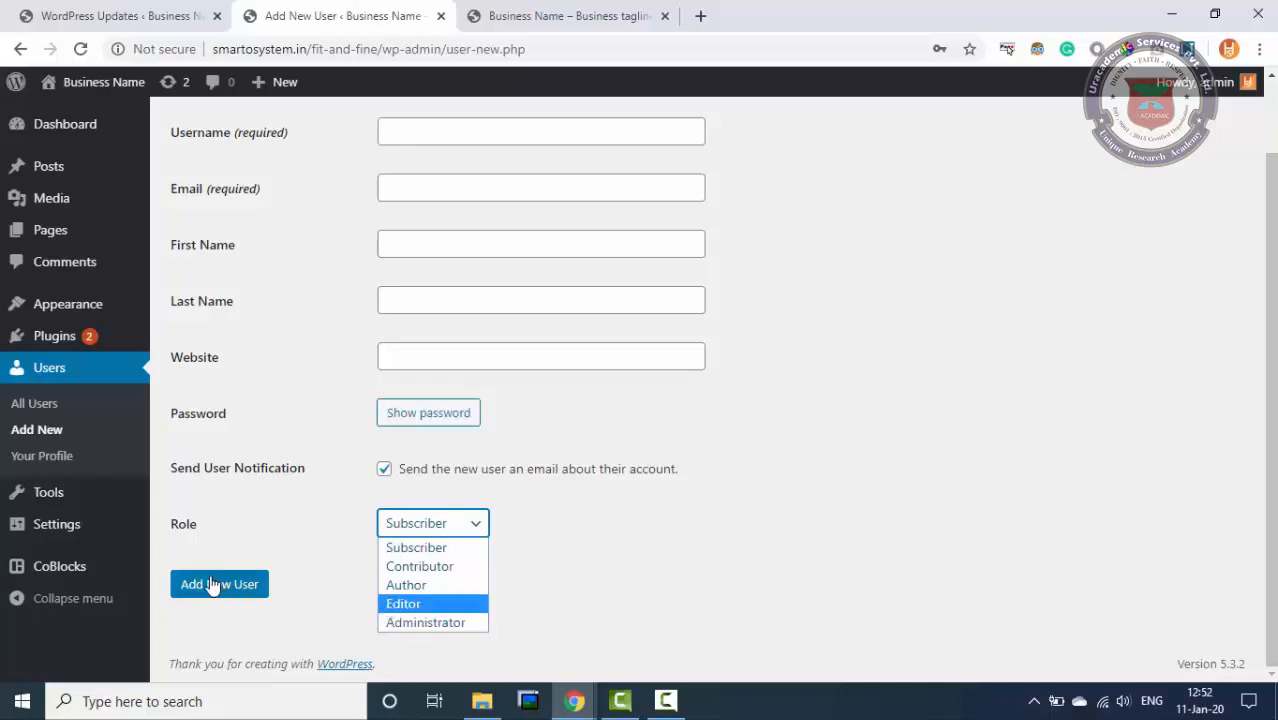
scroll(600, 290, "up", 2)
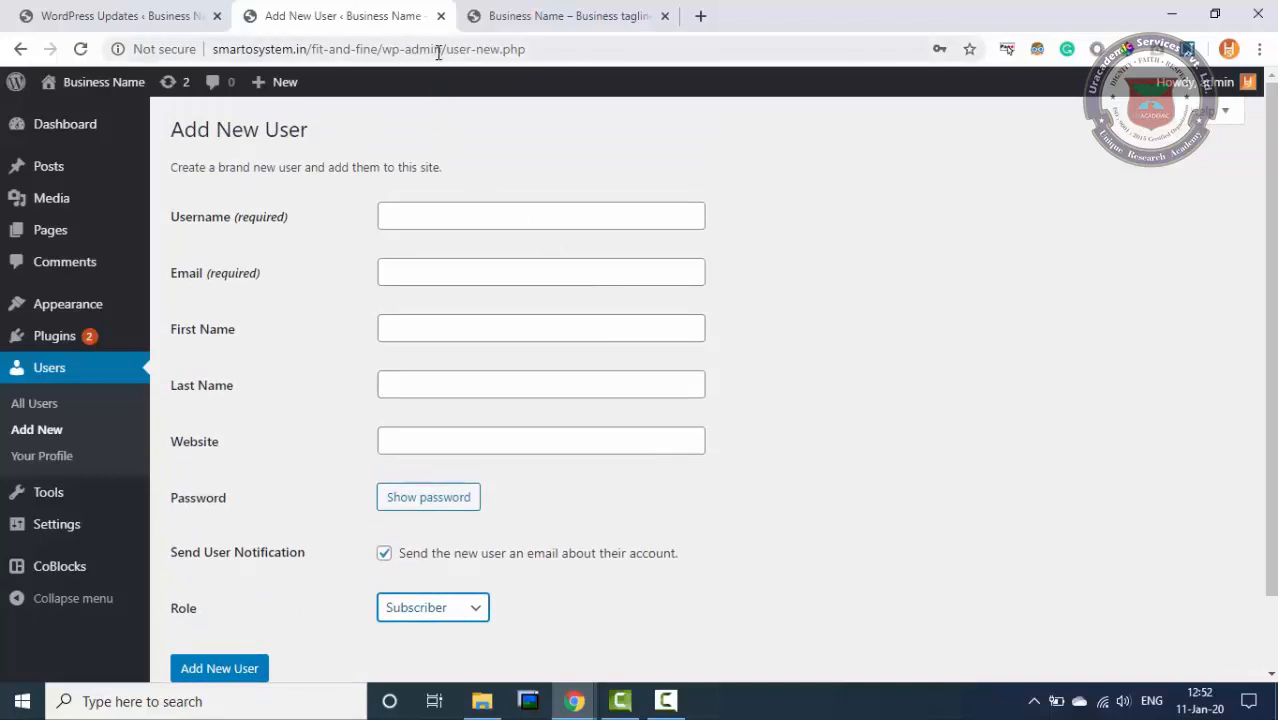
- Copy the site's address up to wp-admin/ and paste it as the address in a new browser tab
left_click_drag(445, 48, 163, 46)
key("ctrl+c")
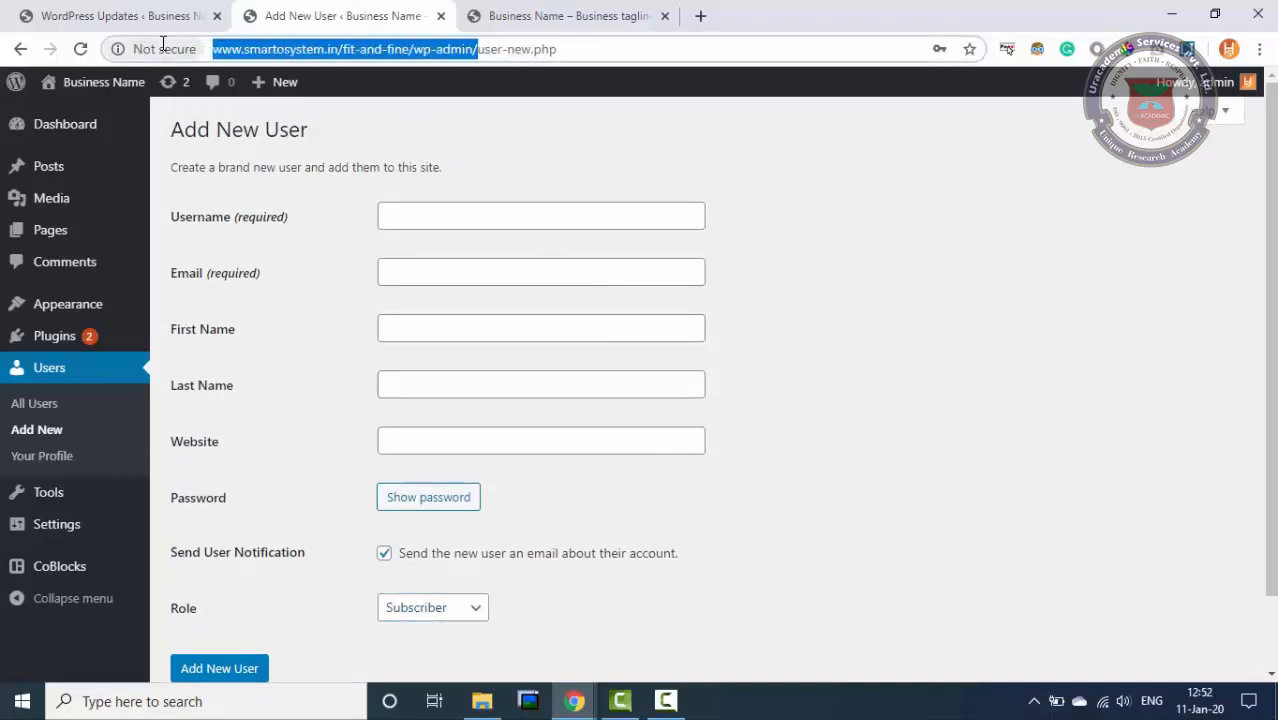
key("BackSpace")
key("ctrl+t")
key("ctrl+v")
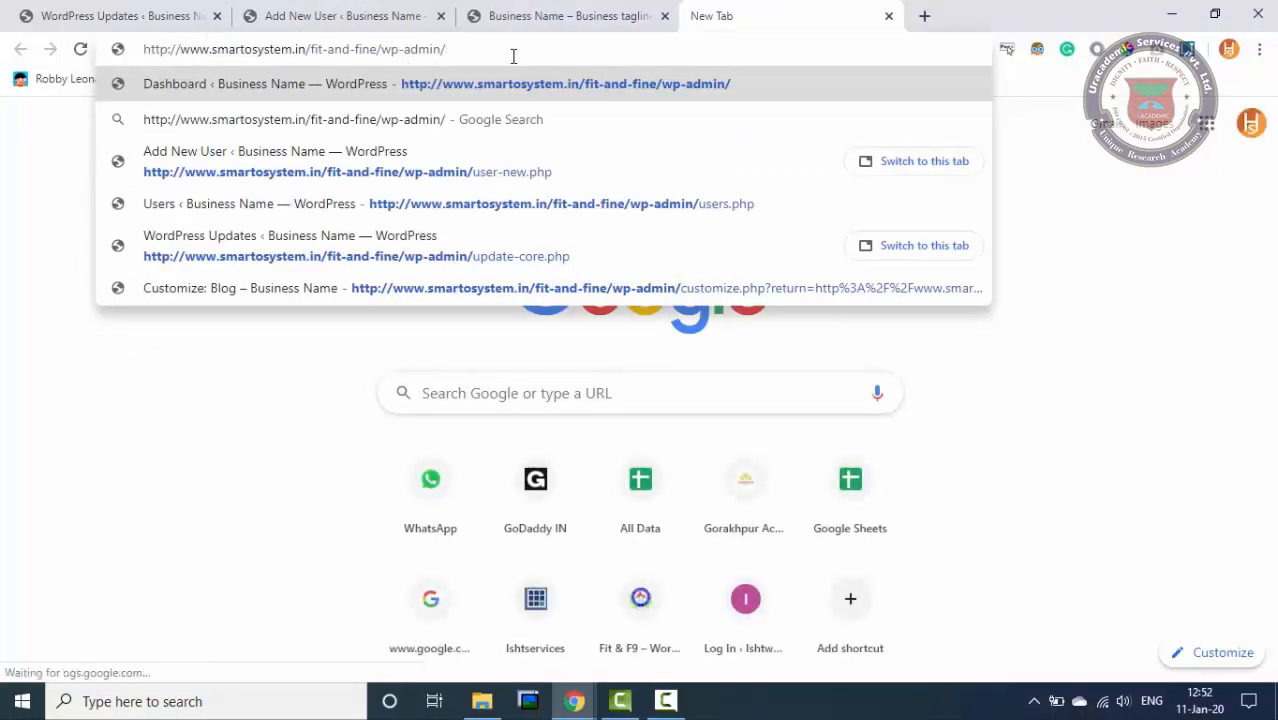
- Return to the WordPress Updates page and close the Add New User tab and the blank new tab
left_click(143, 8)
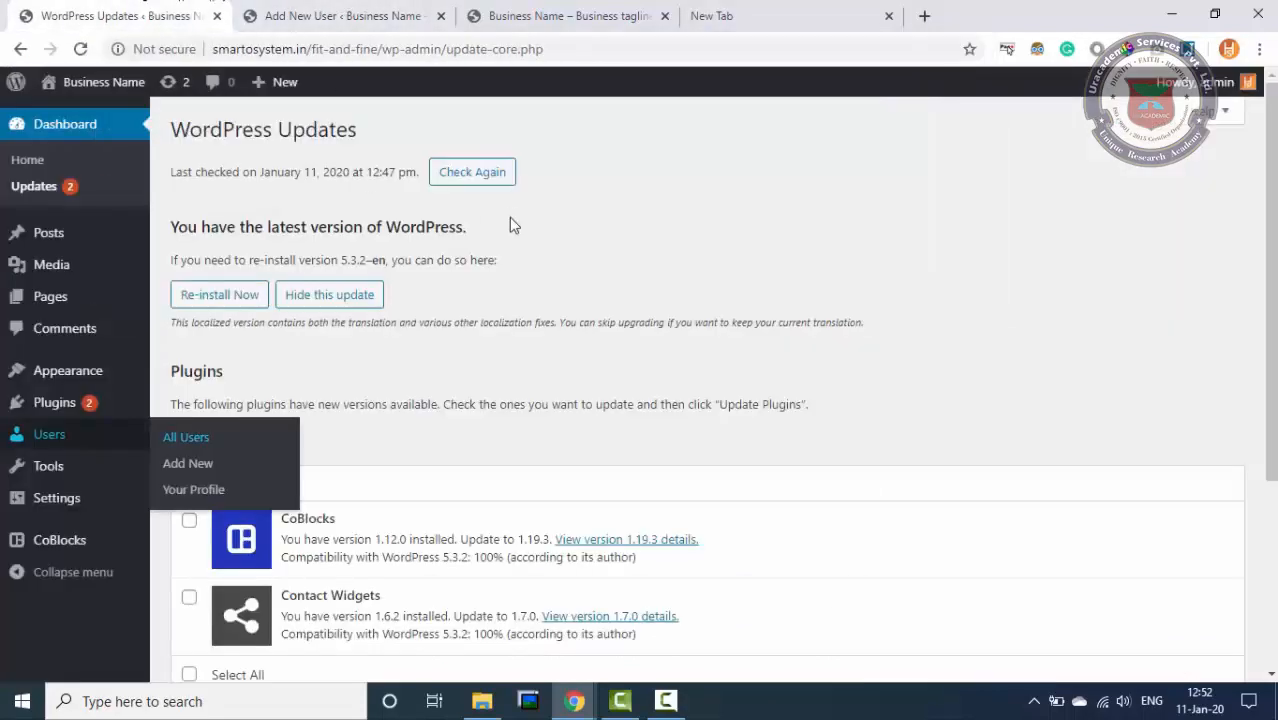
left_click(441, 16)
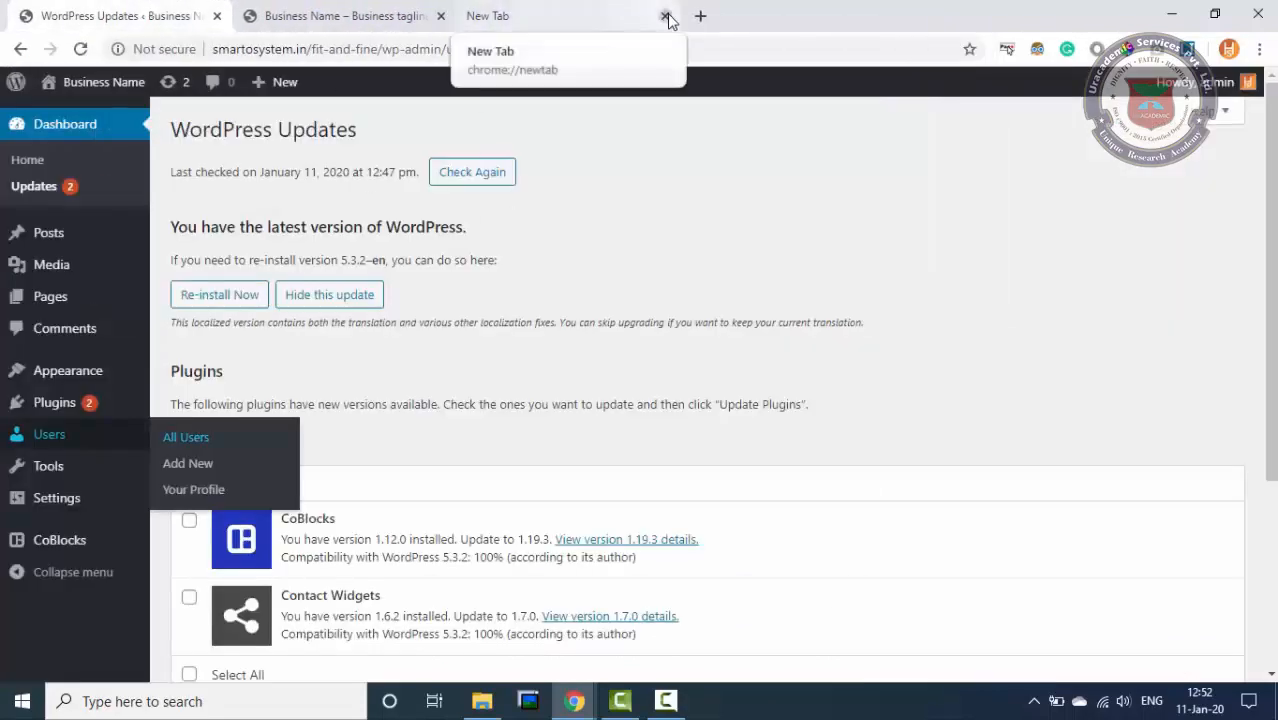
left_click(665, 16)
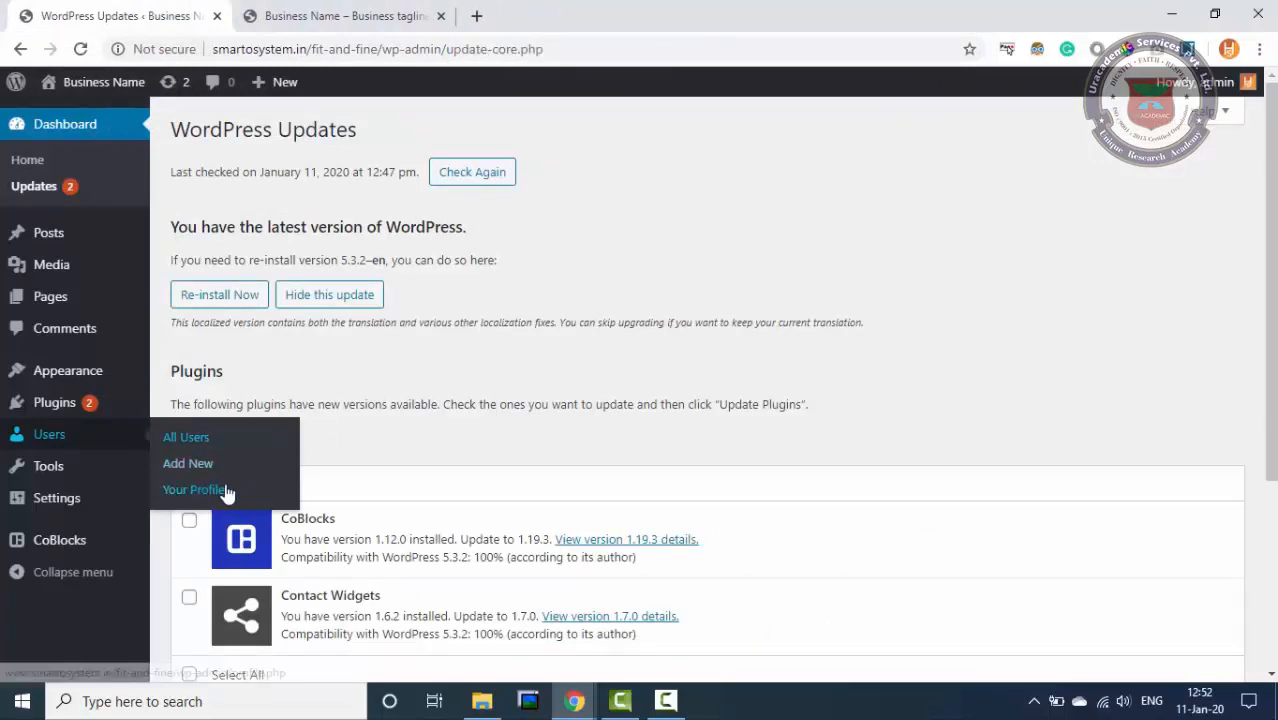
- Review the Tools and Settings options, and open General Settings in a separate browser tab
mouse_move(52, 466)
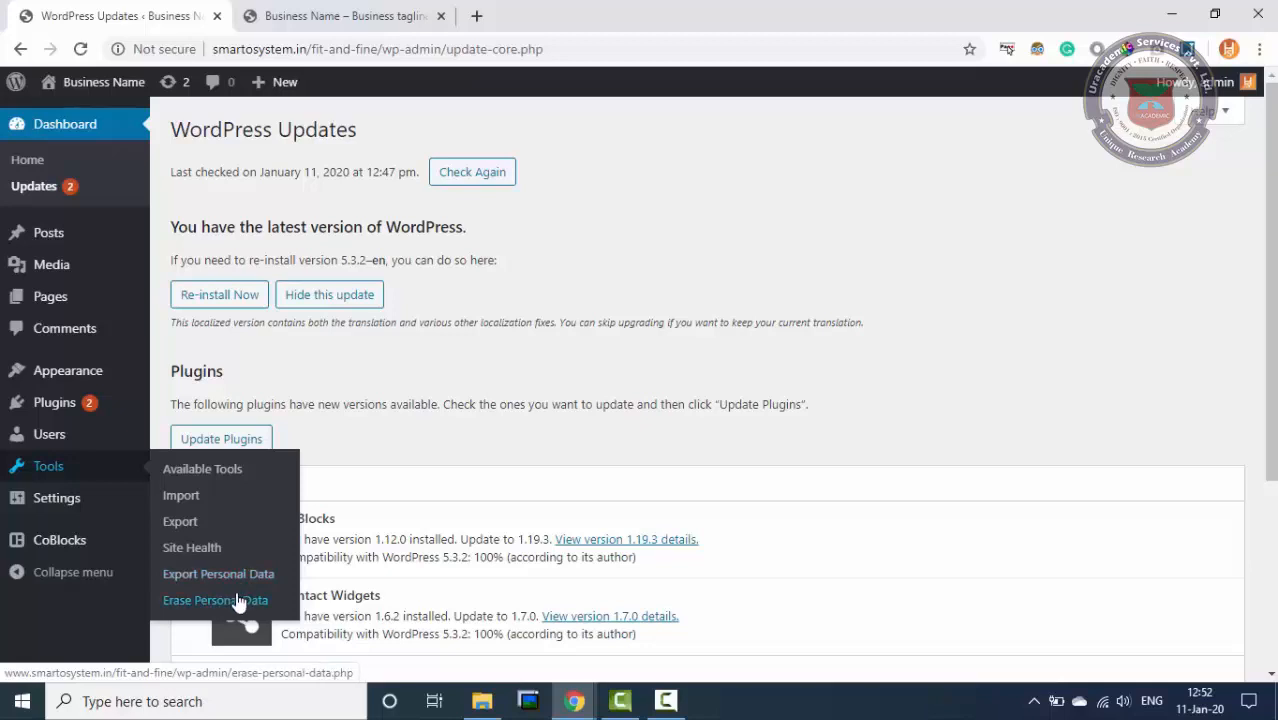
mouse_move(108, 513)
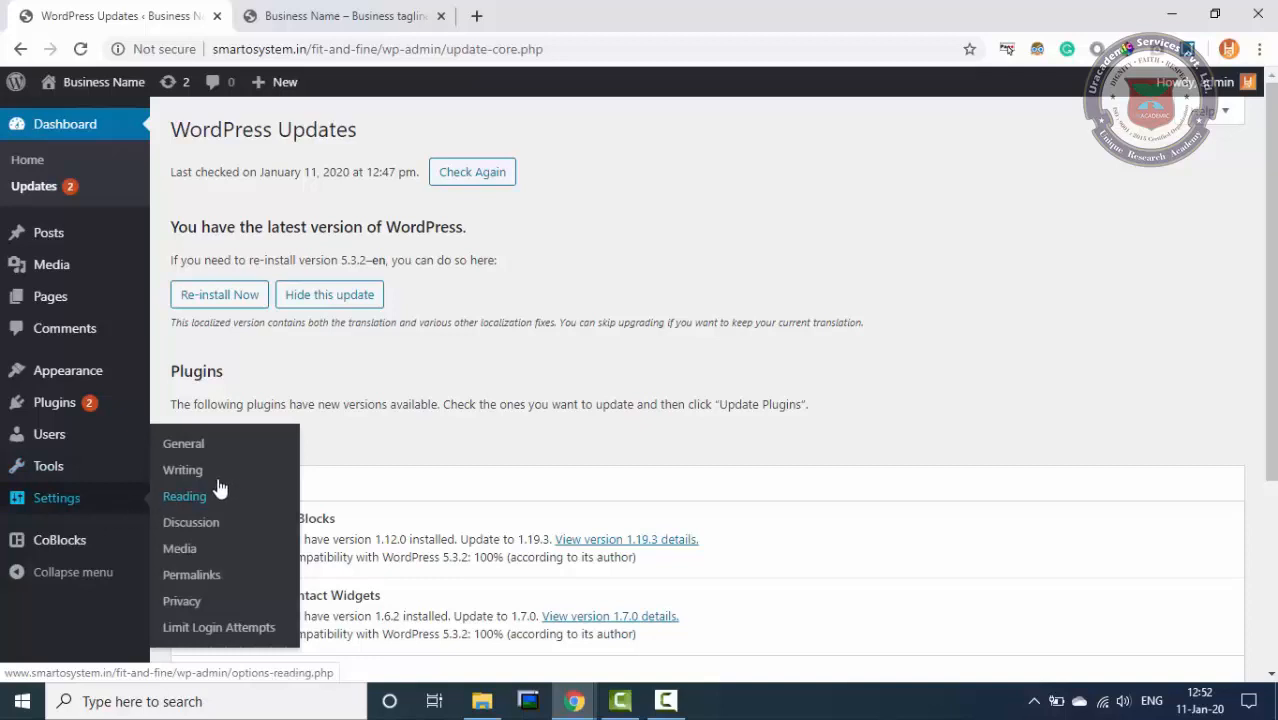
right_click(196, 446)
left_click(214, 455)
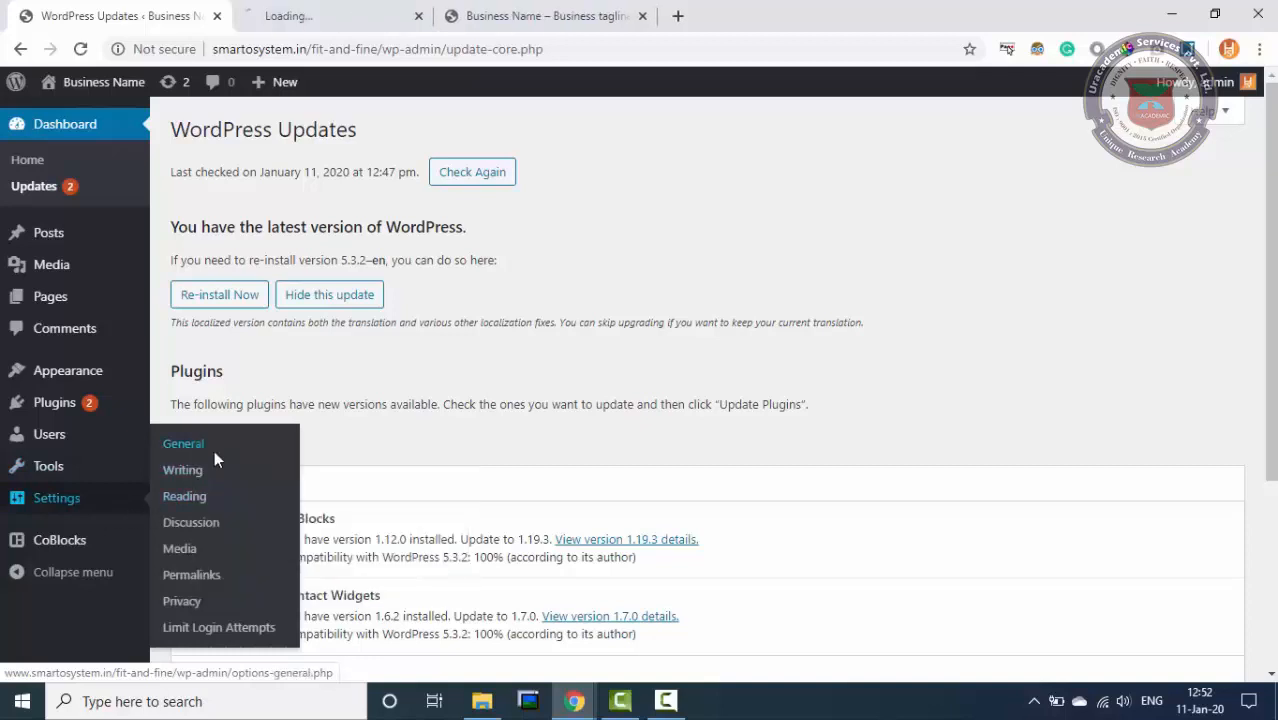
left_click(318, 10)
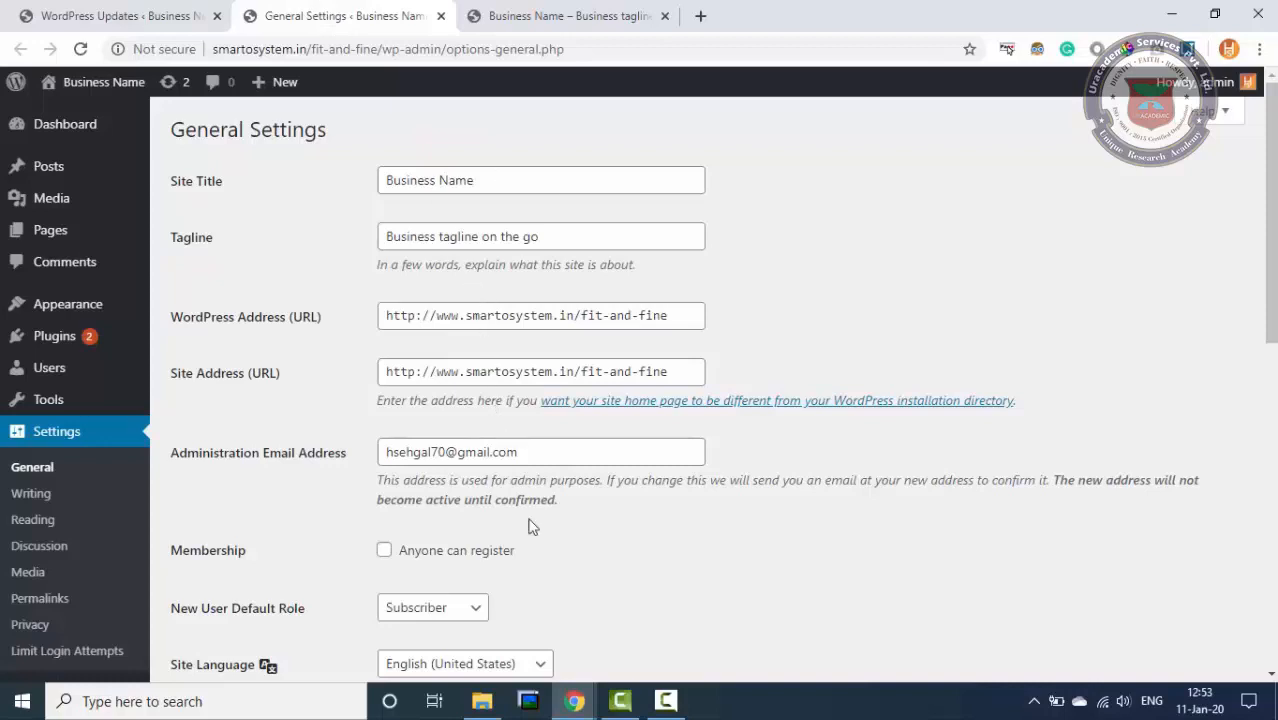
- Look through the General Settings and tick the Membership option that lets anyone register, without saving
scroll(532, 527, "down", 2)
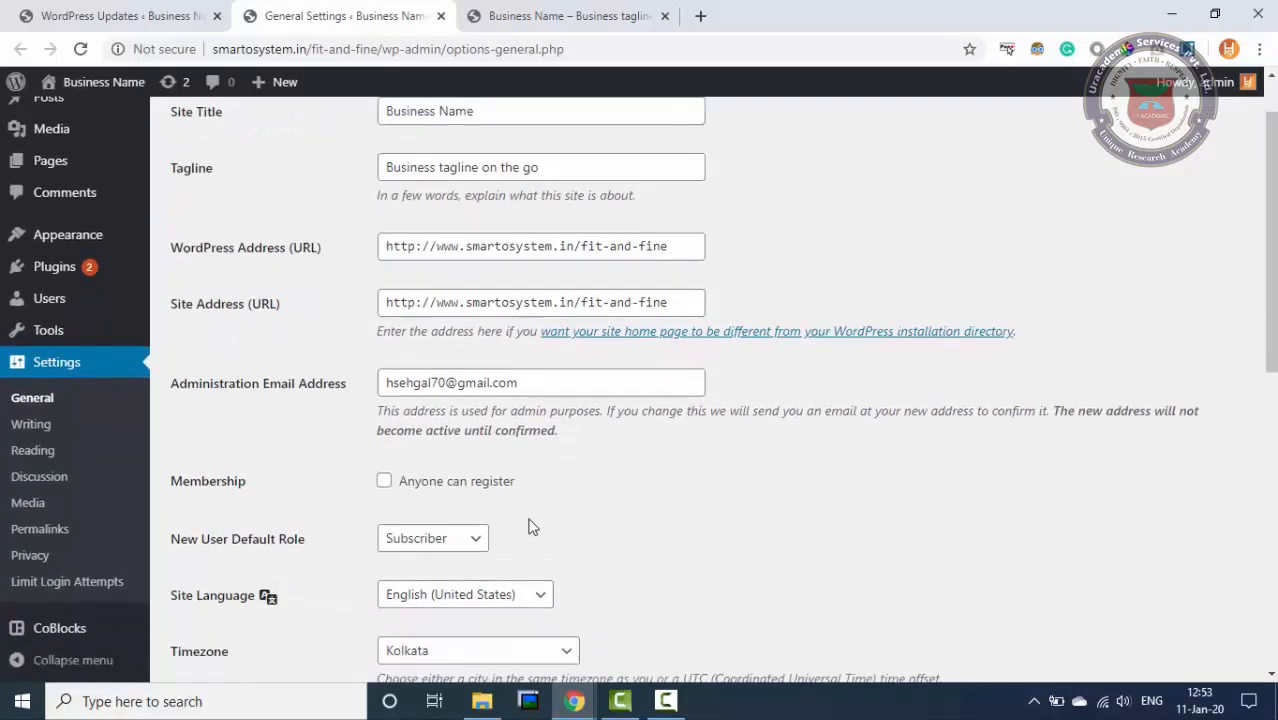
scroll(335, 447, "down", 2)
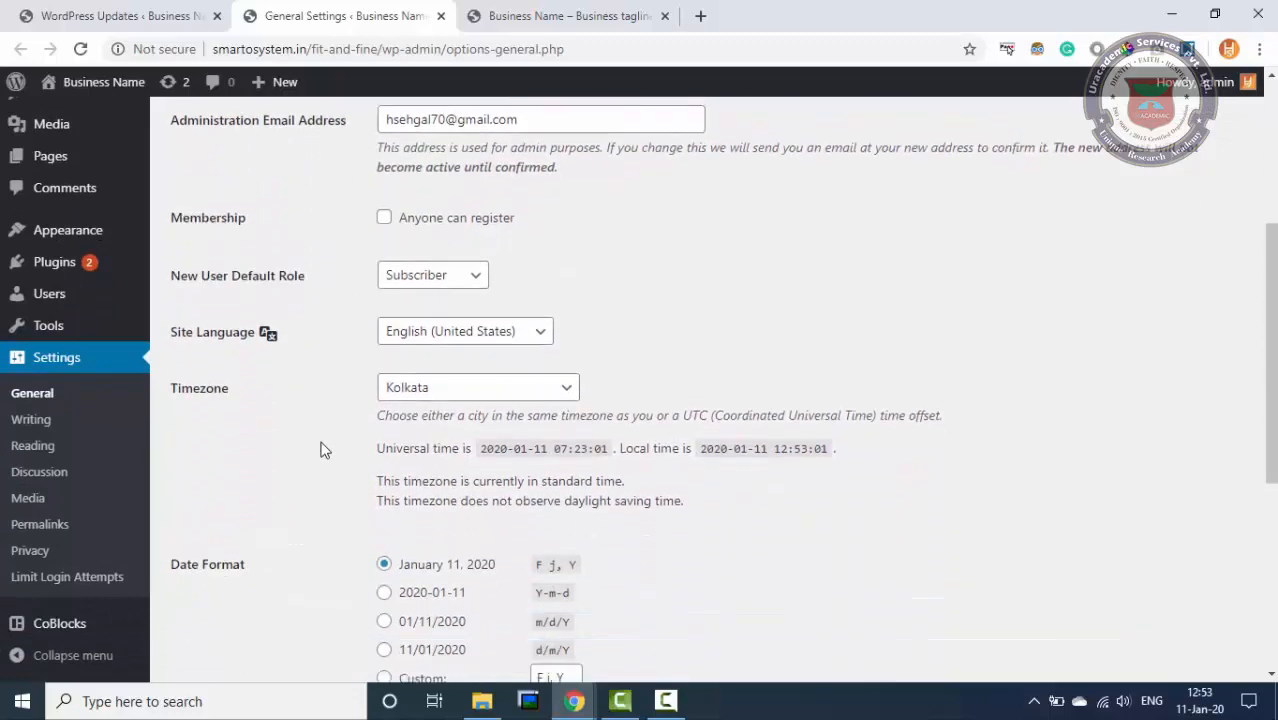
scroll(270, 408, "up", 4)
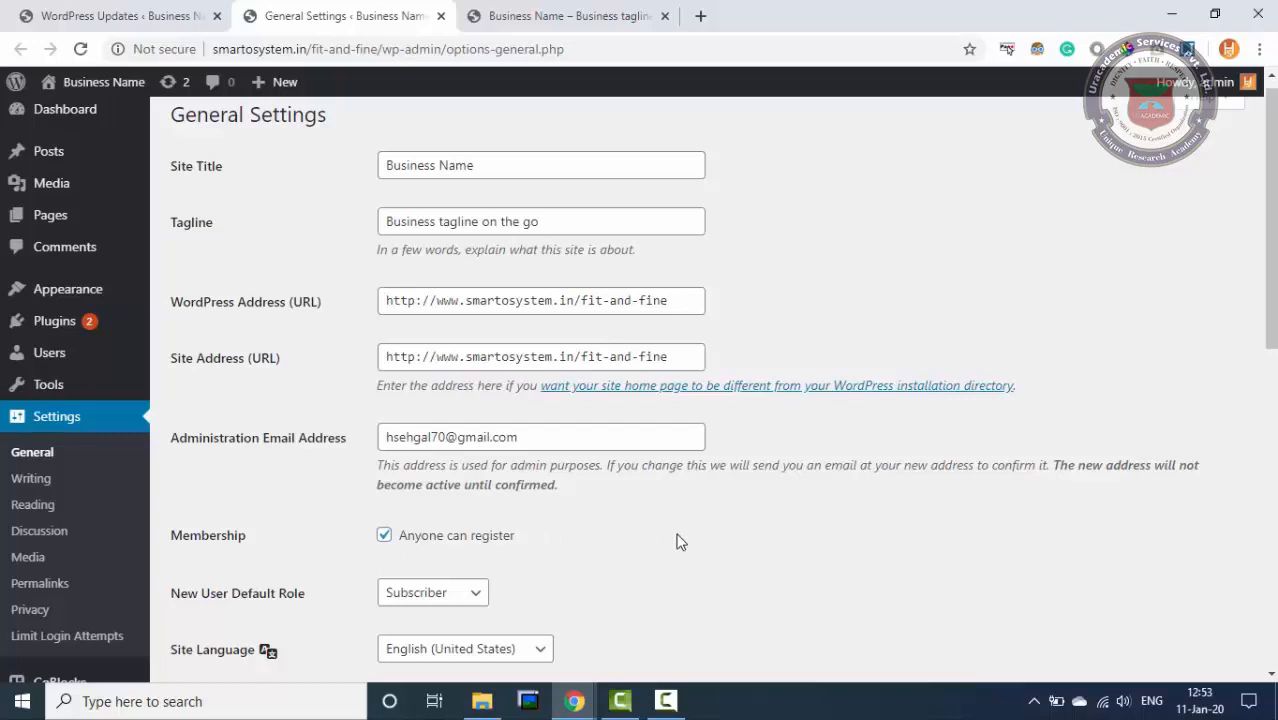
scroll(679, 537, "down", 5)
scroll(467, 287, "up", 2)
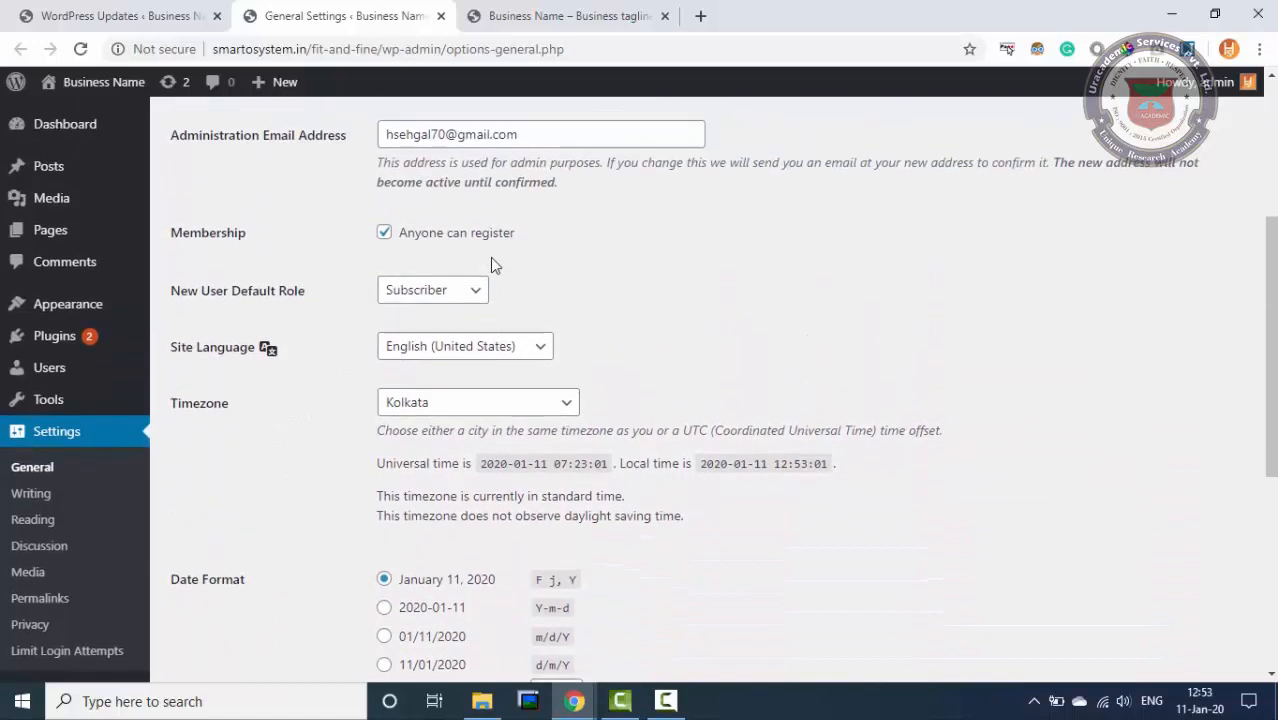
- Check the roles offered as New User Default Role, and view the timezone and date format settings
double_click(429, 297)
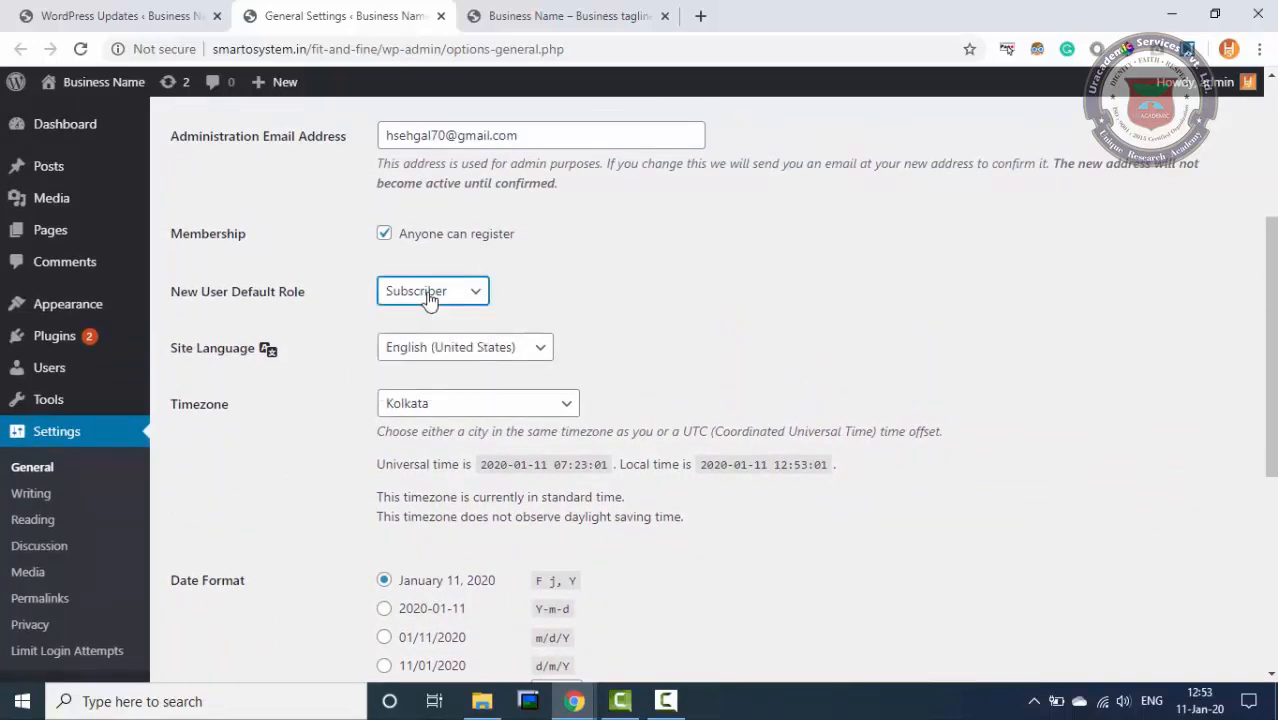
left_click(429, 297)
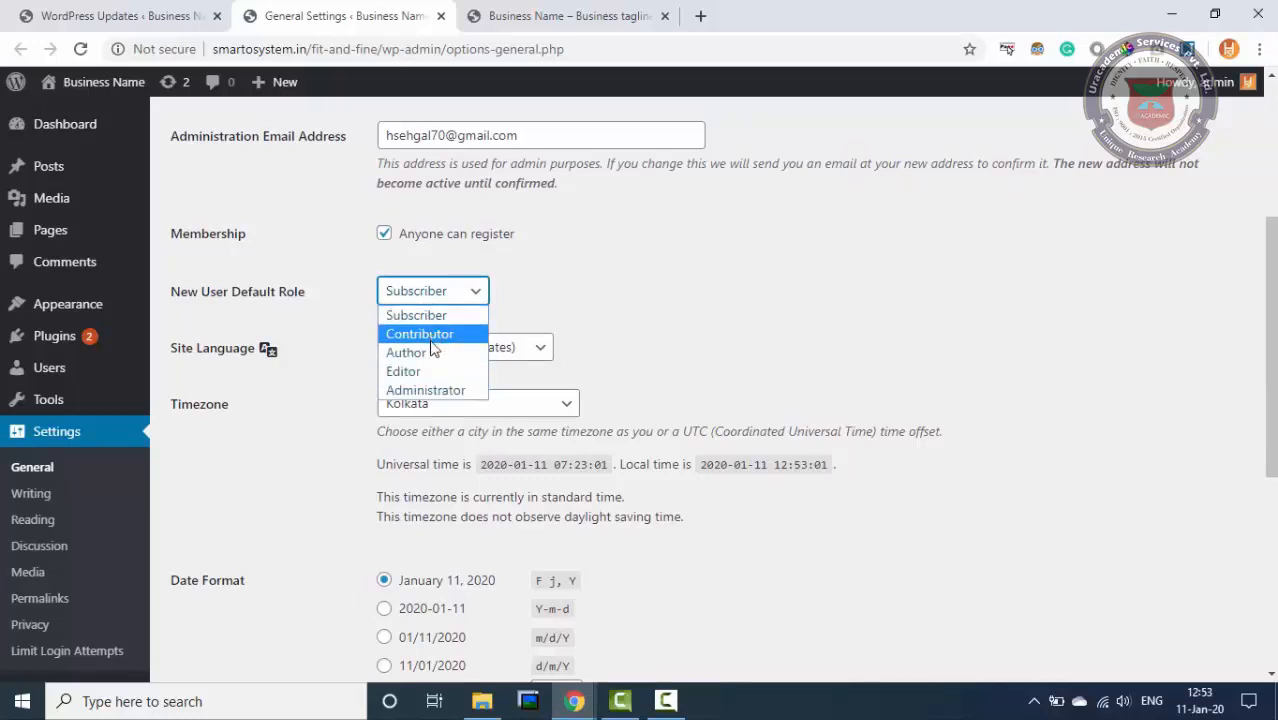
left_click(651, 282)
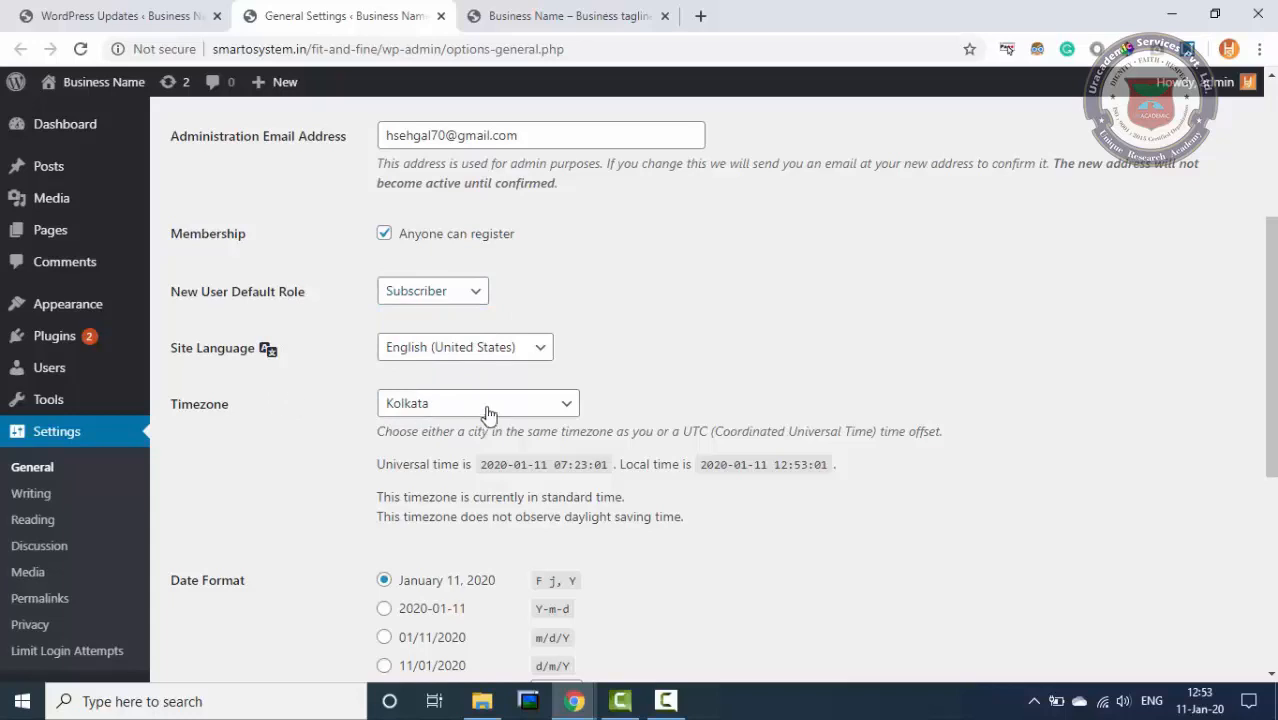
scroll(420, 460, "down", 2)
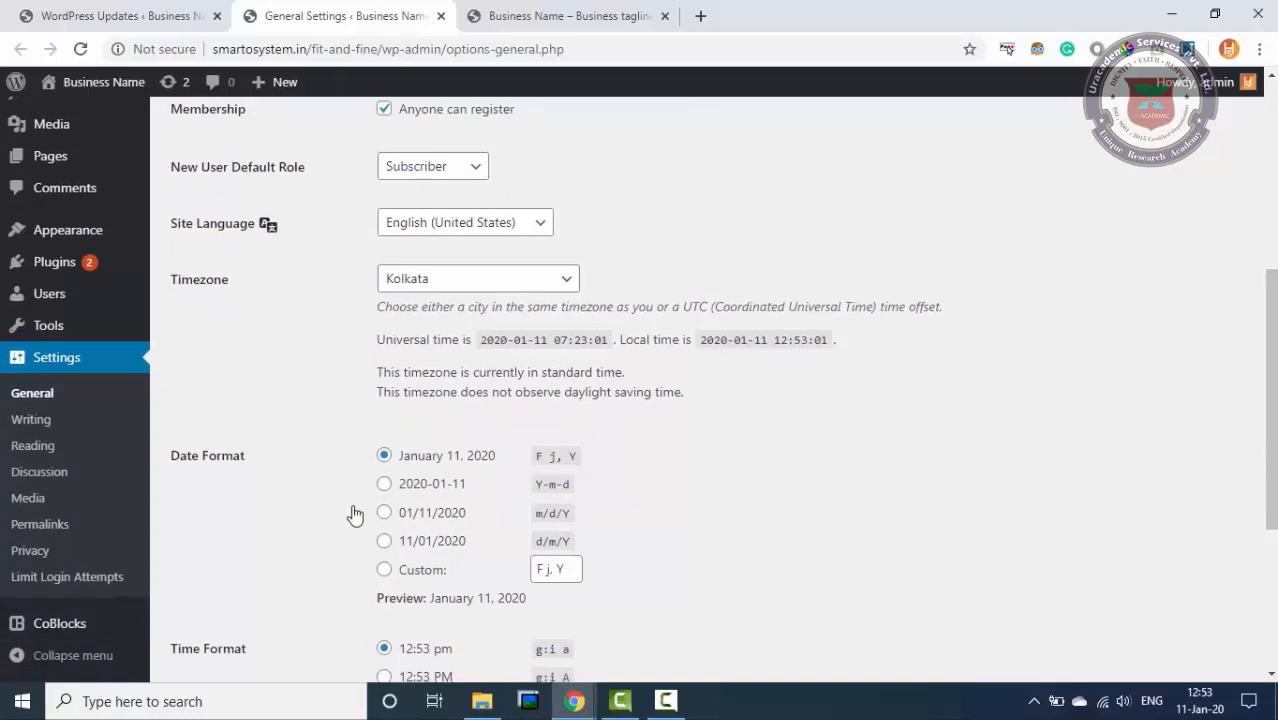
- Open the Writing Settings and examine the default post category and format, post via email and update services options
left_click(45, 420)
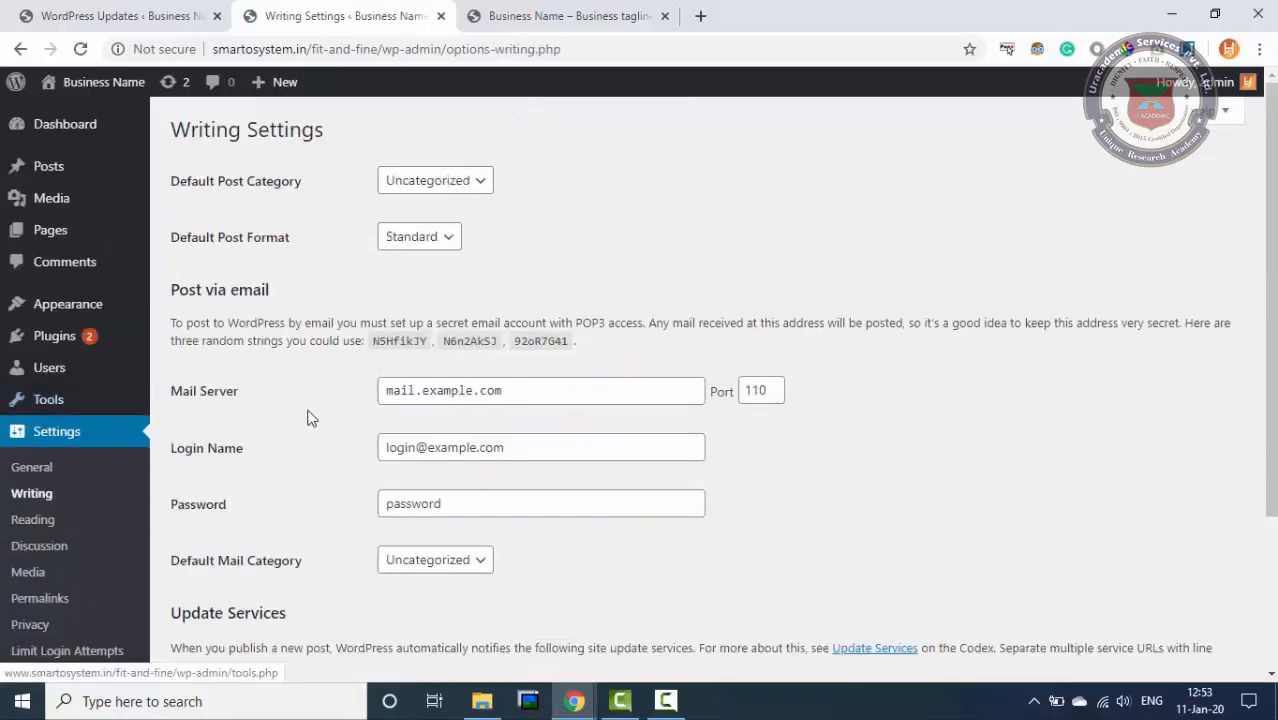
left_click(435, 182)
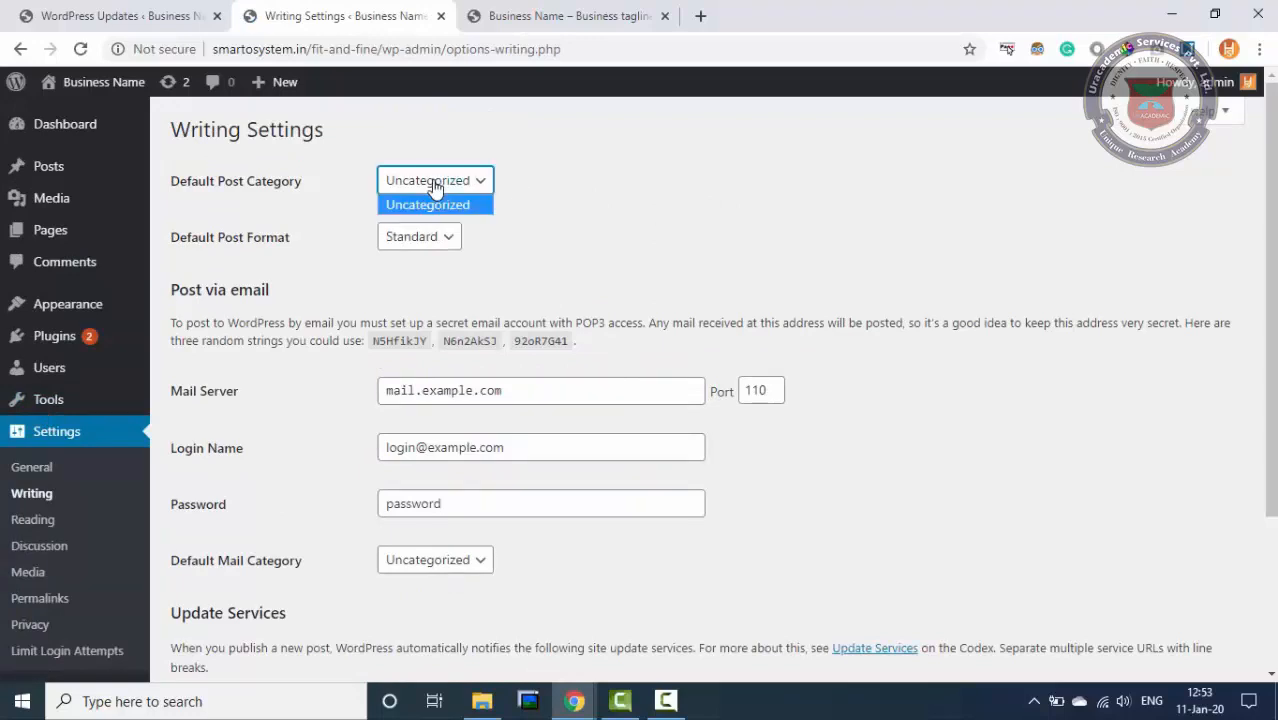
left_click(435, 187)
left_click(442, 246)
left_click(444, 251)
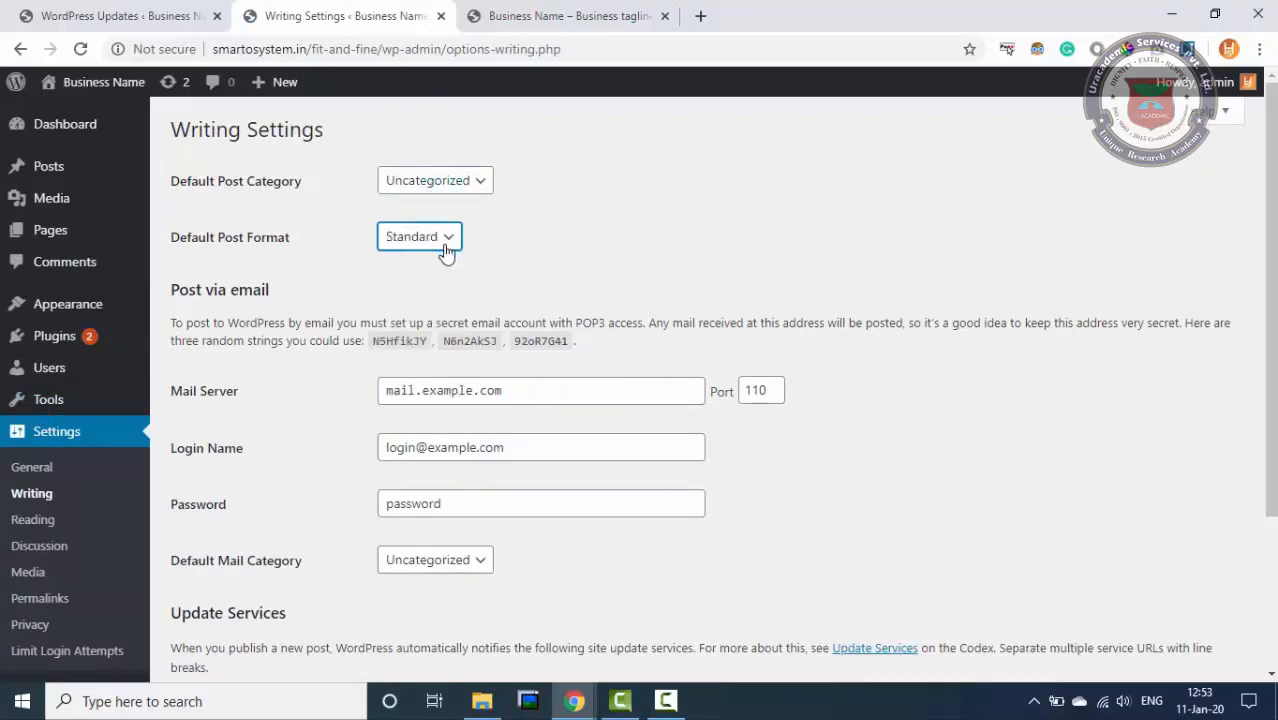
scroll(659, 260, "down", 1)
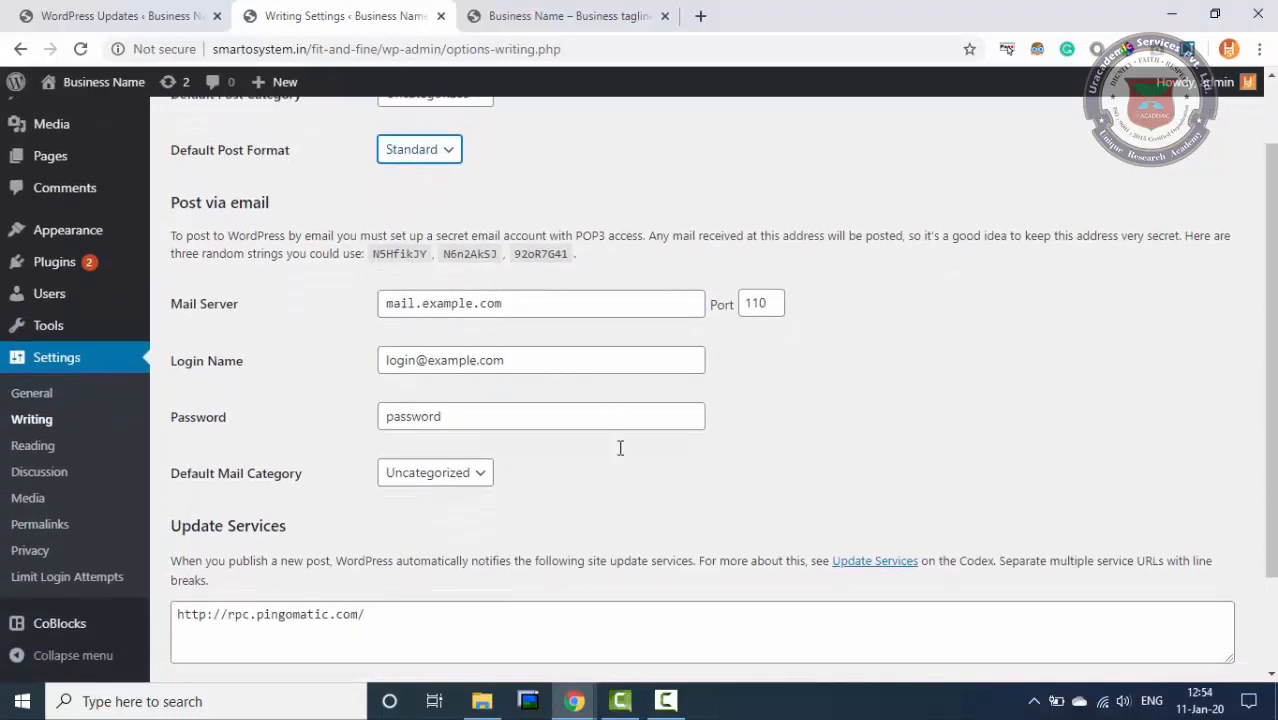
scroll(620, 448, "down", 2)
scroll(619, 505, "up", 2)
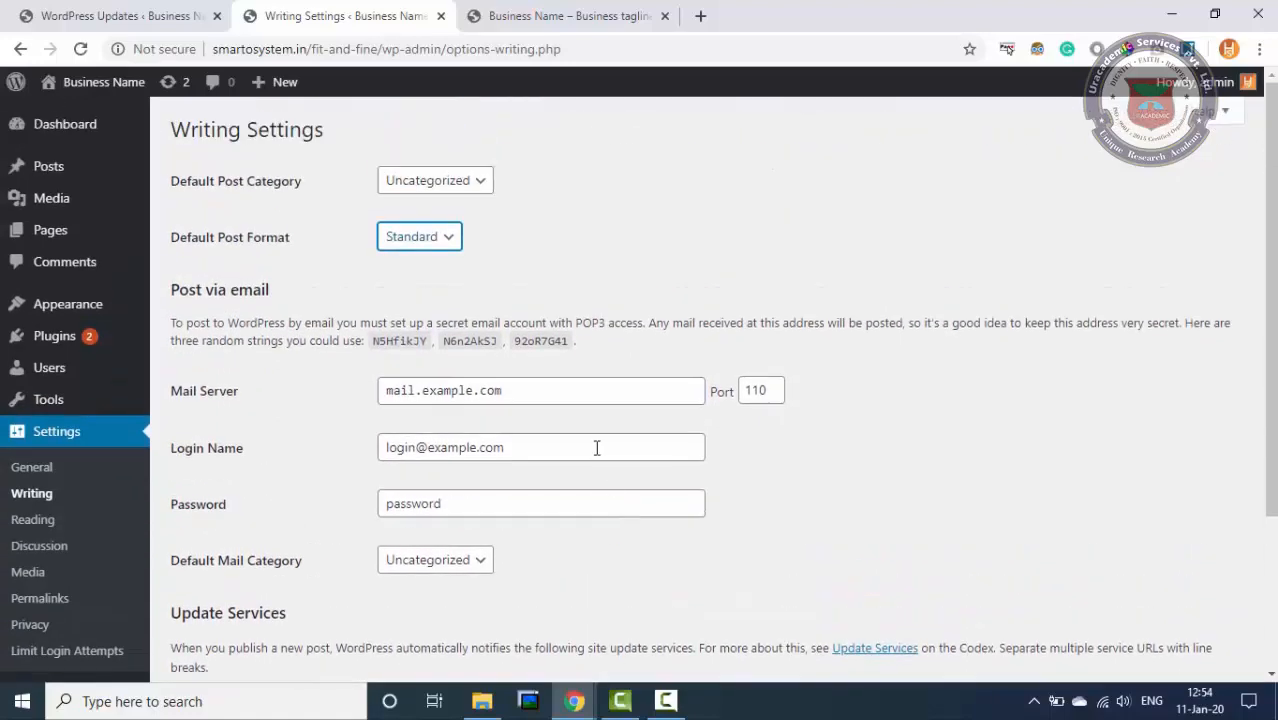
scroll(596, 448, "down", 2)
- Open the Reading Settings and review the homepage display, blog page, feed and search engine visibility options
left_click(70, 450)
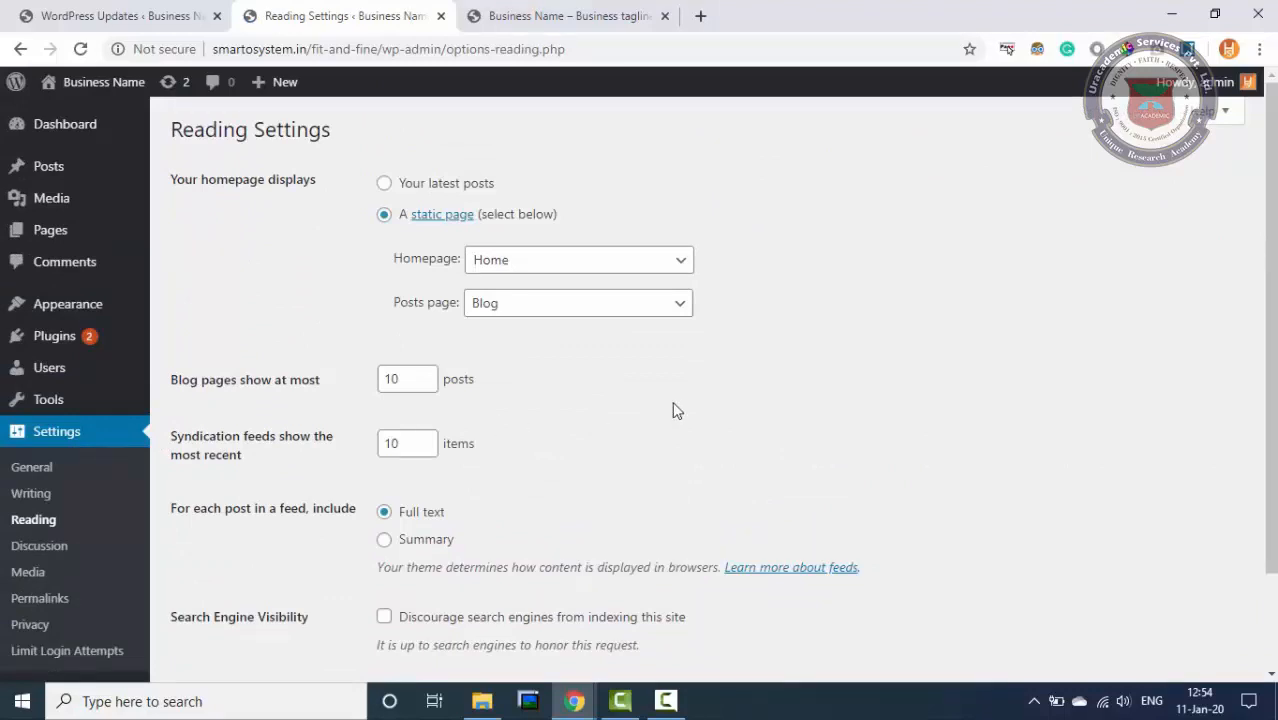
scroll(714, 424, "down", 1)
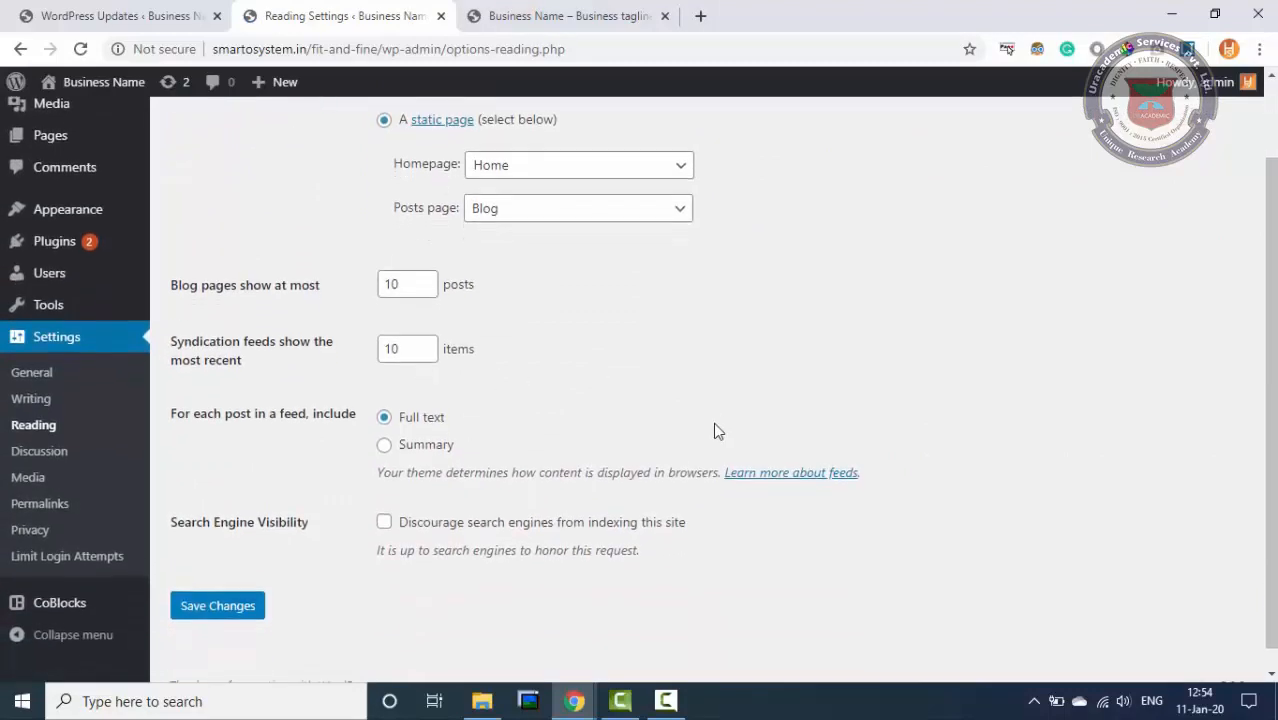
scroll(714, 424, "up", 1)
scroll(714, 431, "down", 1)
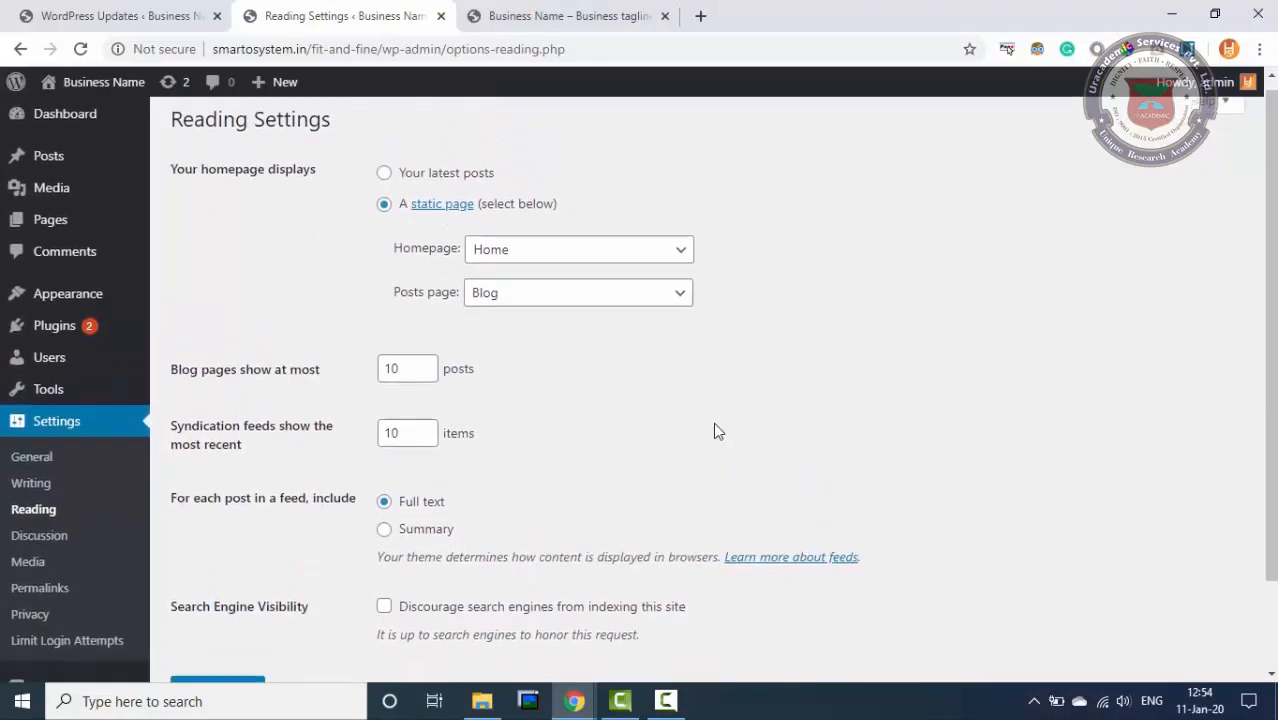
scroll(714, 431, "down", 1)
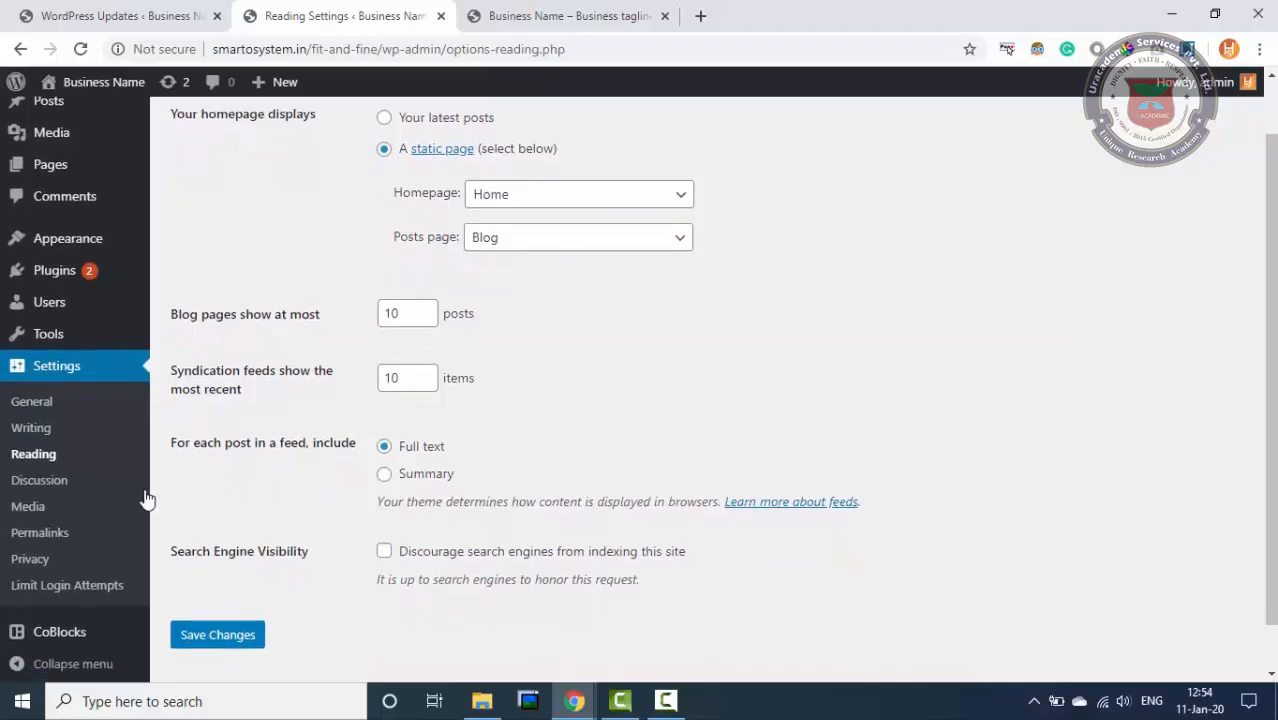
- Open the Discussion Settings and review the comment, moderation, blacklist and avatar options
left_click(72, 487)
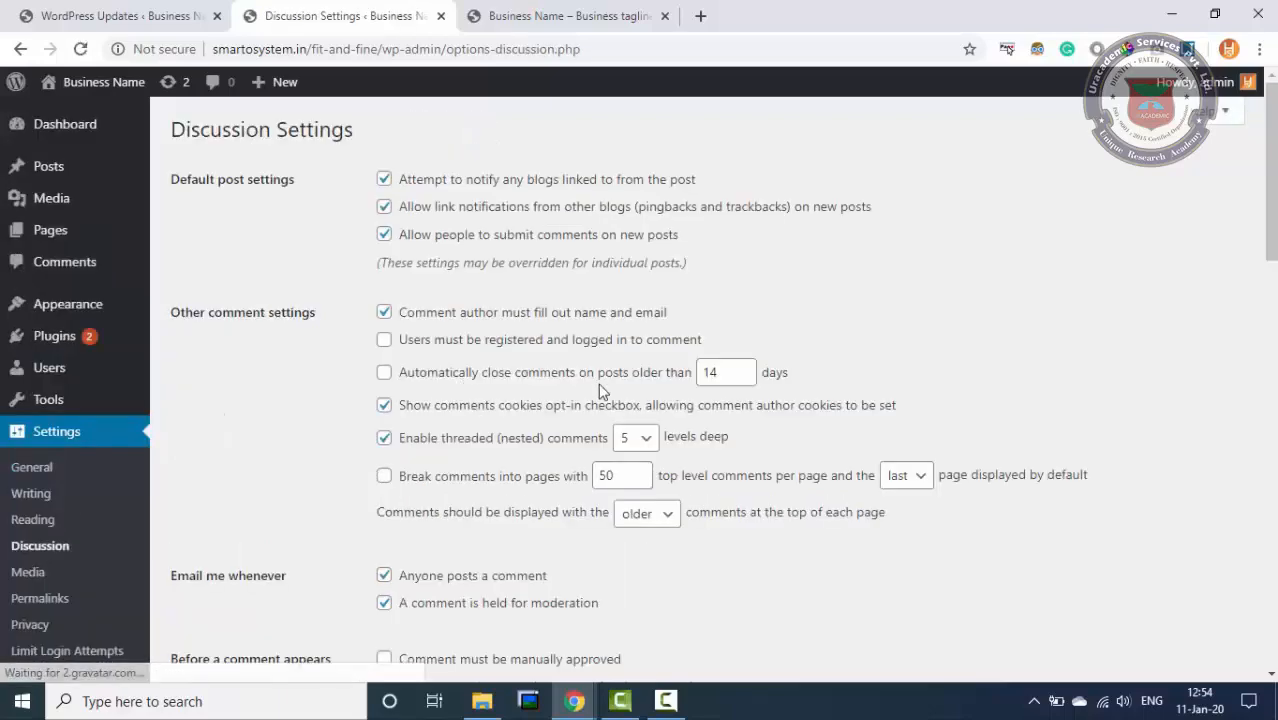
scroll(573, 380, "down", 3)
scroll(572, 380, "down", 3)
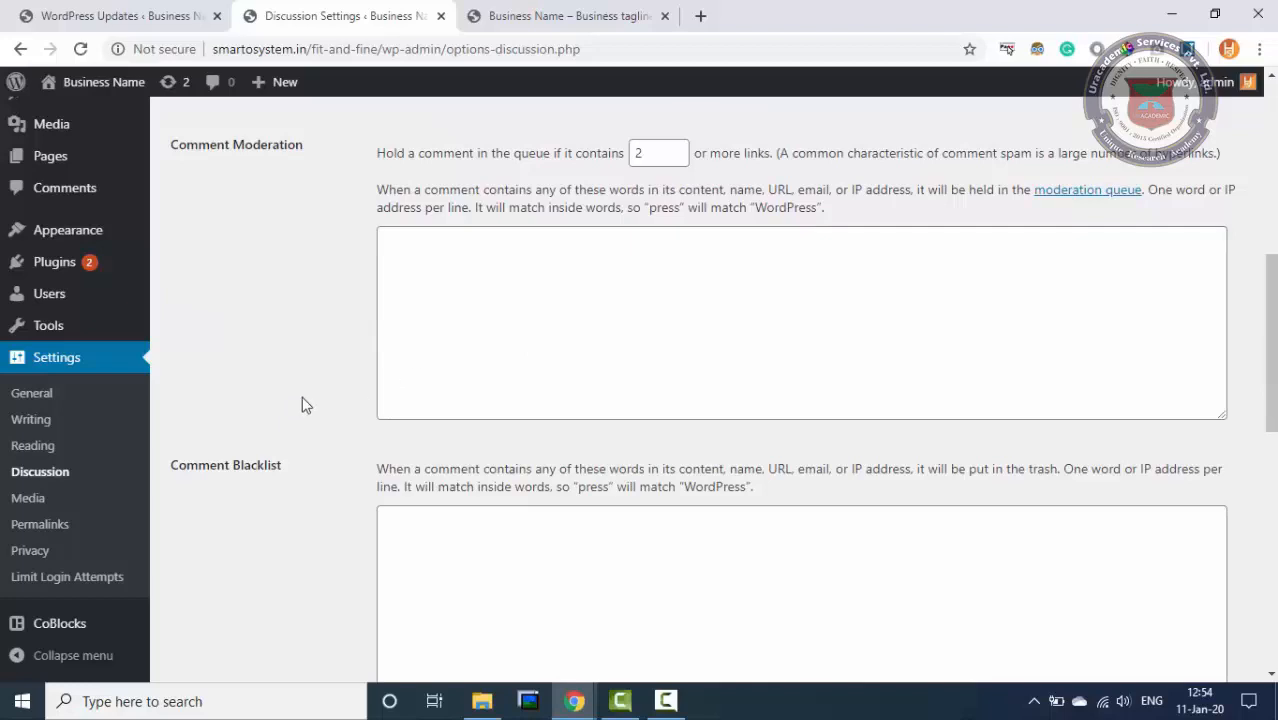
scroll(303, 402, "down", 3)
scroll(303, 404, "down", 2)
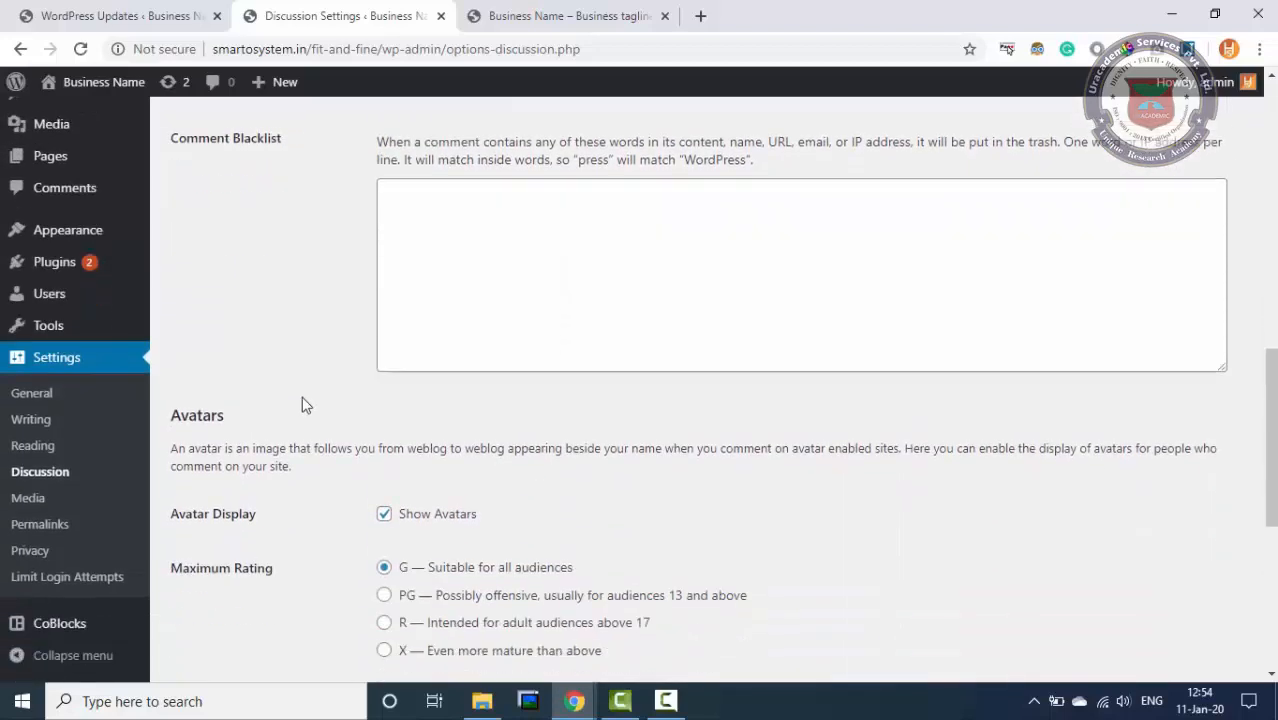
- Open the Media Settings and review the image size limits and the options for uploading files
left_click(69, 504)
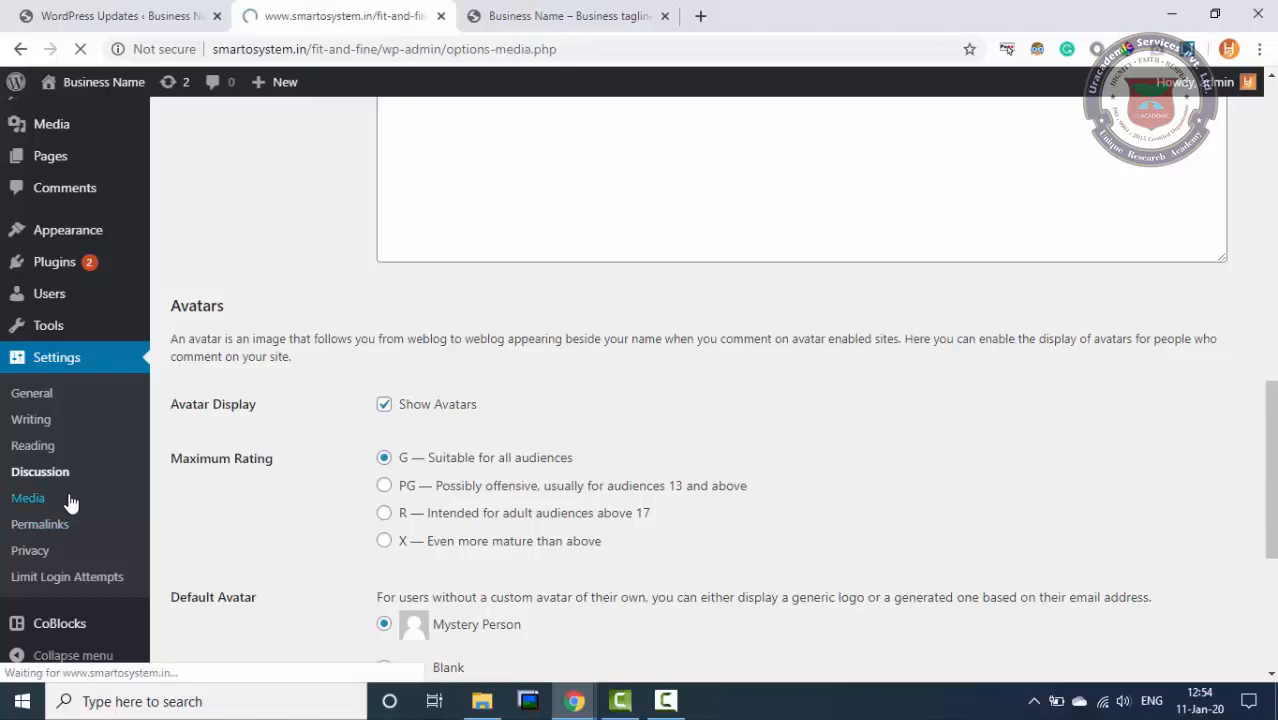
scroll(455, 482, "down", 1)
scroll(455, 482, "down", 2)
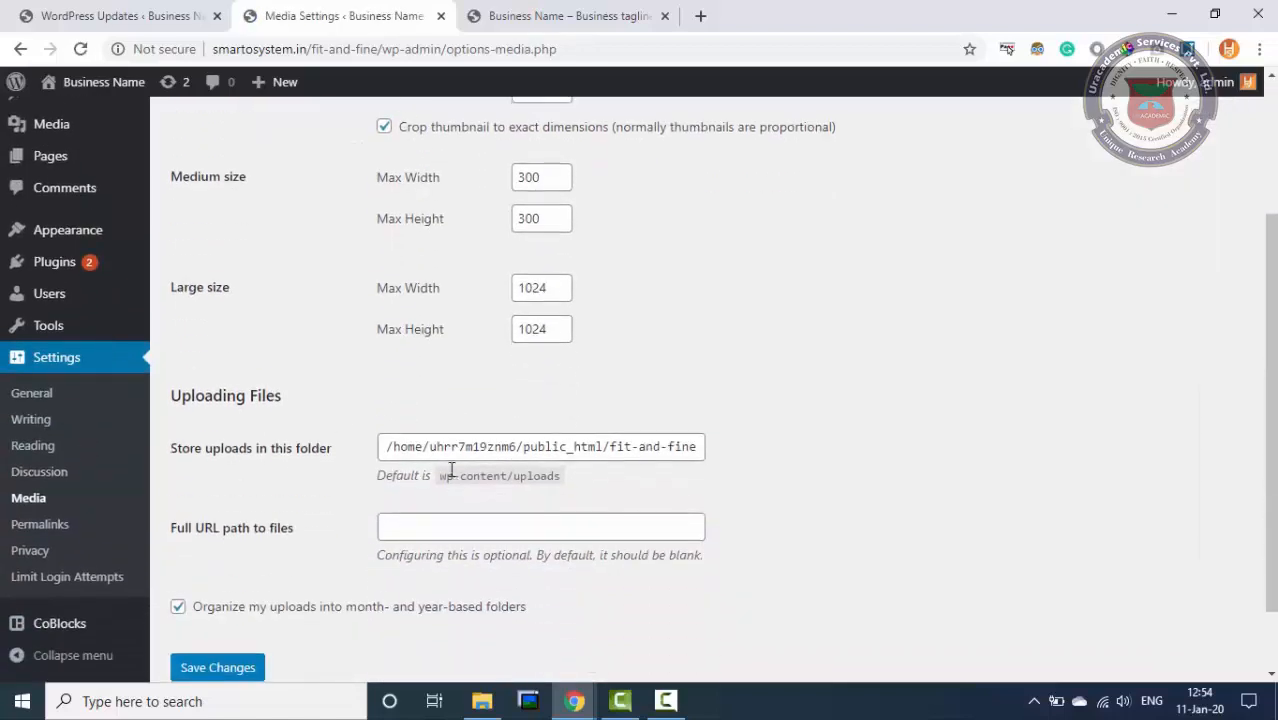
- Open the Permalink Settings and compare the Plain, Day and name, and Post name URL structures
left_click(76, 522)
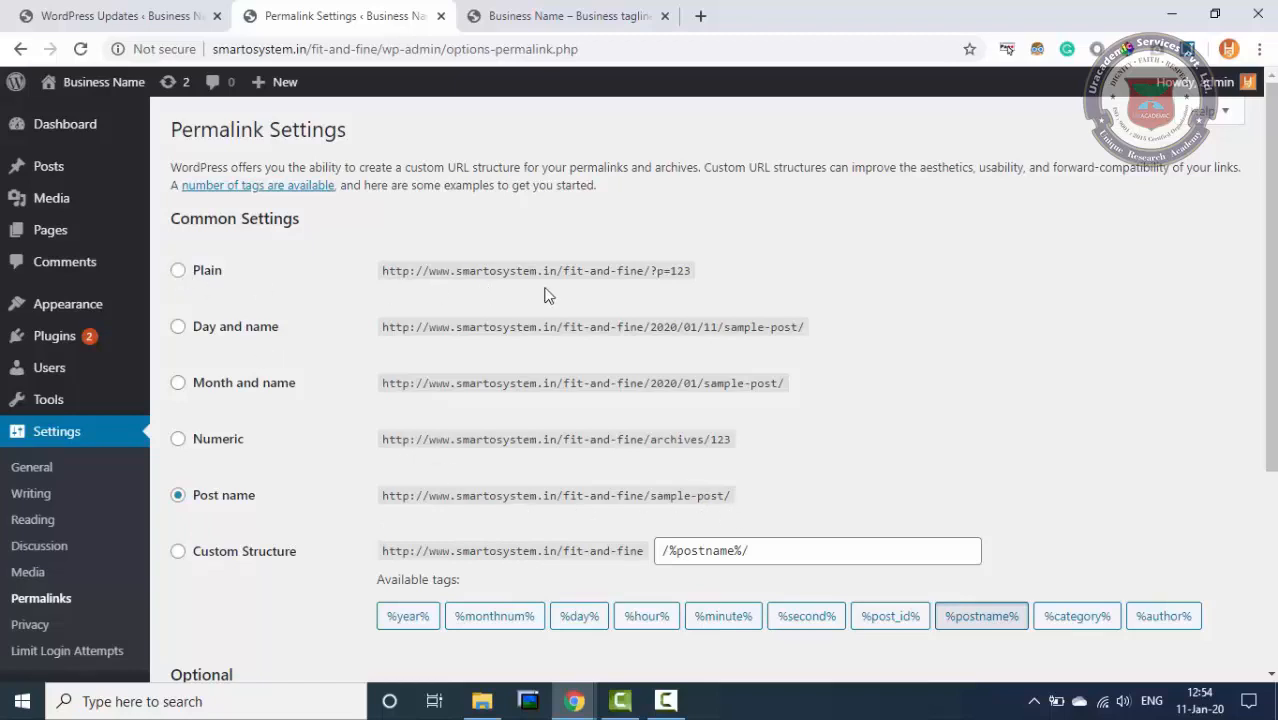
left_click_drag(668, 270, 694, 272)
left_click(690, 276)
left_click_drag(650, 327, 803, 324)
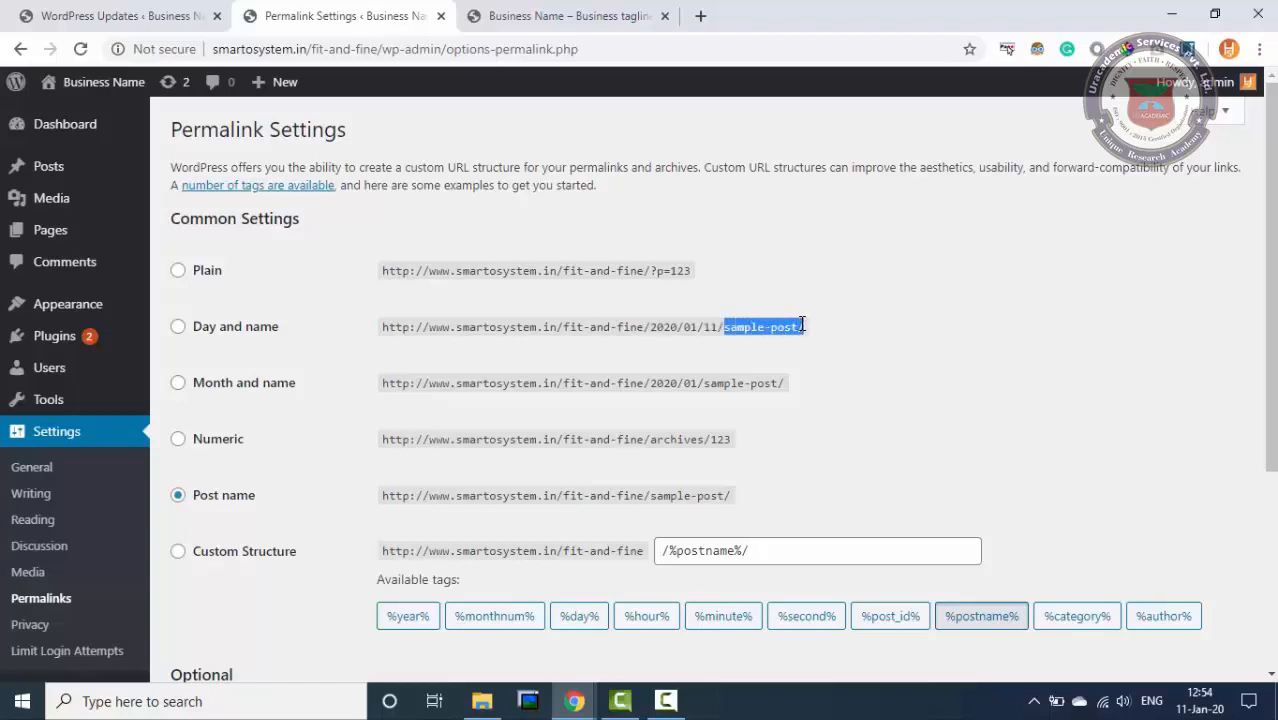
left_click(534, 496)
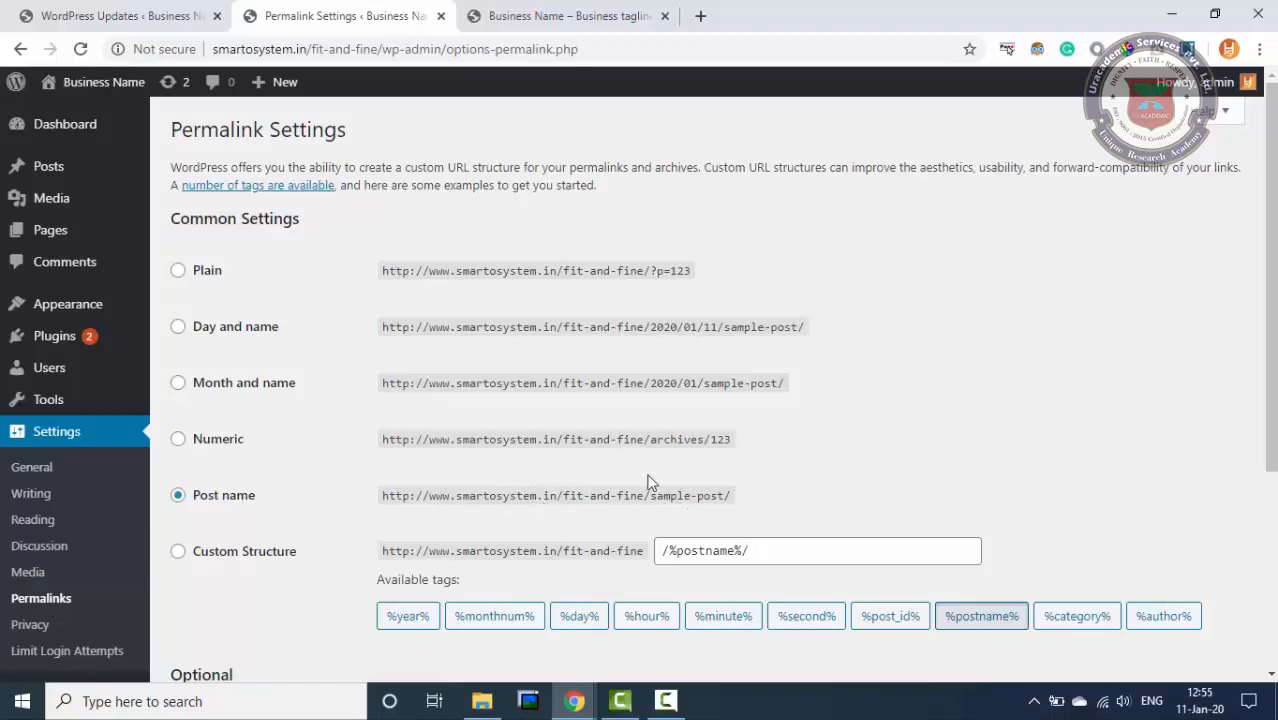
- Compare the live site's address with the permalink structures, and review the custom structure tags and optional category and tag bases
left_click(565, 15)
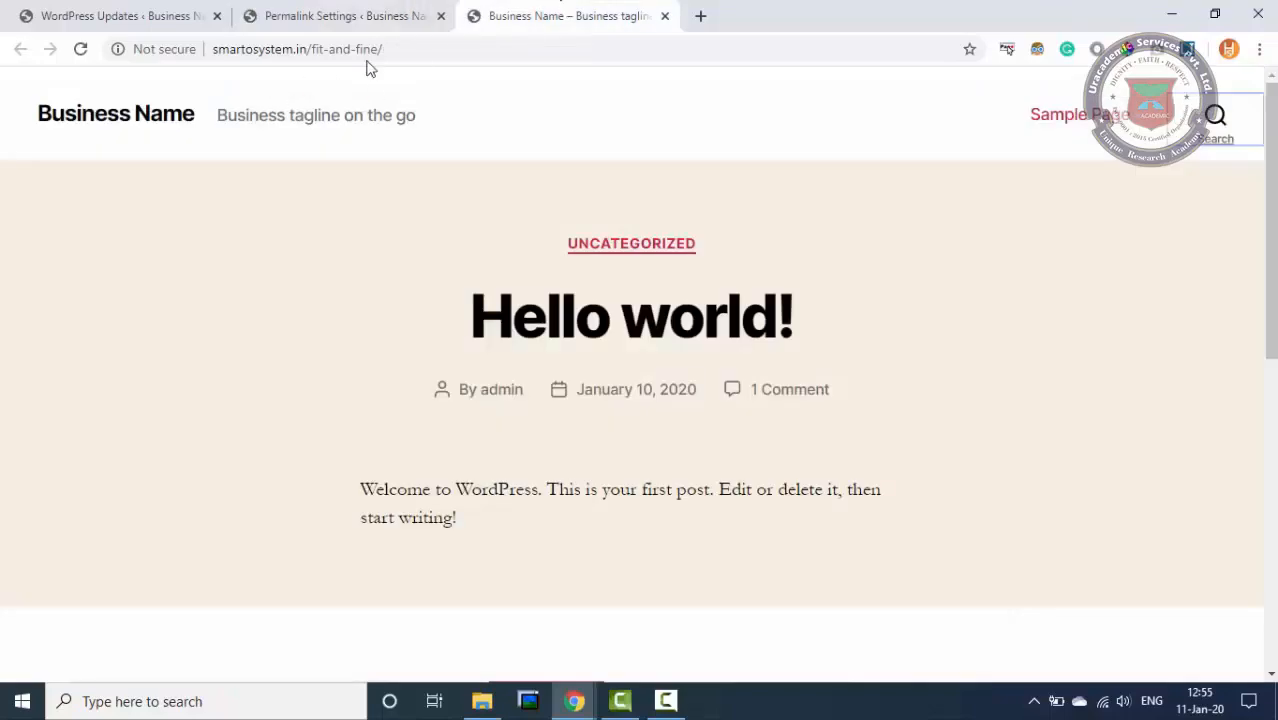
left_click(420, 47)
left_click(375, 10)
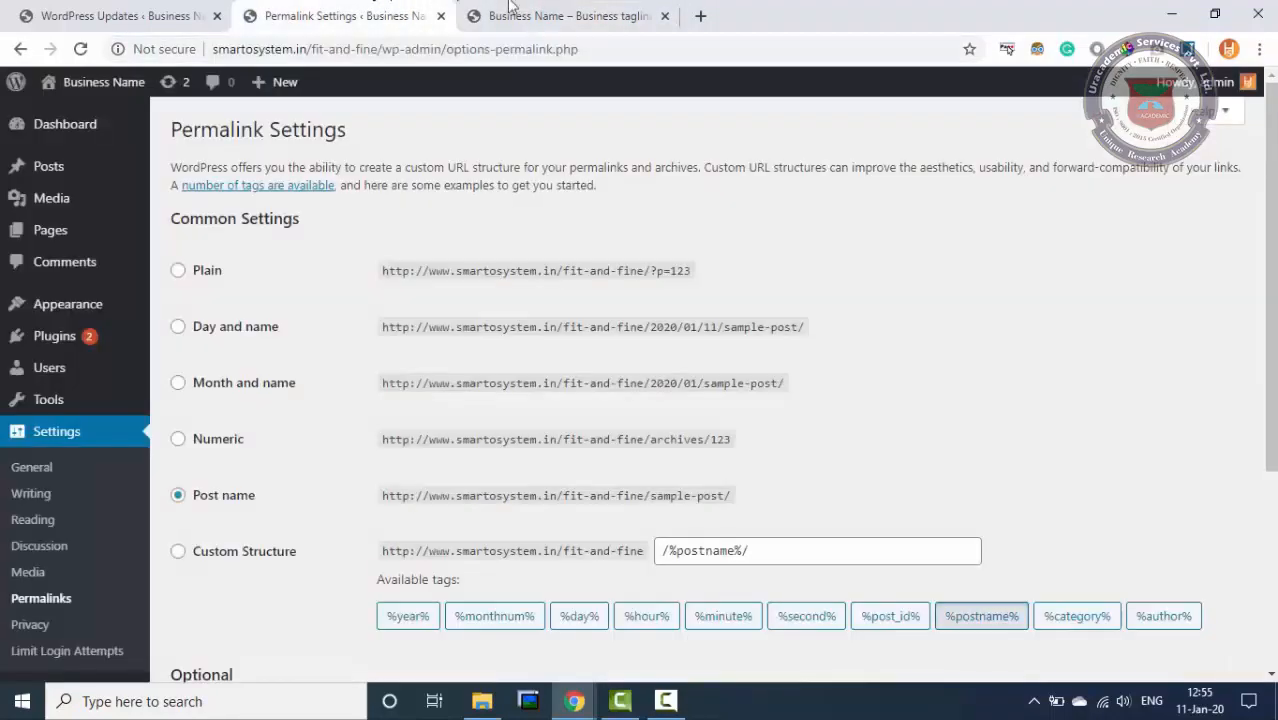
left_click(582, 12)
left_click(400, 14)
scroll(522, 482, "down", 1)
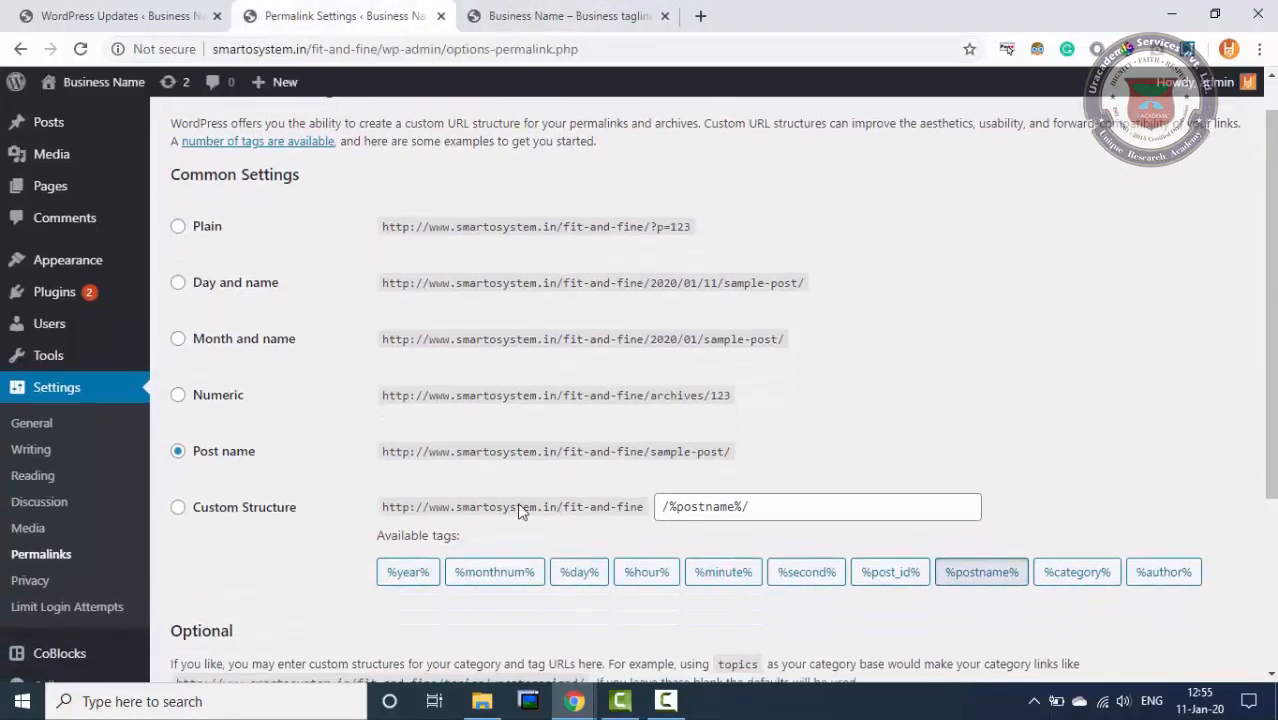
scroll(740, 515, "down", 3)
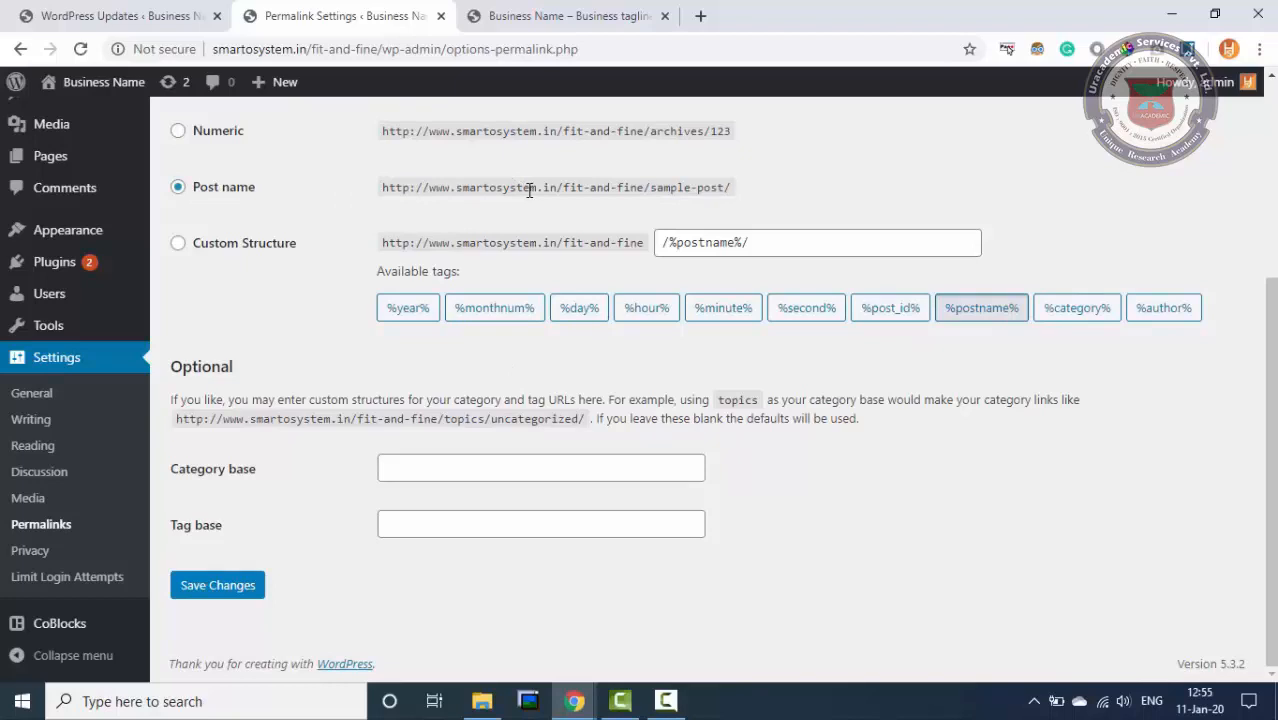
- View the Privacy Policy page options, and examine the lockout, notification, whitelist and blacklist options in the Limit Login Attempts settings
left_click(30, 550)
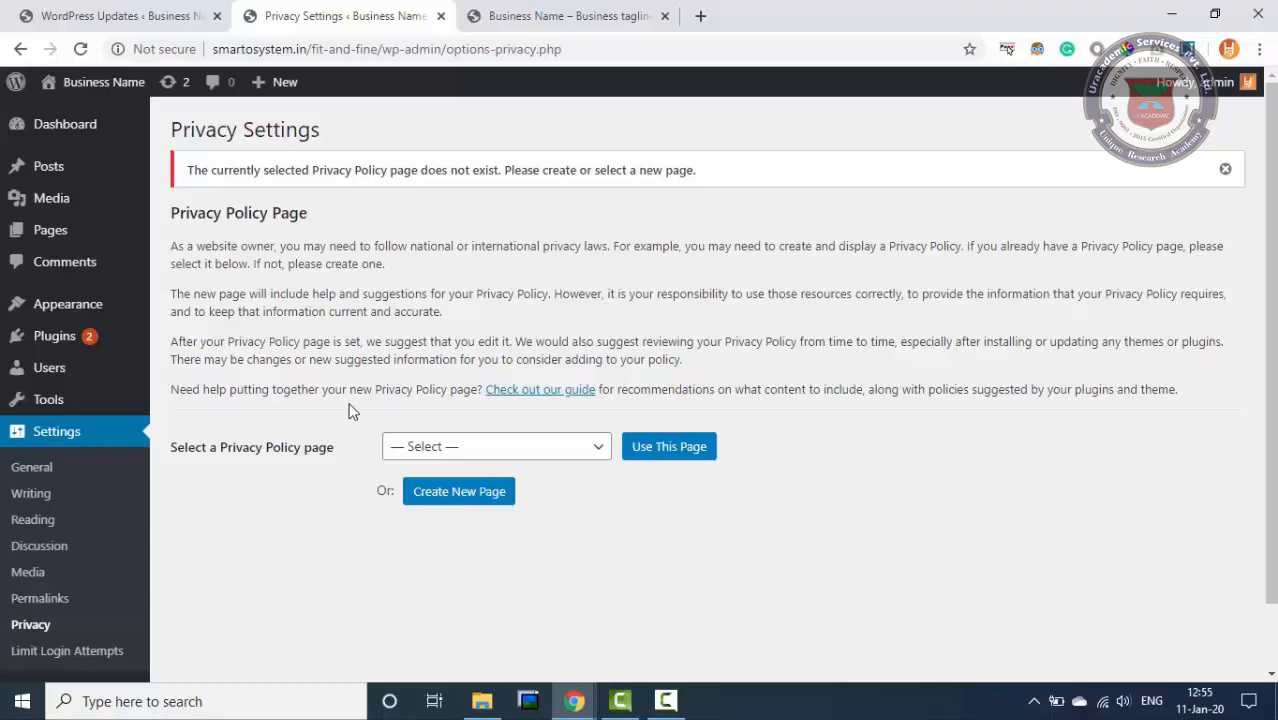
left_click(93, 652)
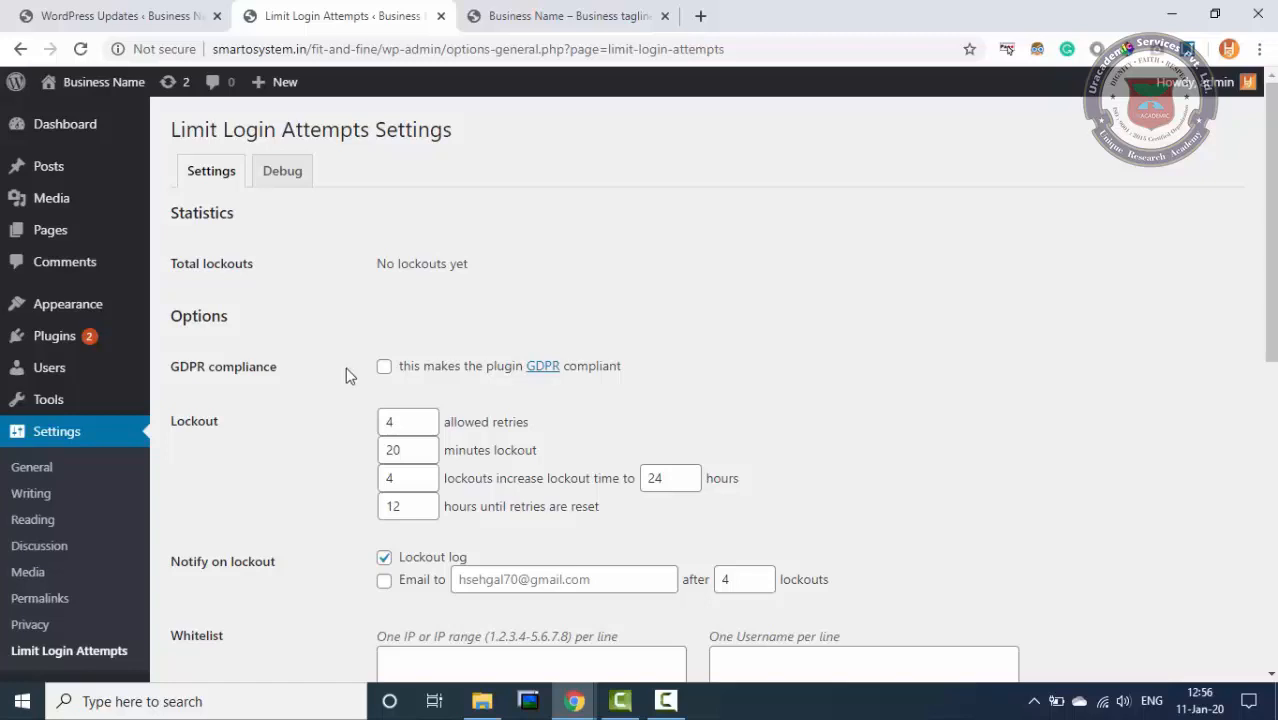
left_click_drag(405, 422, 386, 421)
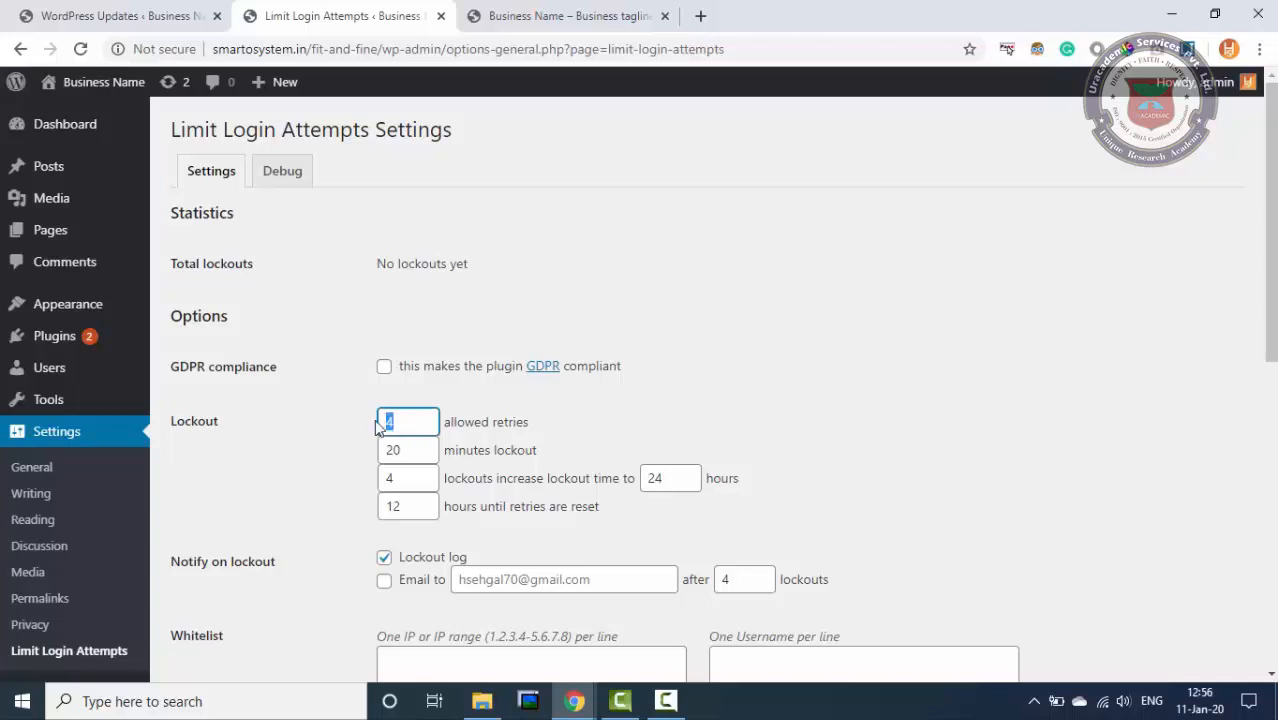
left_click(970, 386)
scroll(995, 393, "down", 2)
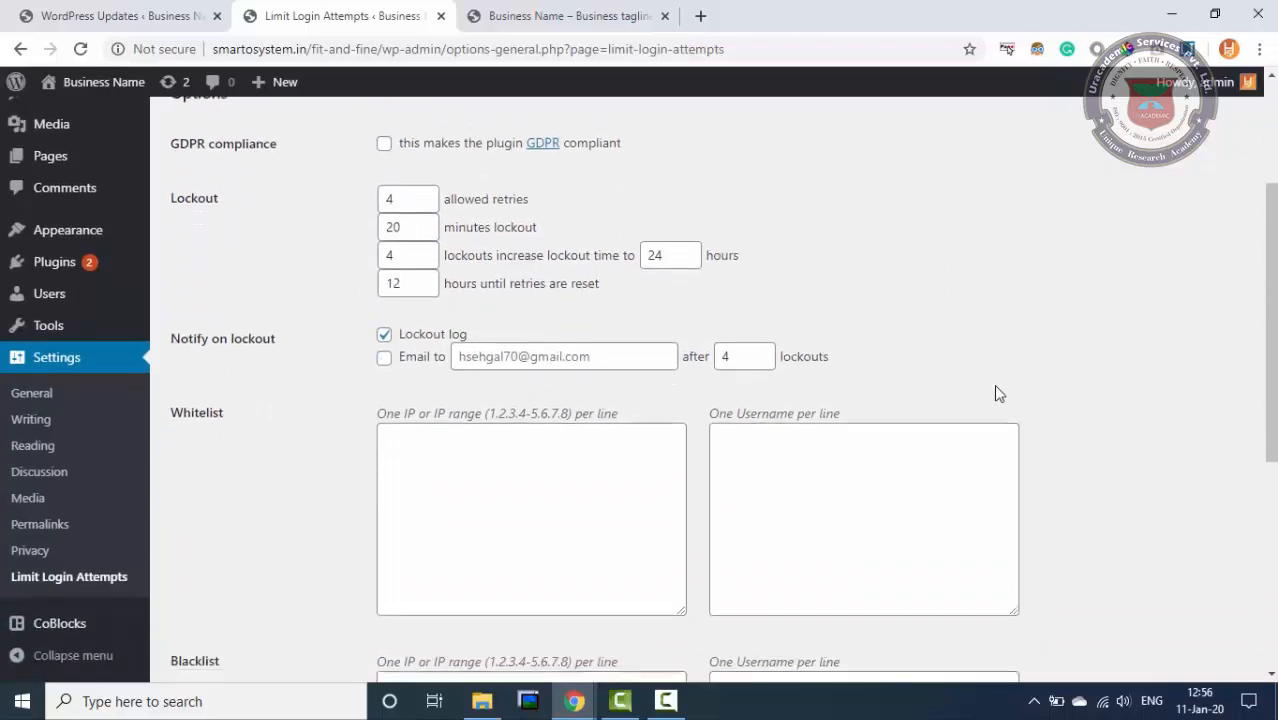
scroll(995, 391, "up", 1)
scroll(995, 391, "down", 3)
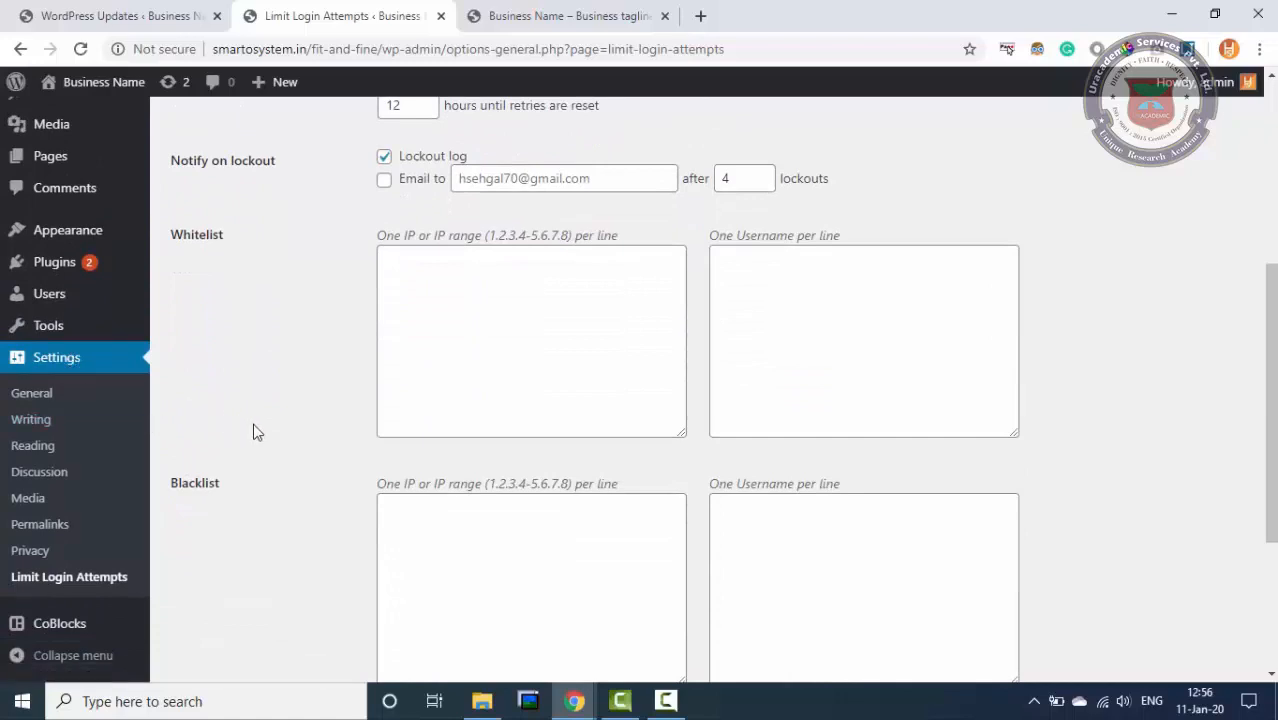
scroll(199, 368, "up", 4)
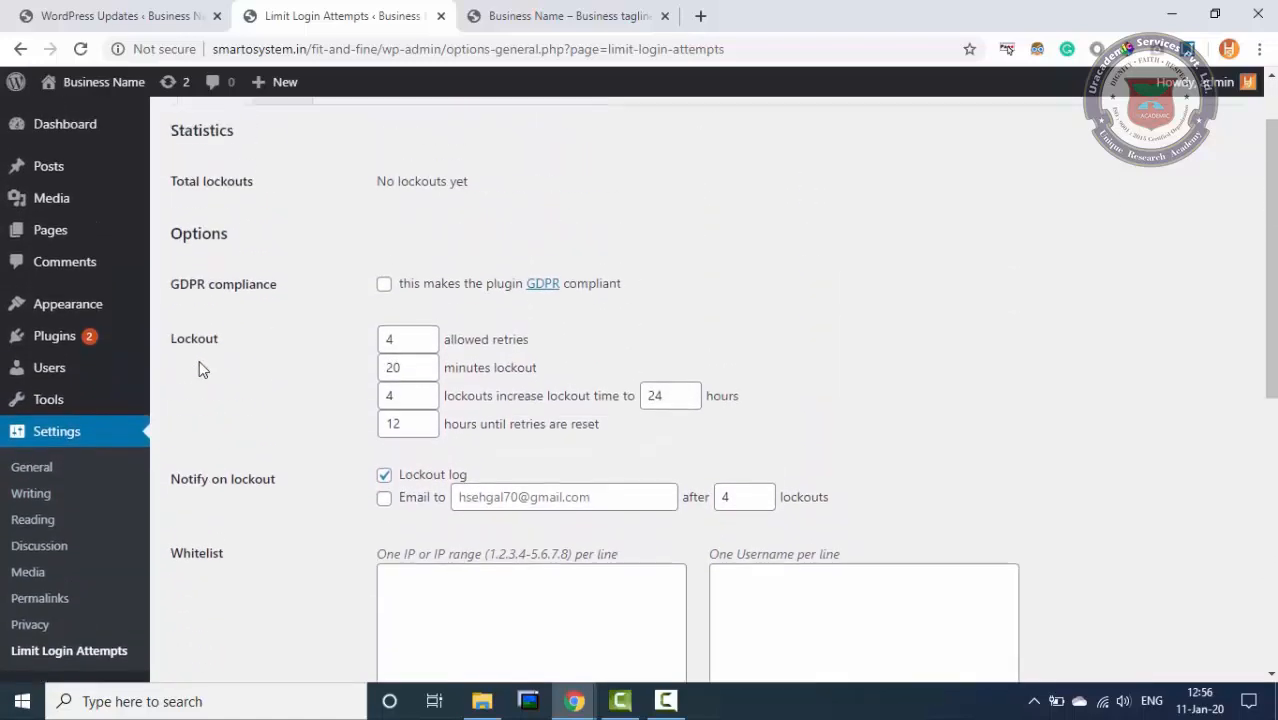
- Return to the Dashboard home page from the Limit Login Attempts settings
mouse_move(60, 128)
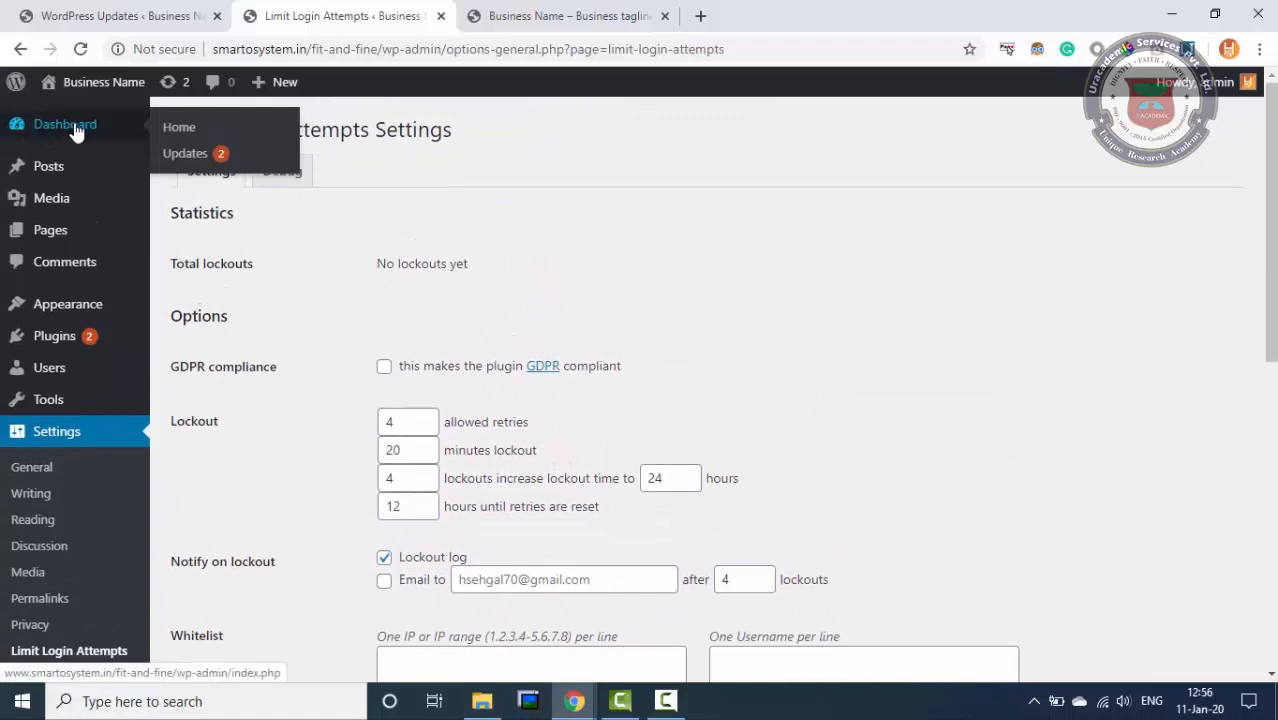
left_click(74, 128)
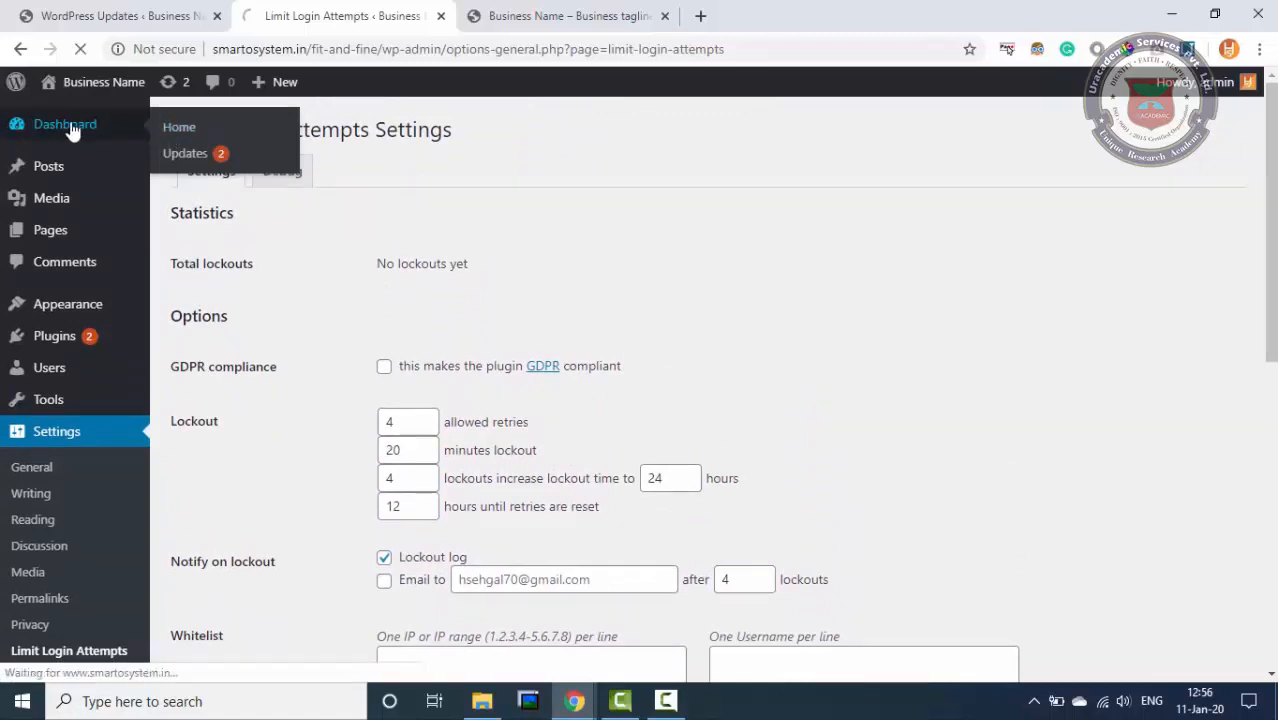